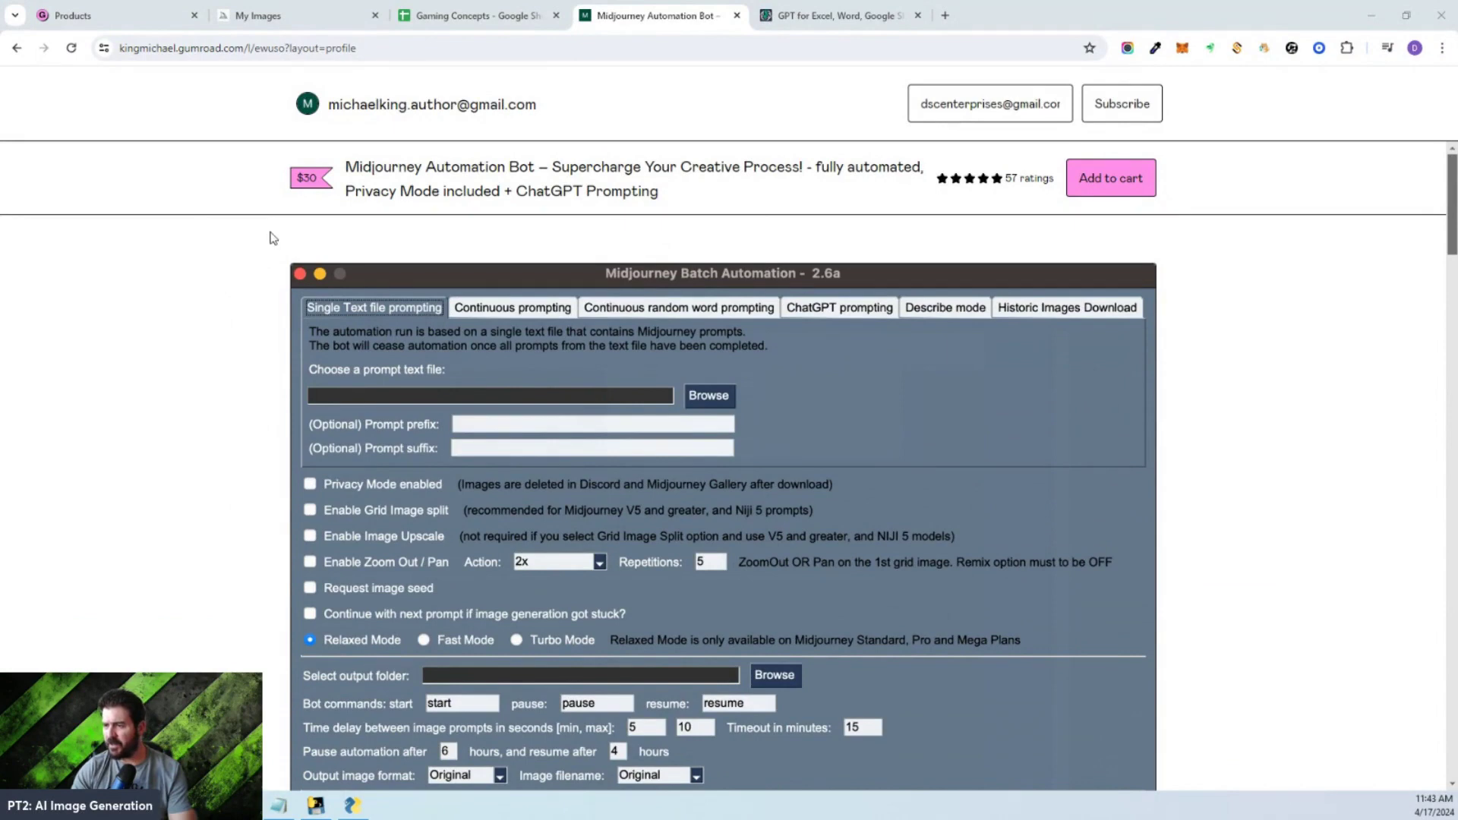
- Review the Midjourney Automation Bot page and the GPT for Work page, and switch to the Gaming Concepts spreadsheet
scroll(237, 384, down, 1)
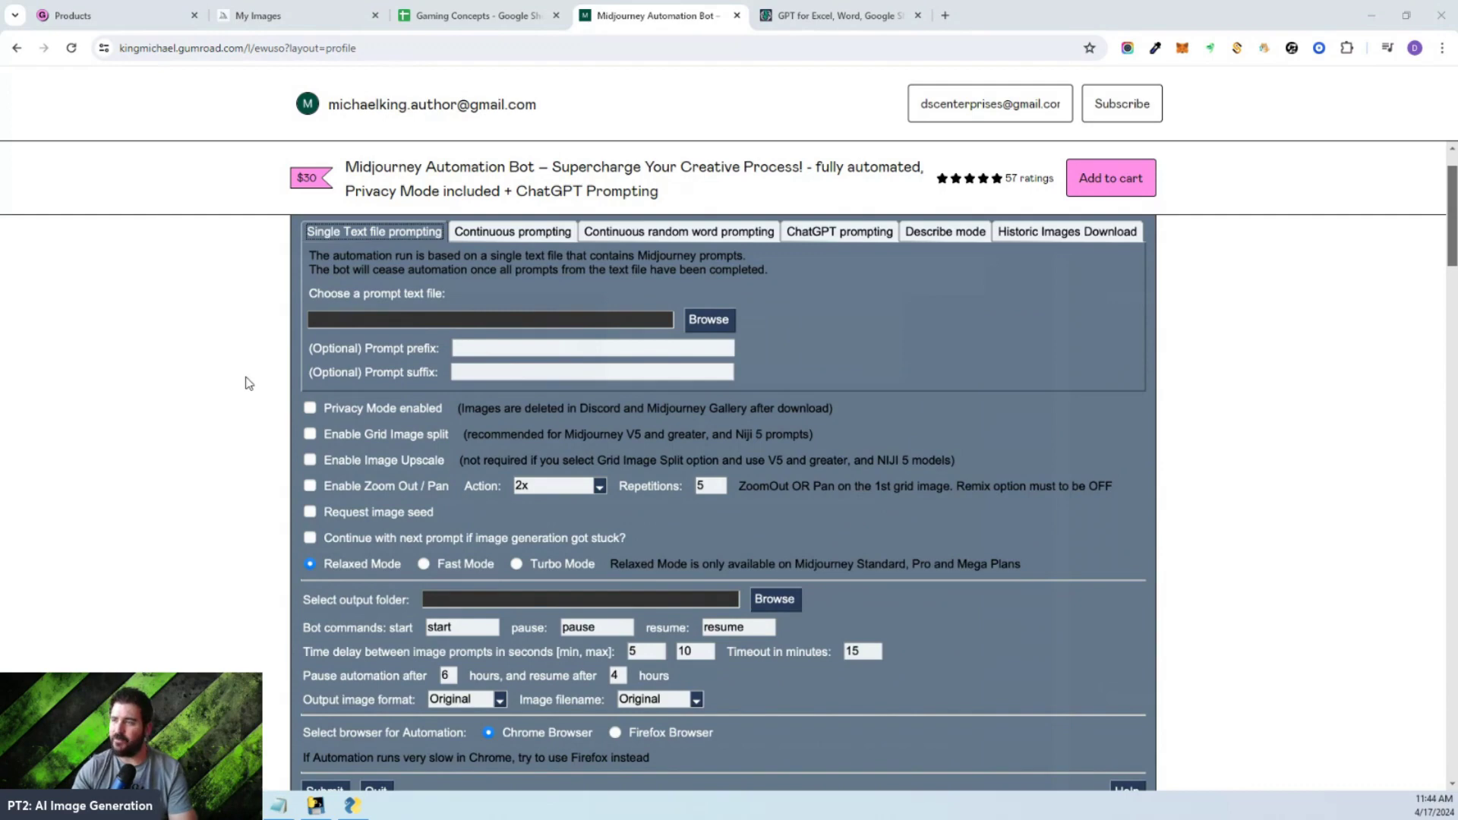
click(811, 11)
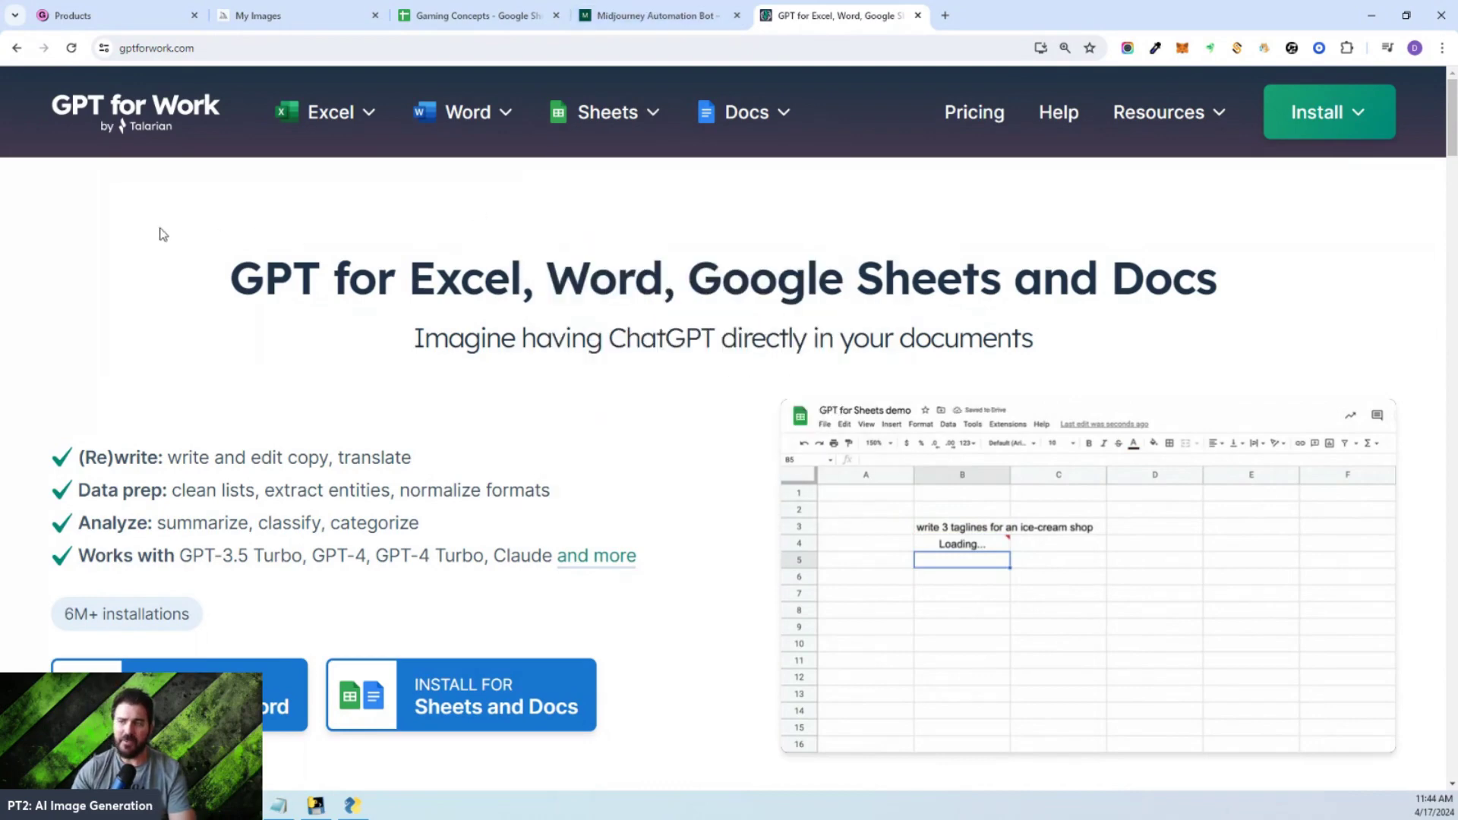
click(455, 20)
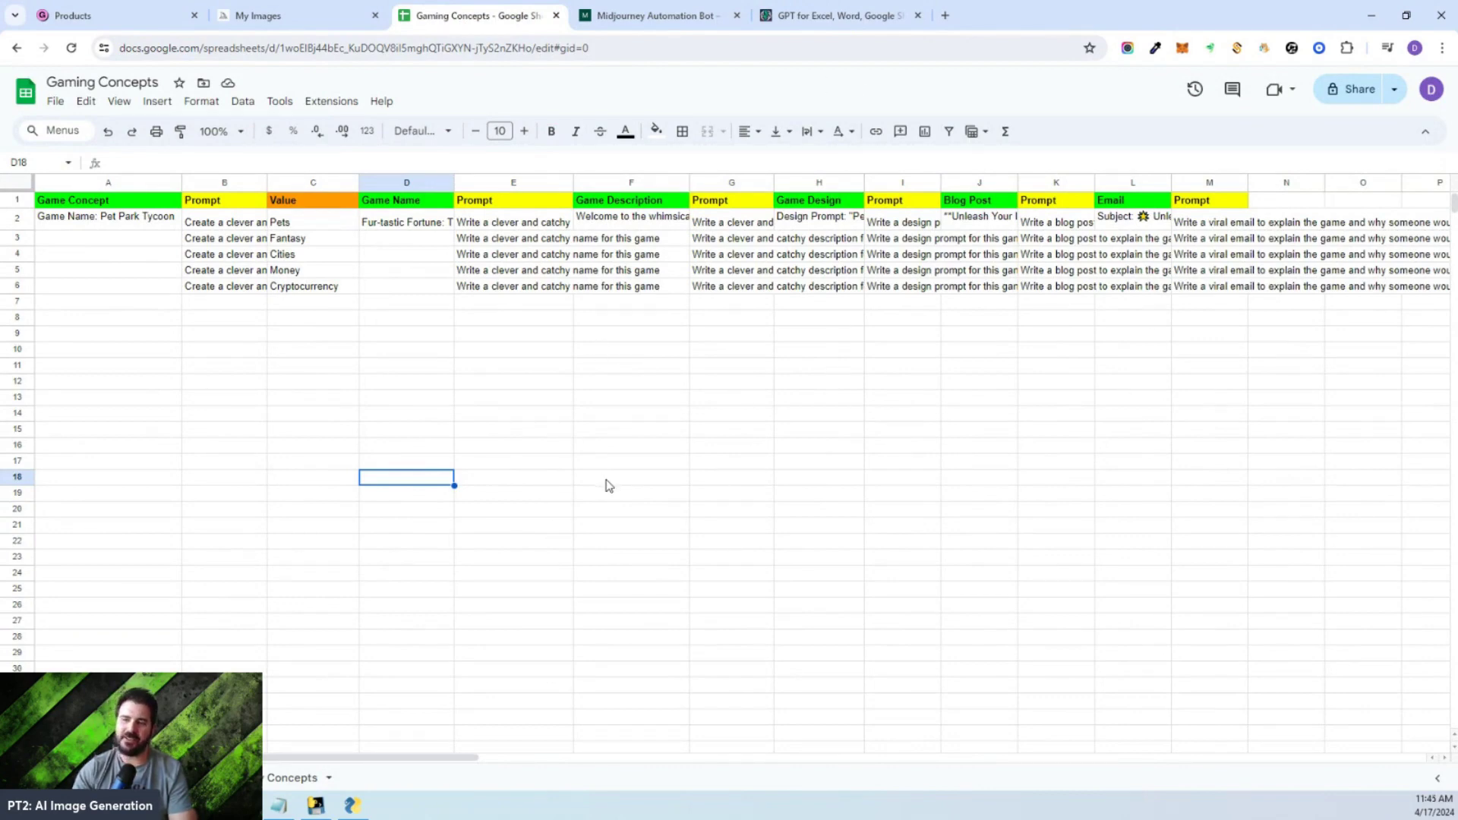
- Enable the GPT functions of the GPT for Sheets and Docs add-on and close its sidebar
click(251, 450)
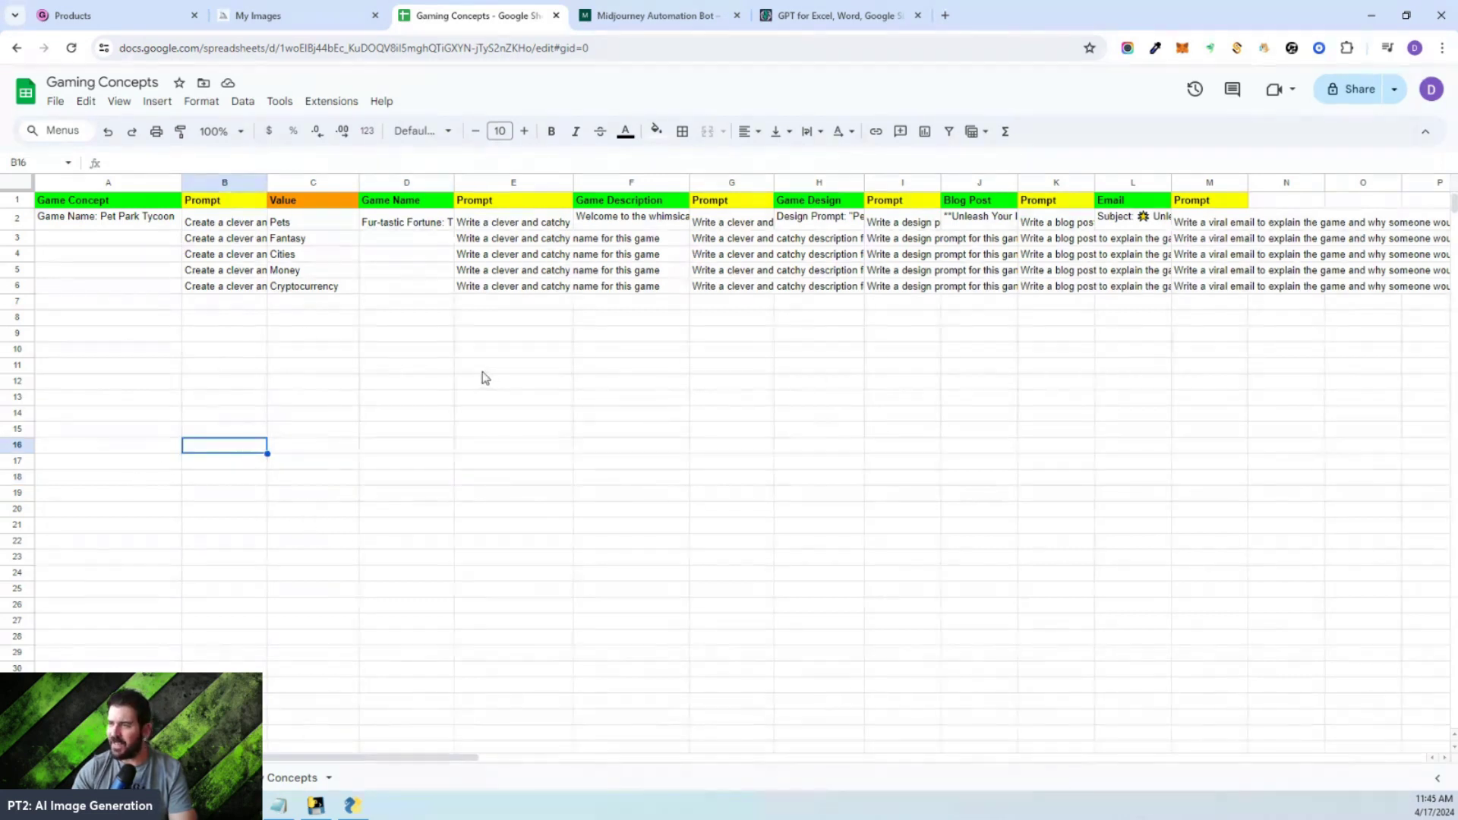
click(332, 101)
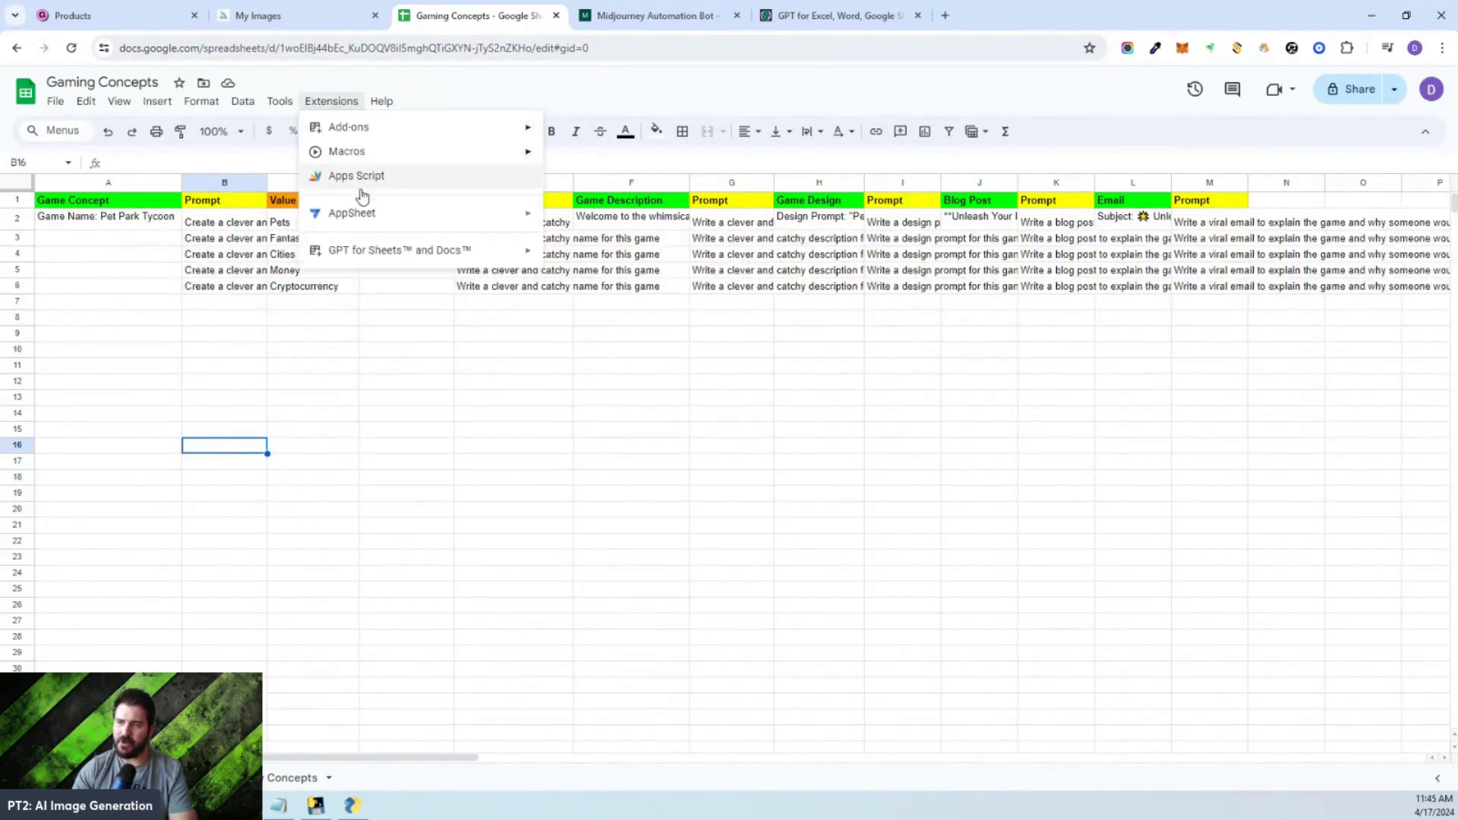
mouse_move(339, 259)
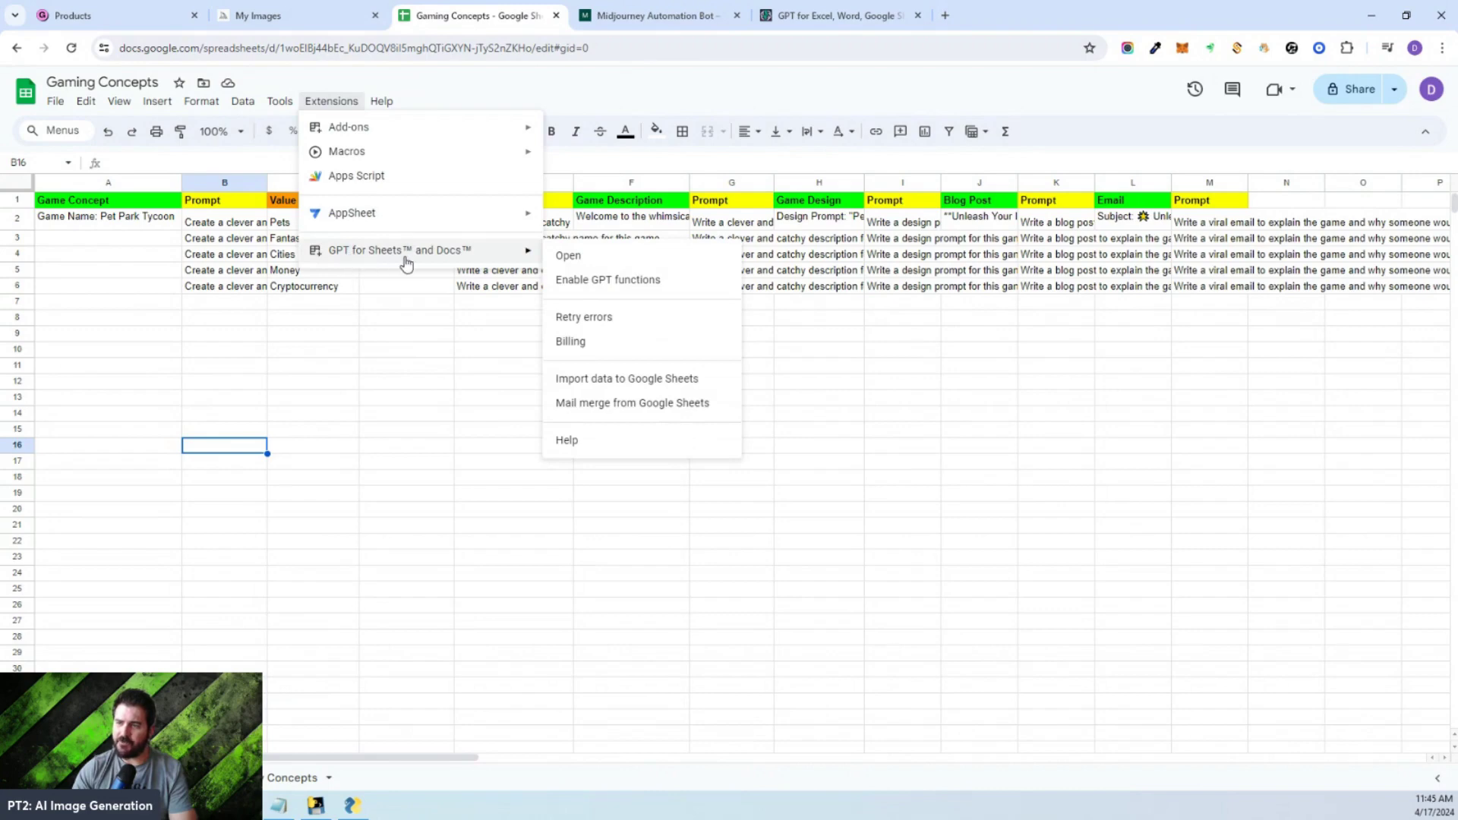
click(600, 280)
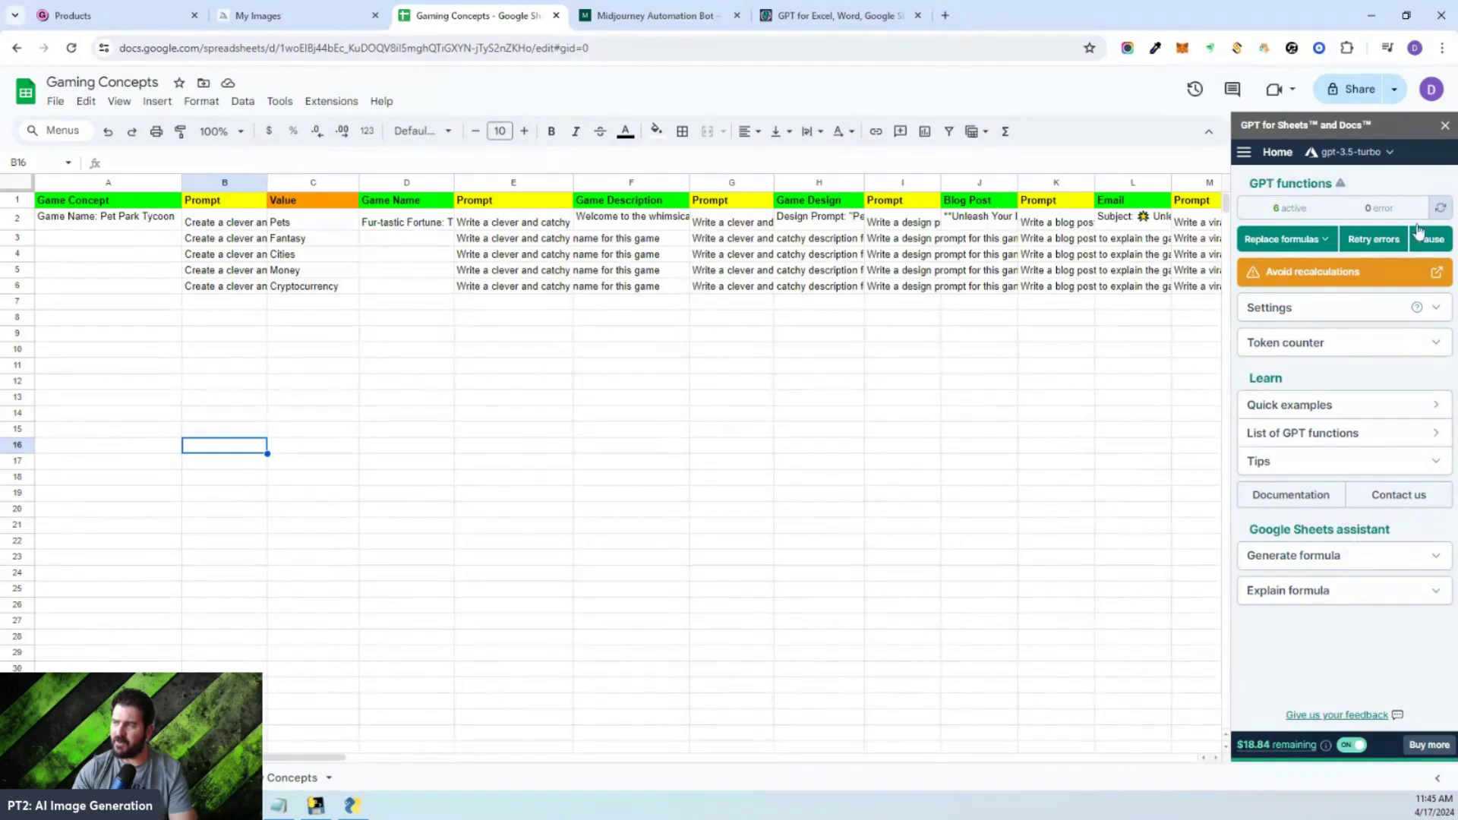
click(1445, 126)
click(423, 415)
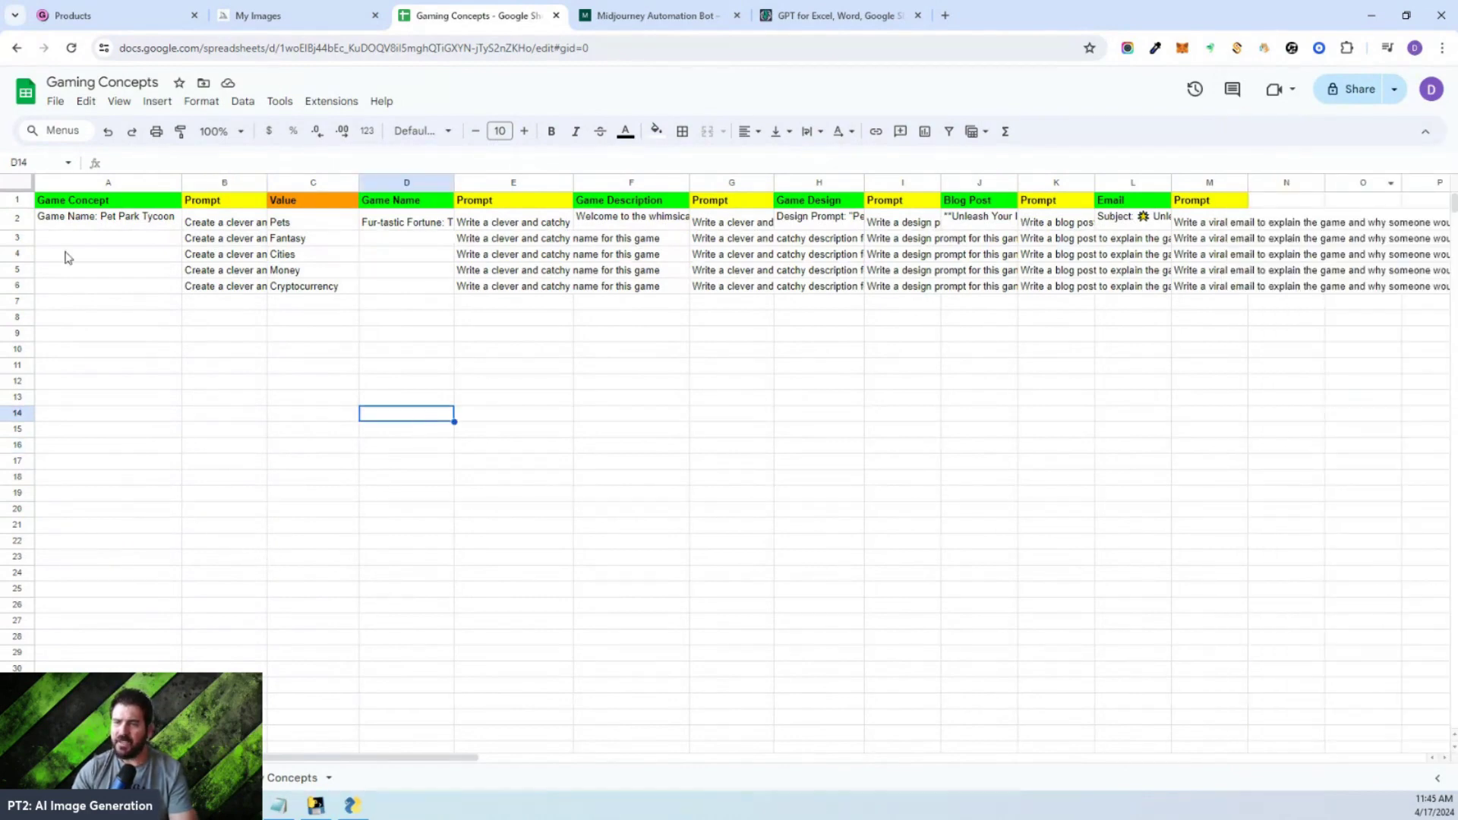
- Examine the column headers in row 1 and the filled-in example game in row 2
click(18, 201)
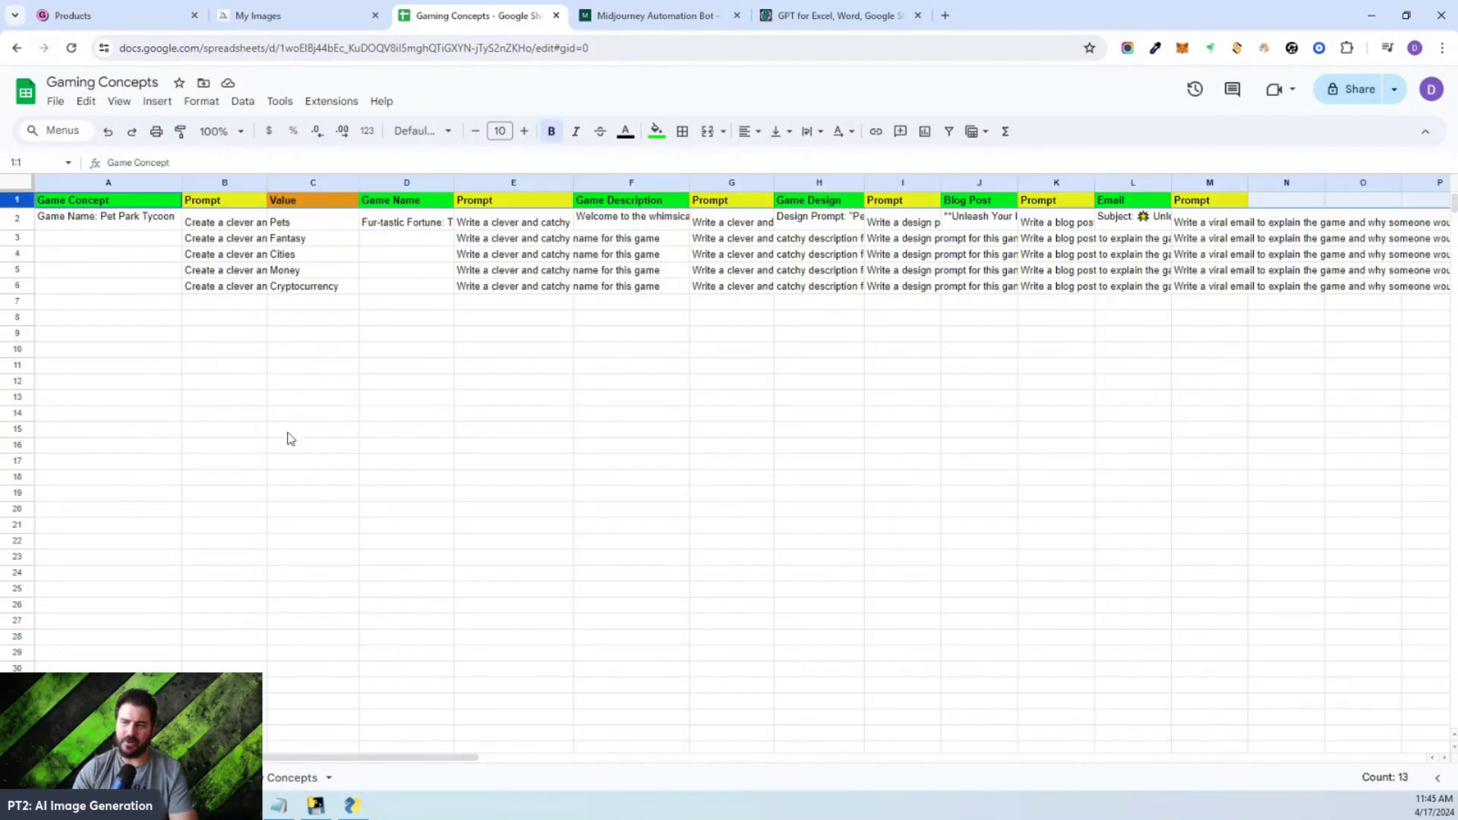
click(146, 366)
click(54, 207)
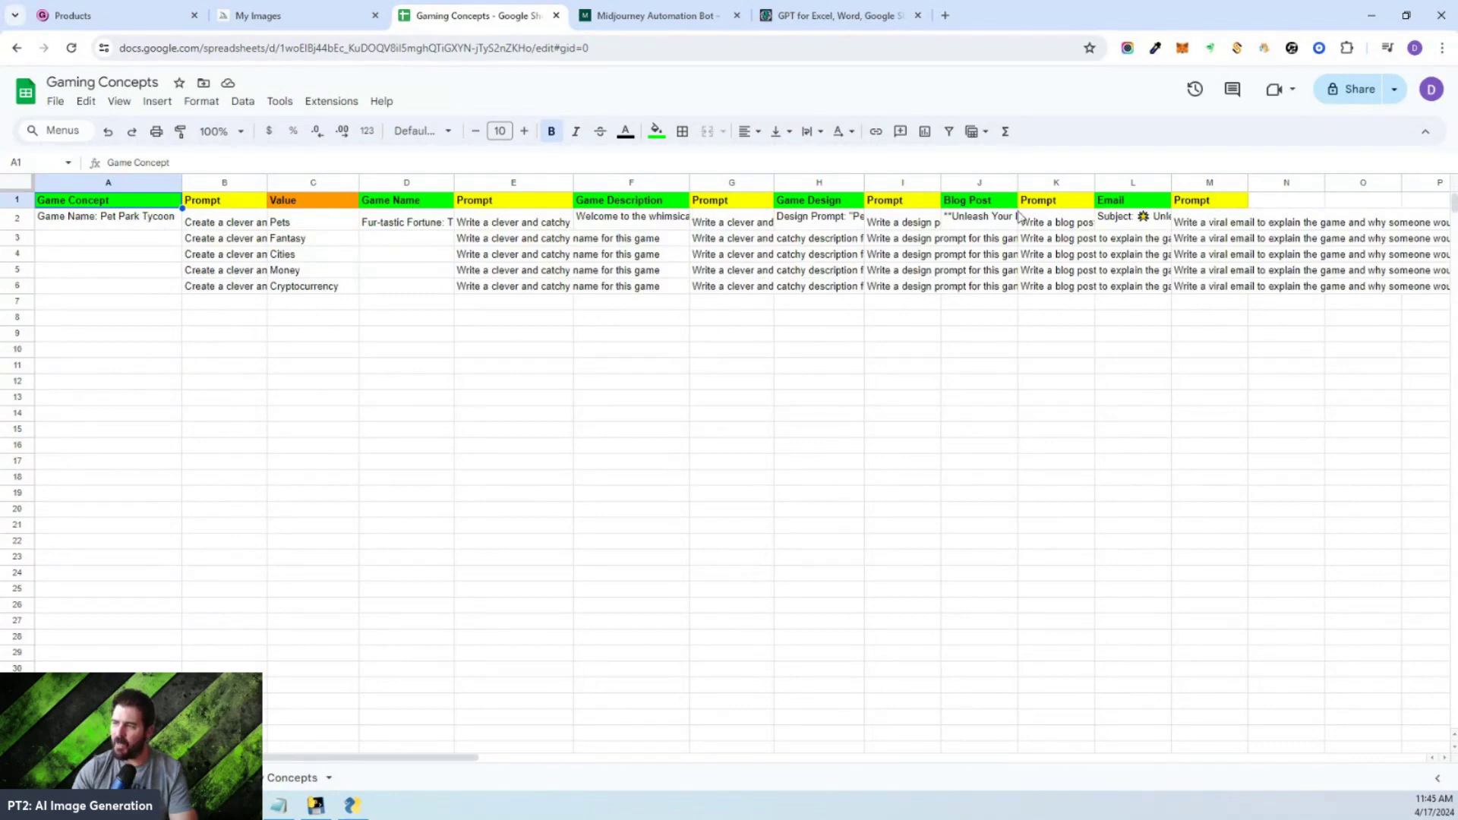
click(180, 508)
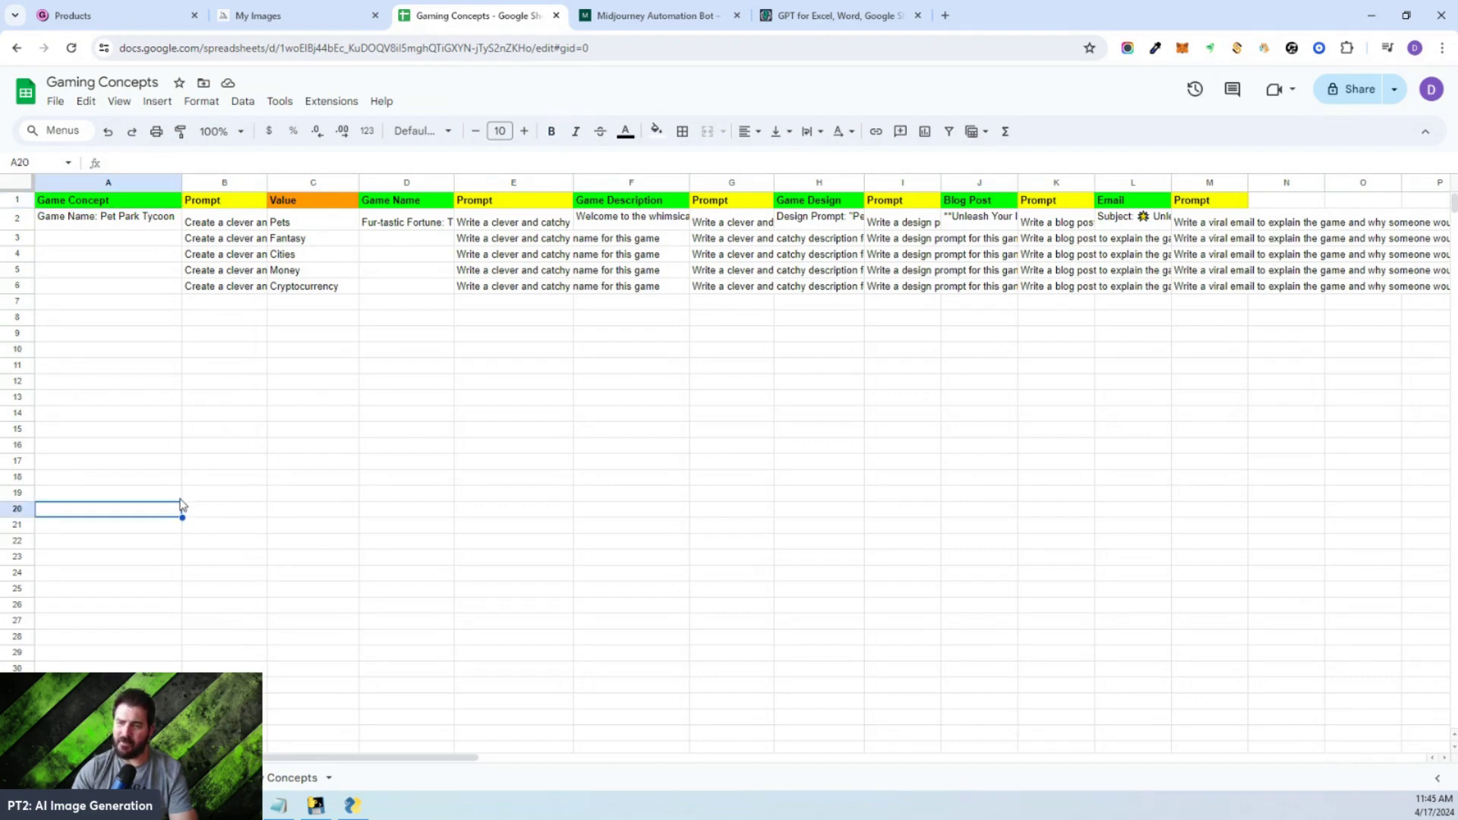
click(17, 218)
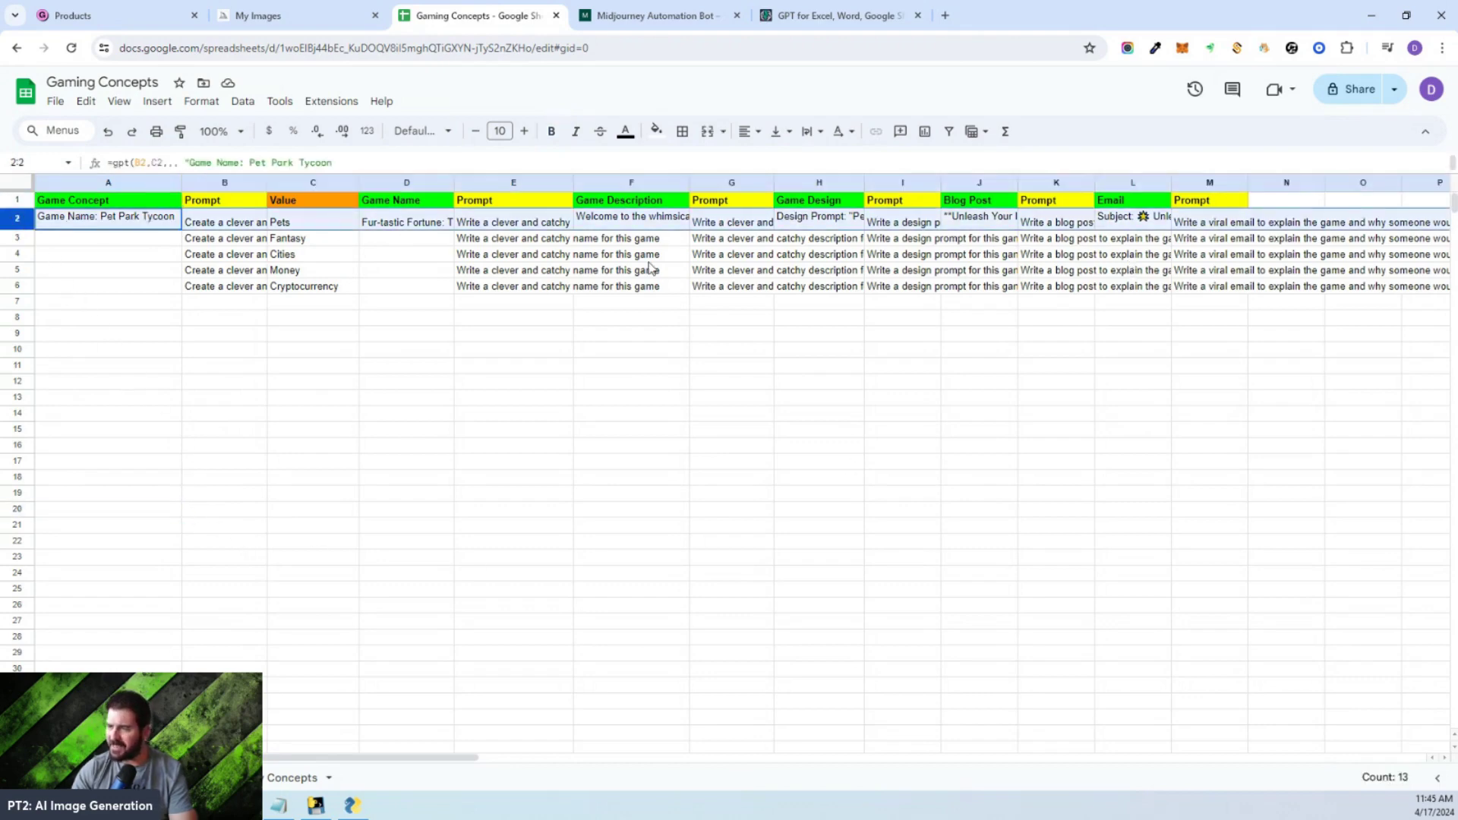
click(292, 496)
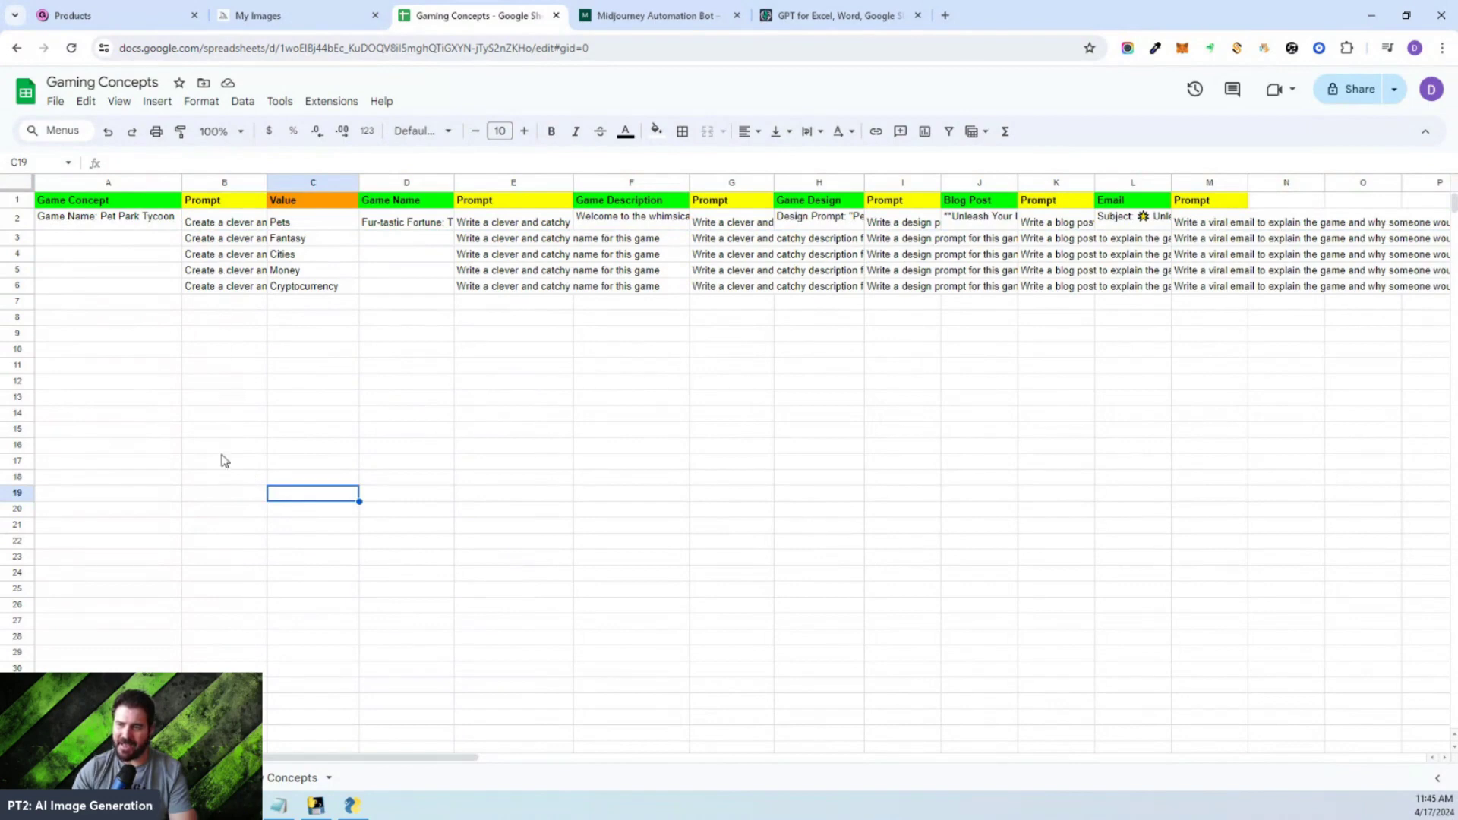
- Widen the Game Concept column and read the full GPT formula in A2 without changing it
click(92, 222)
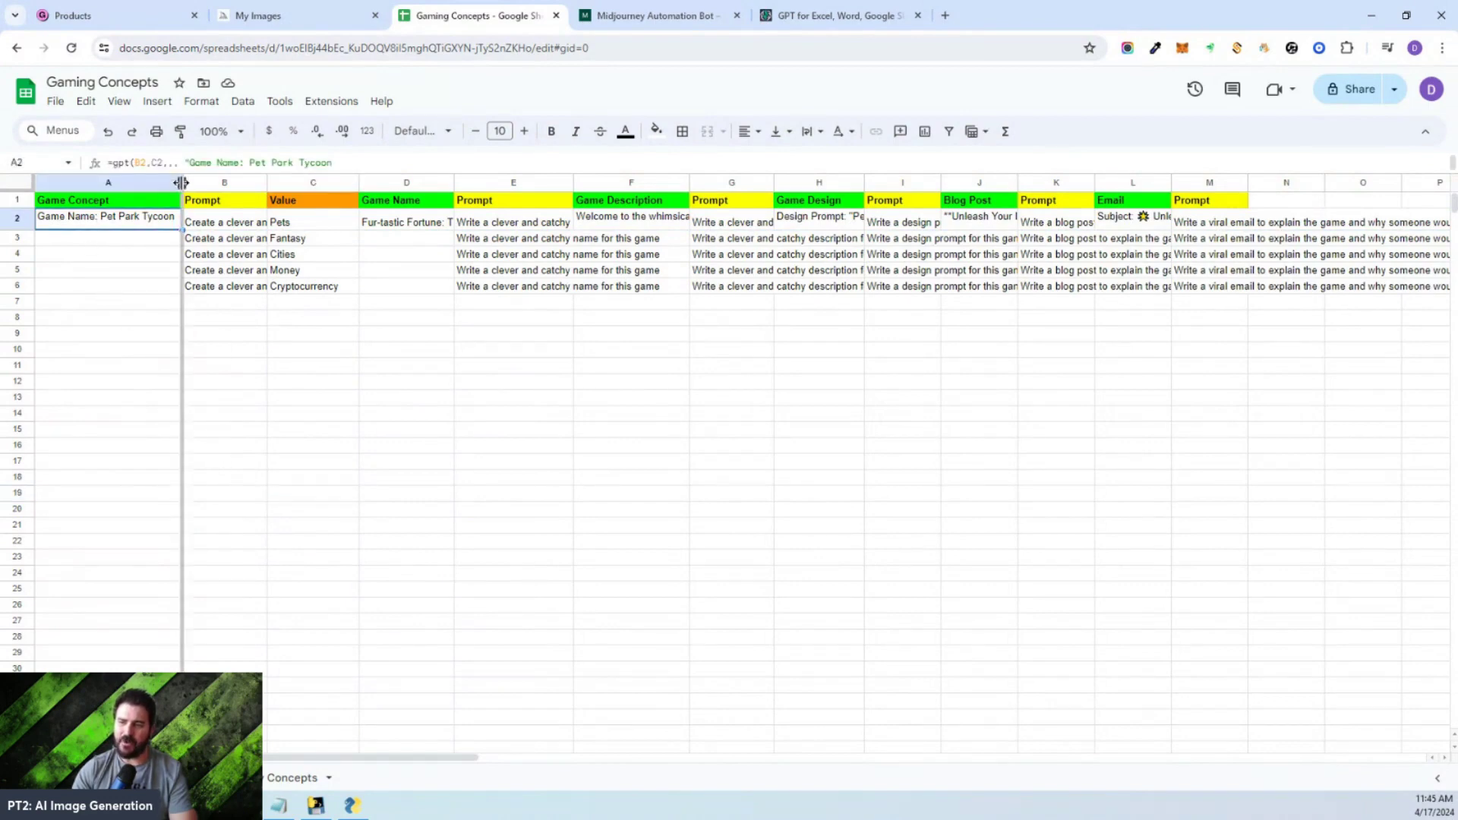
drag(181, 182, 296, 183)
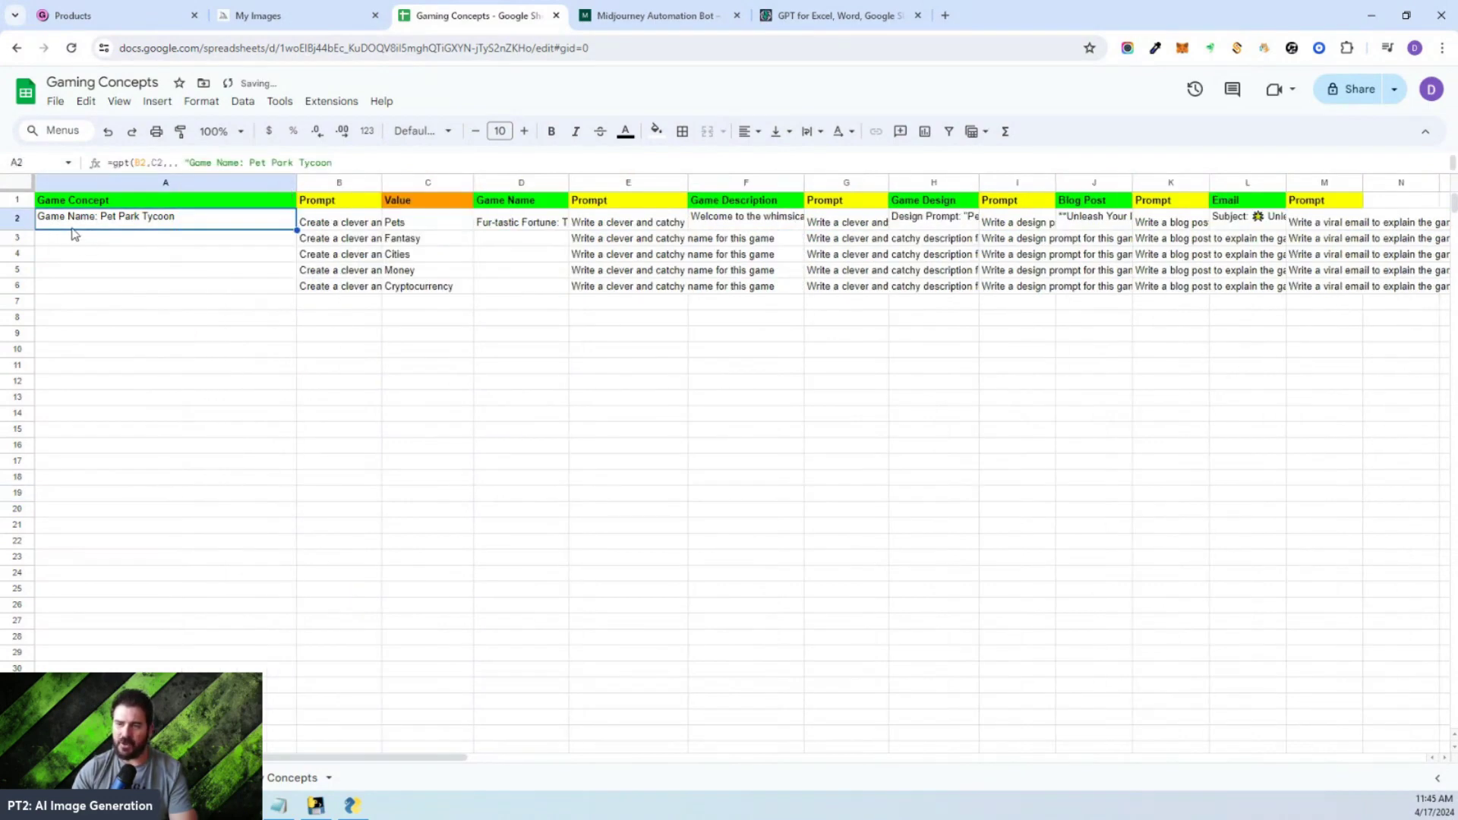
double_click(132, 225)
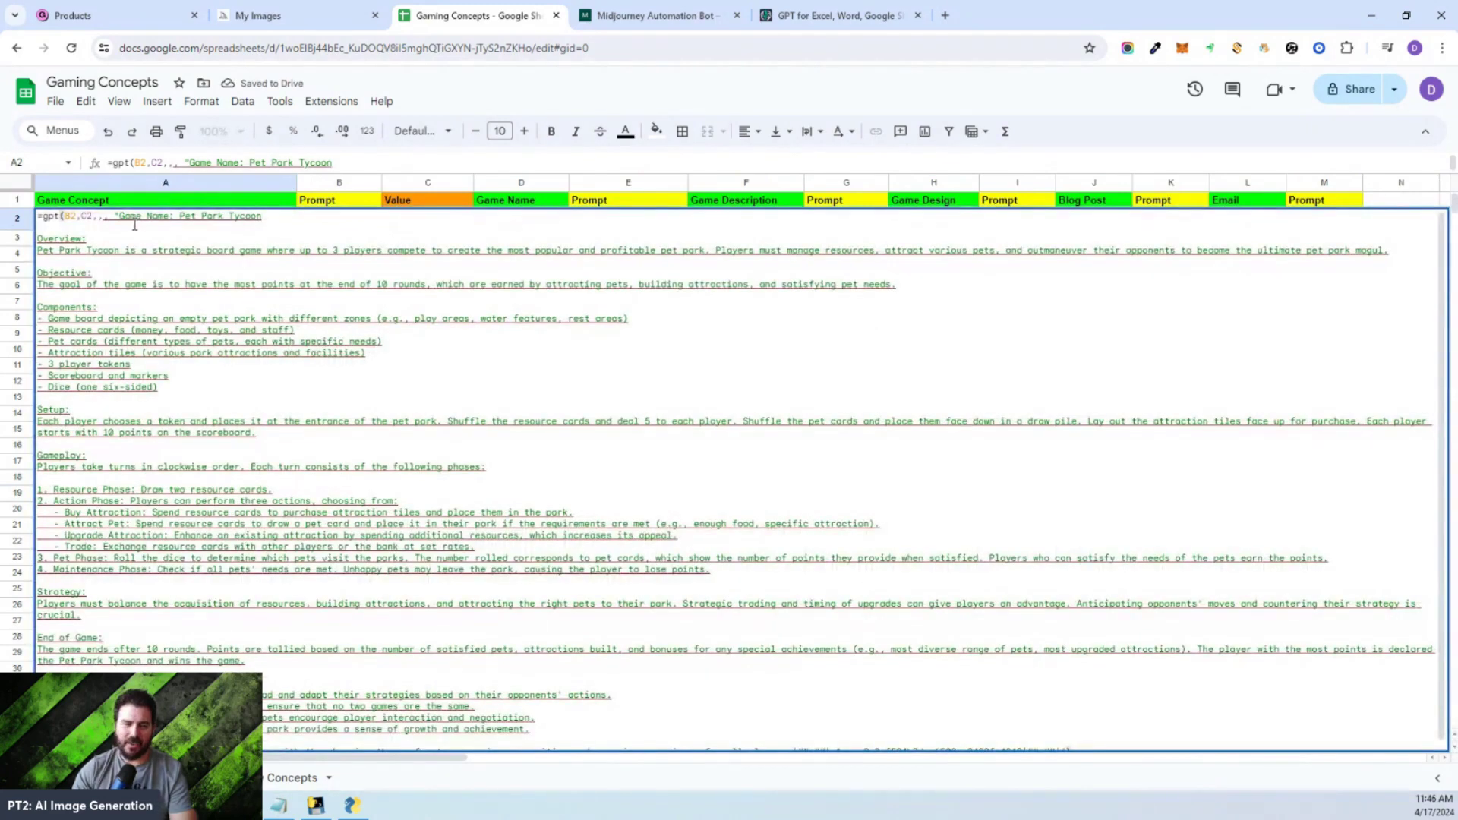
click(123, 420)
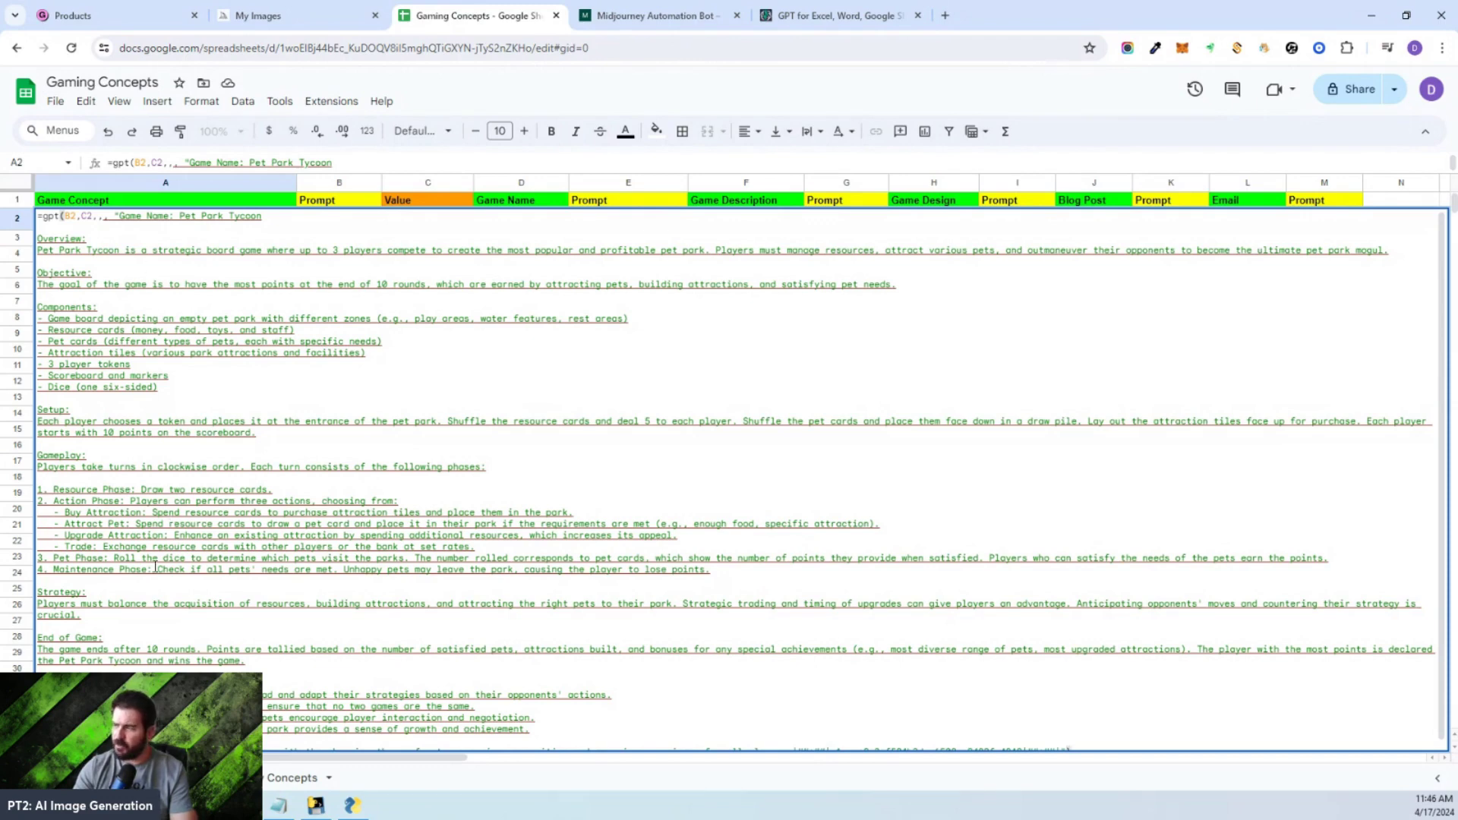
key(Escape)
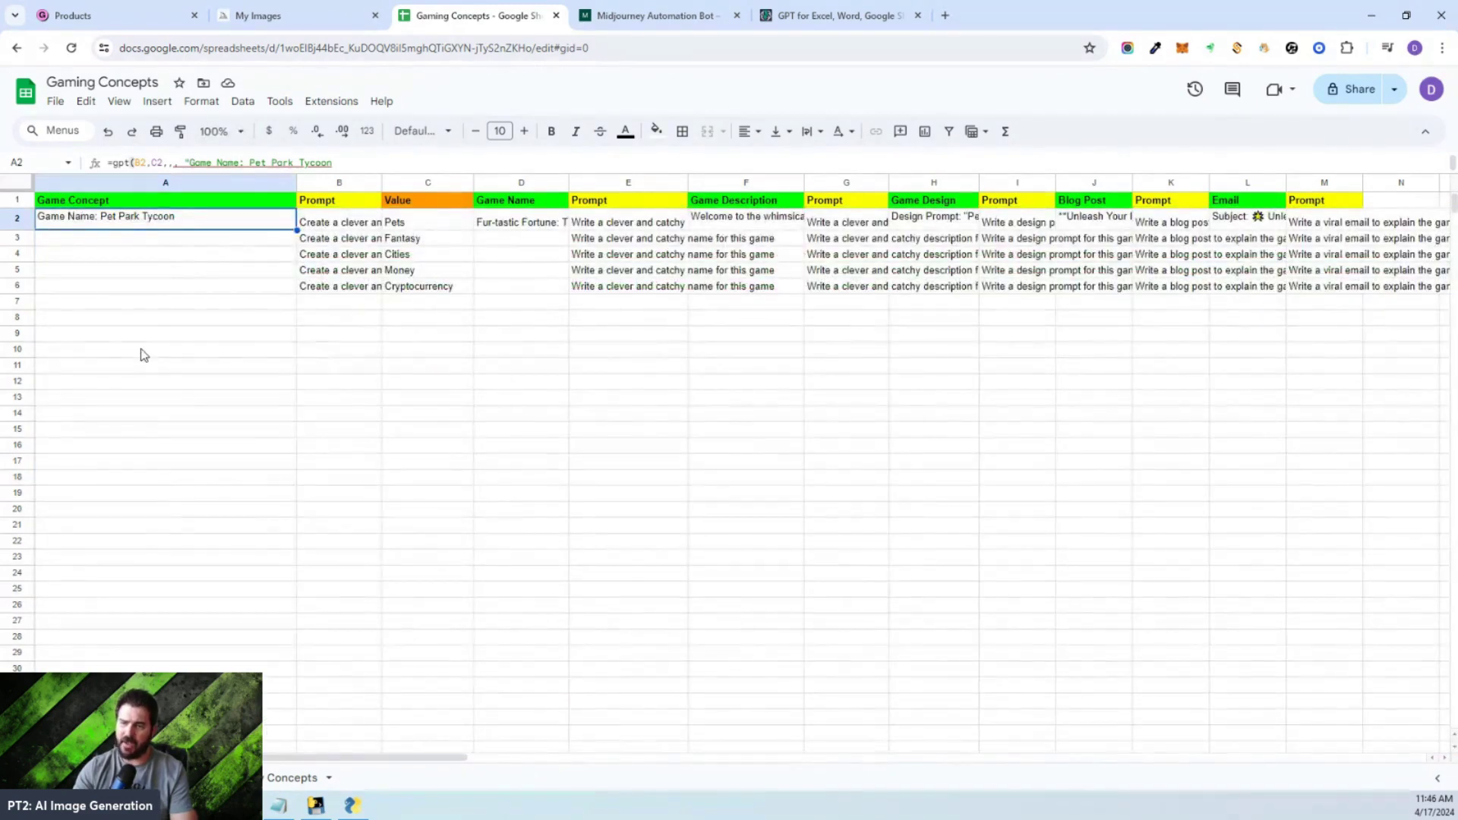
click(141, 350)
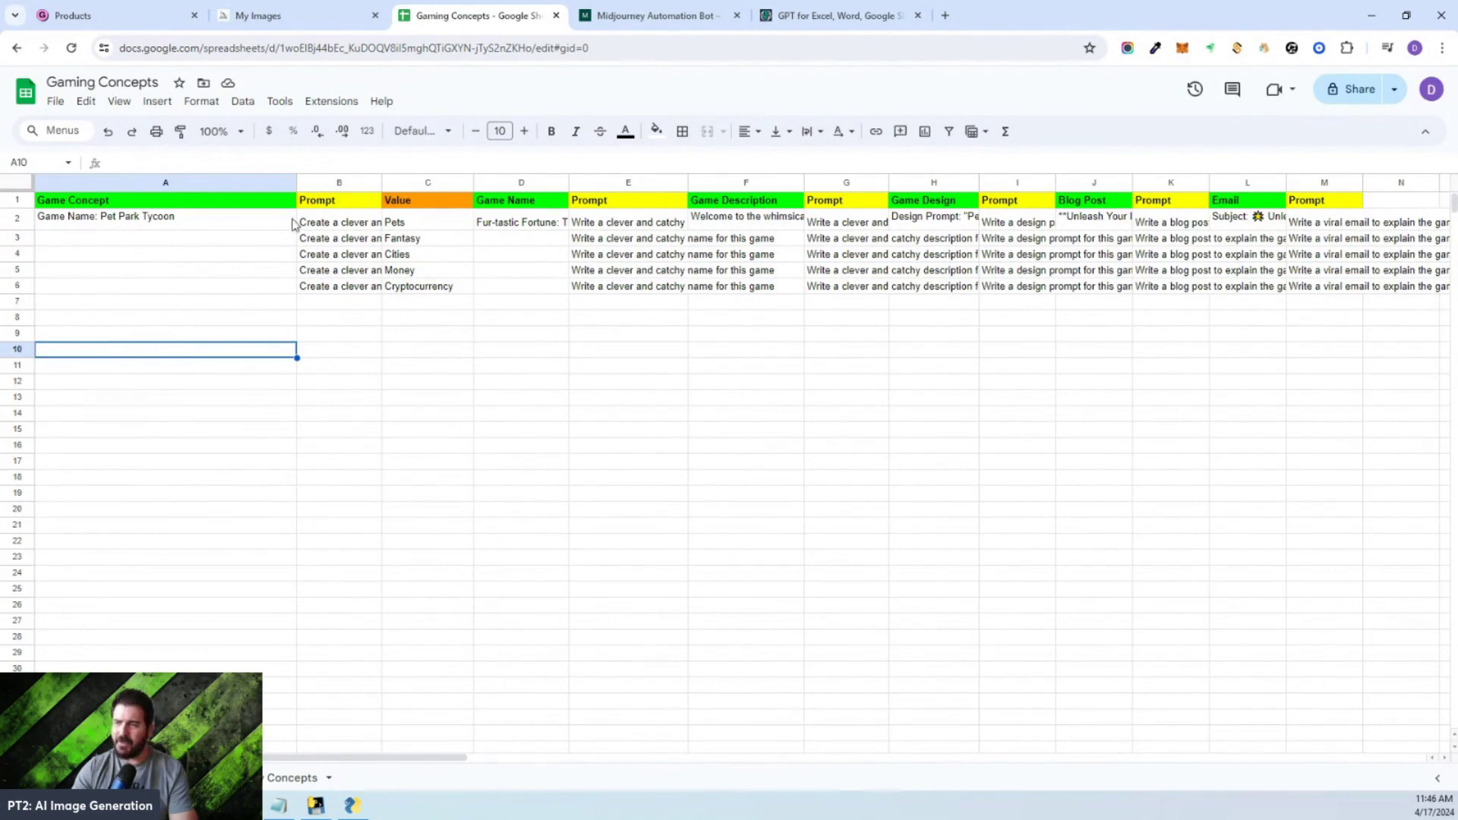
- Read the game concept prompt in B2 and compare it with the GPT formula in A2
double_click(316, 221)
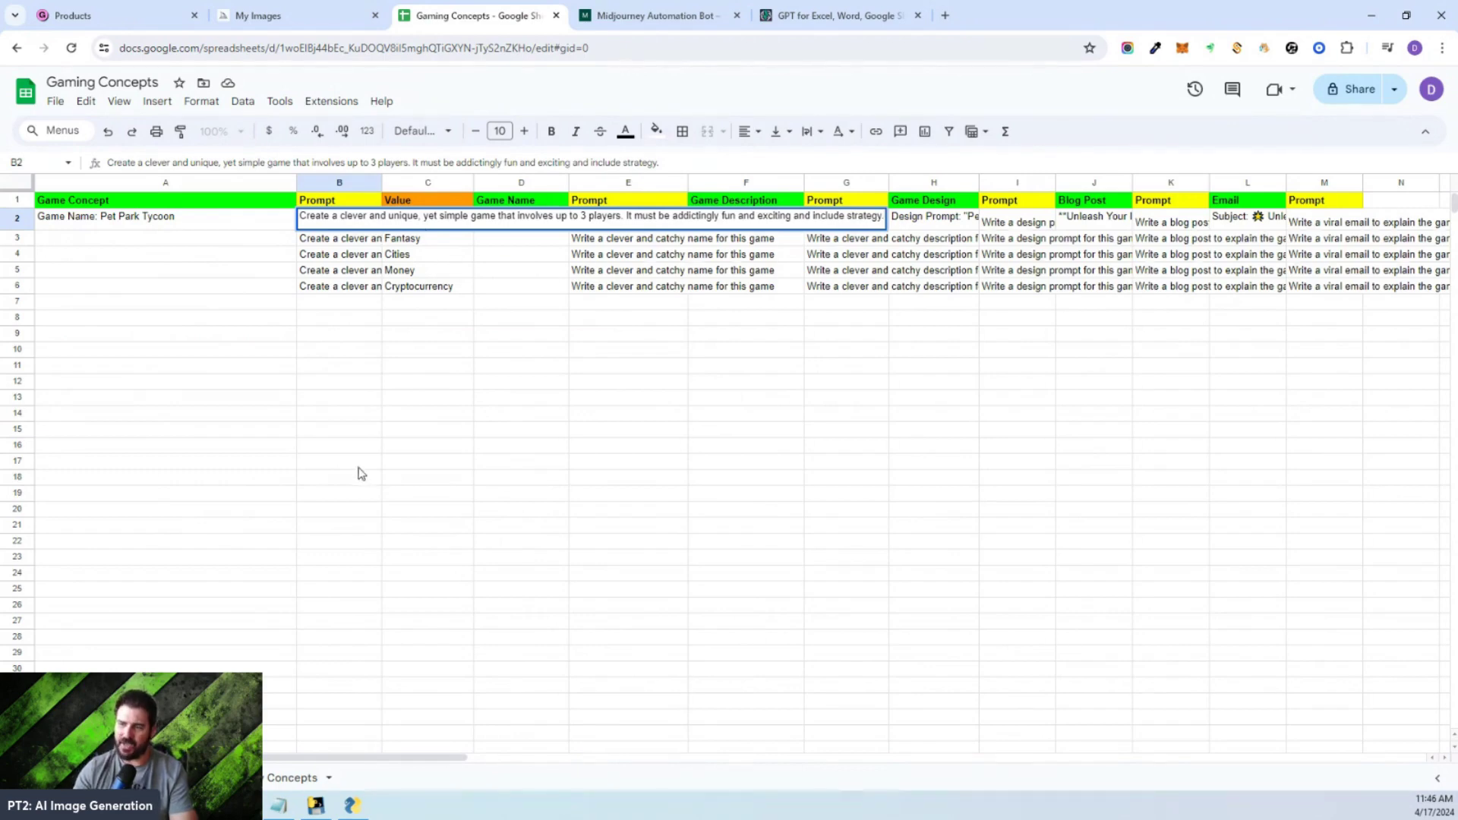
click(144, 228)
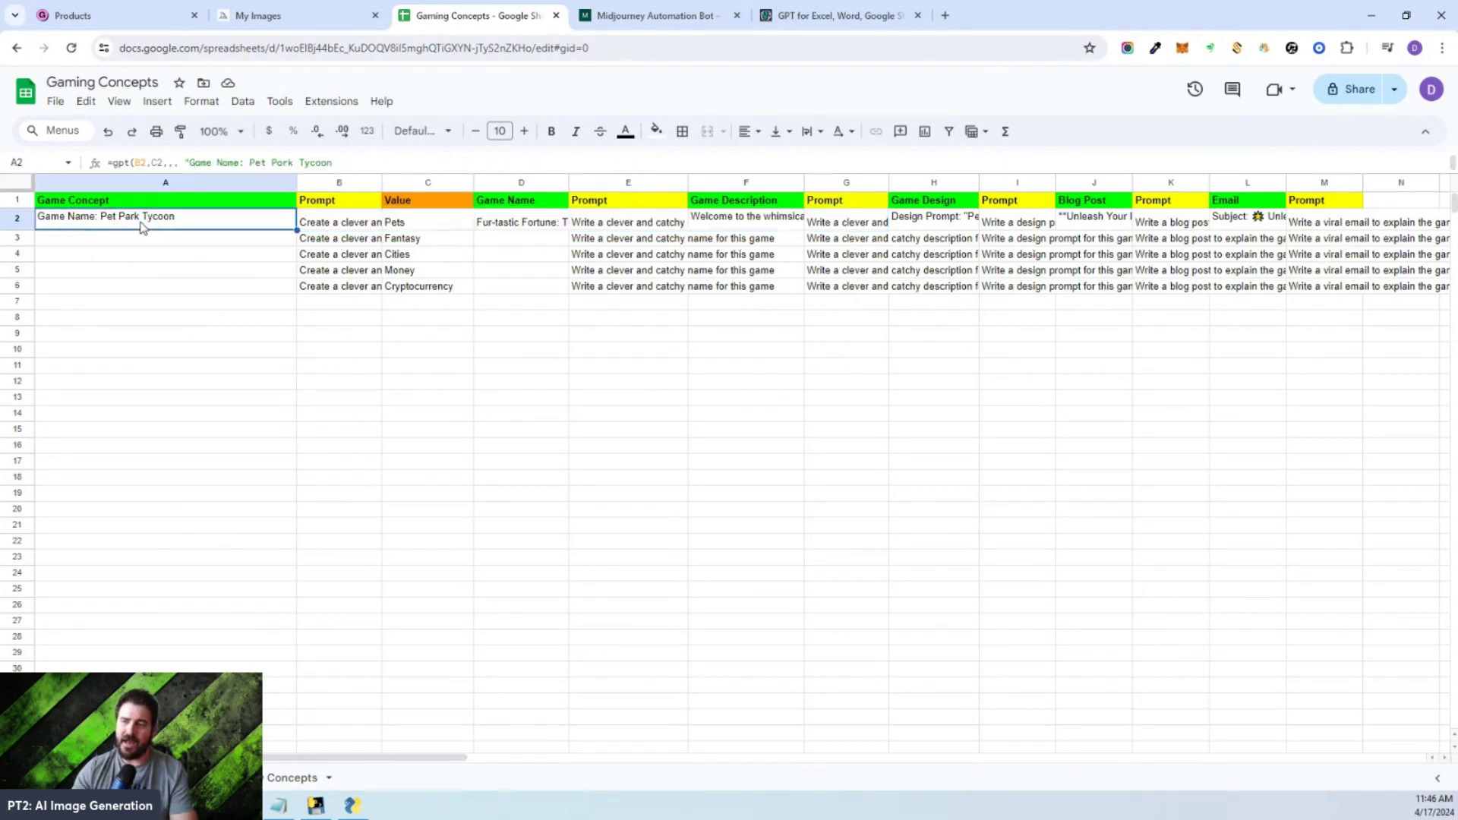
double_click(142, 222)
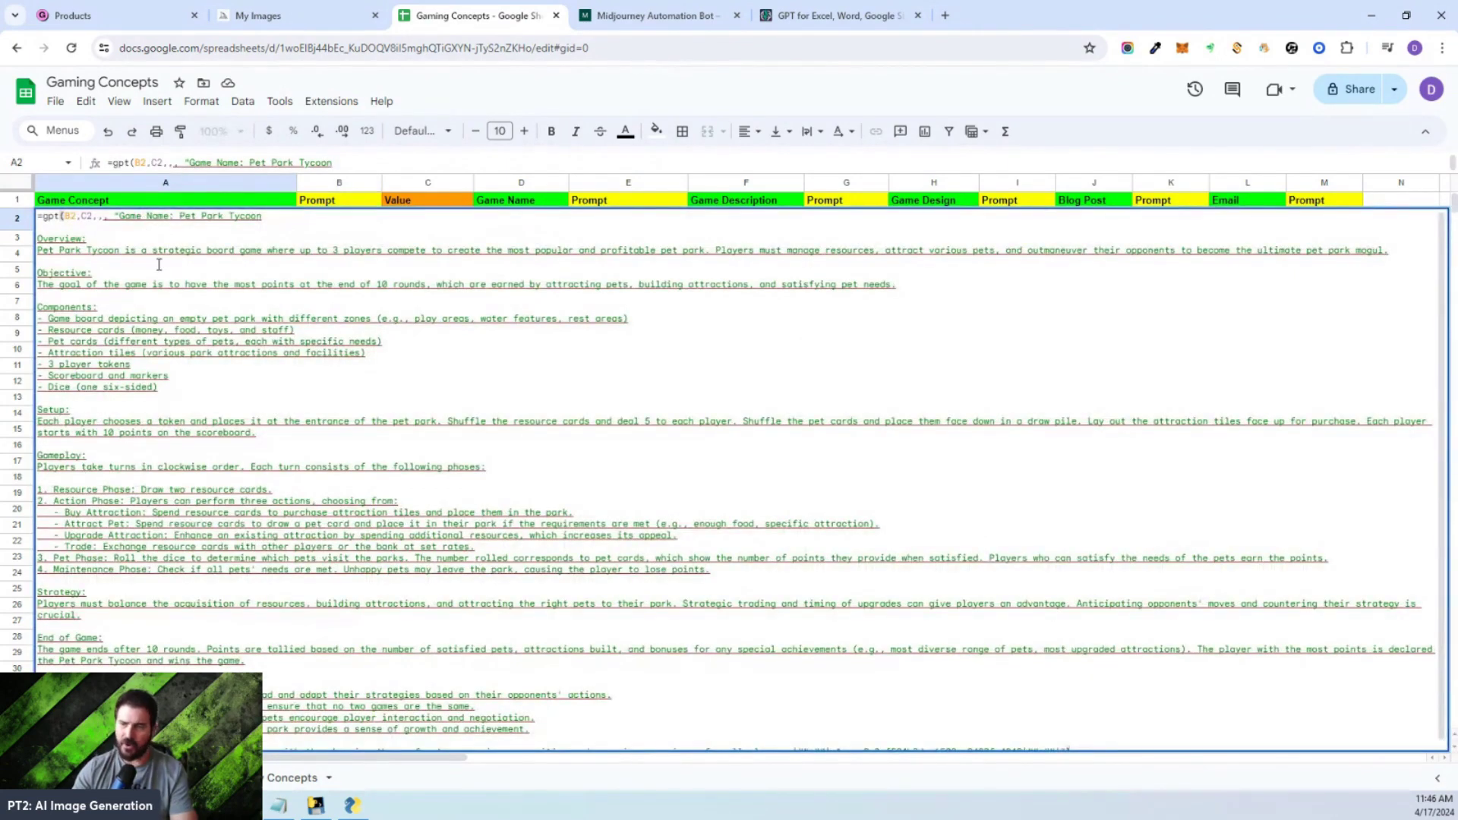
key(Escape)
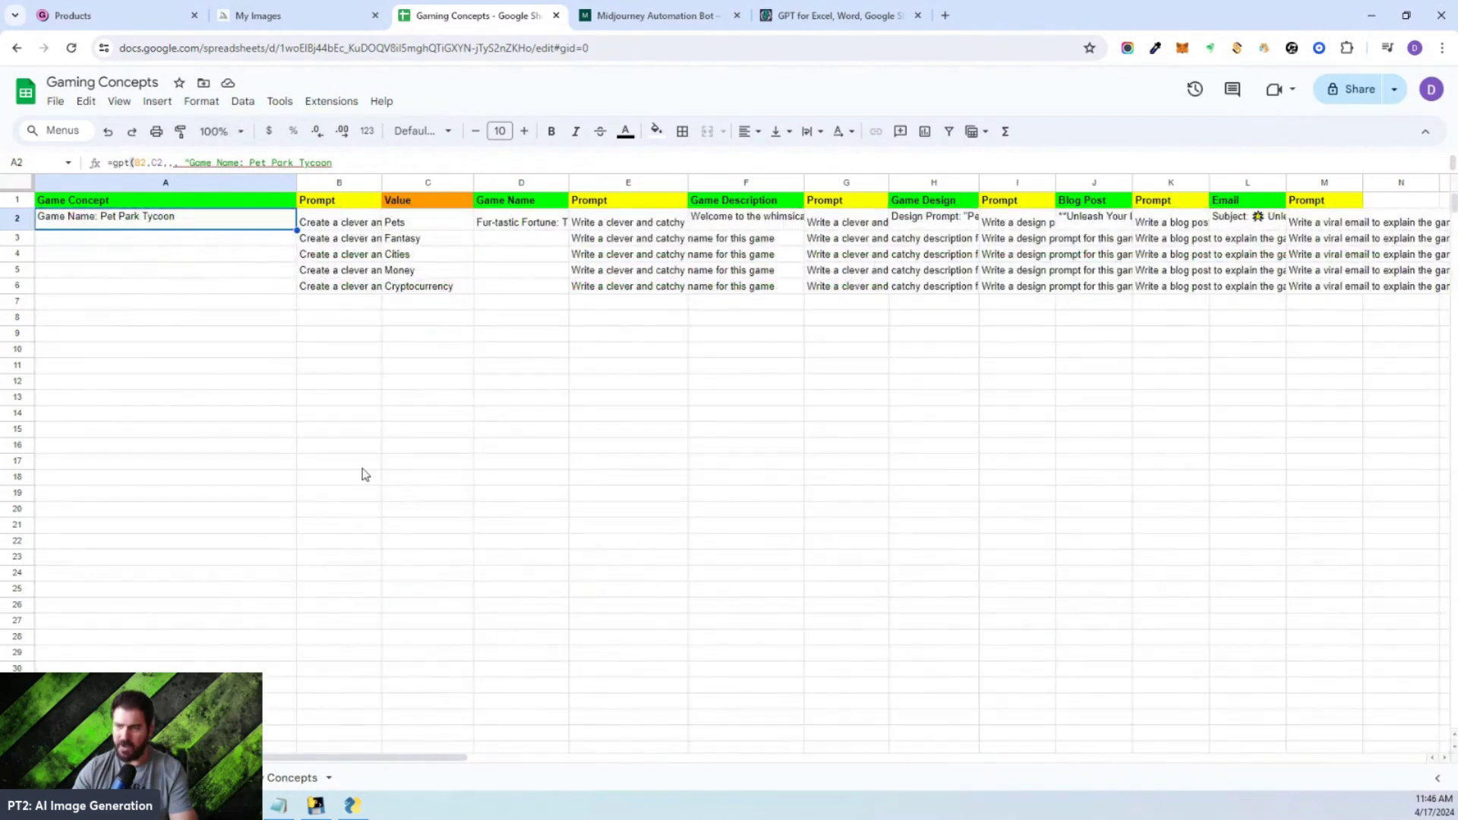
- Go through the theme values in C2 to C6, from Pets to Cryptocurrency, and select row 2
click(416, 227)
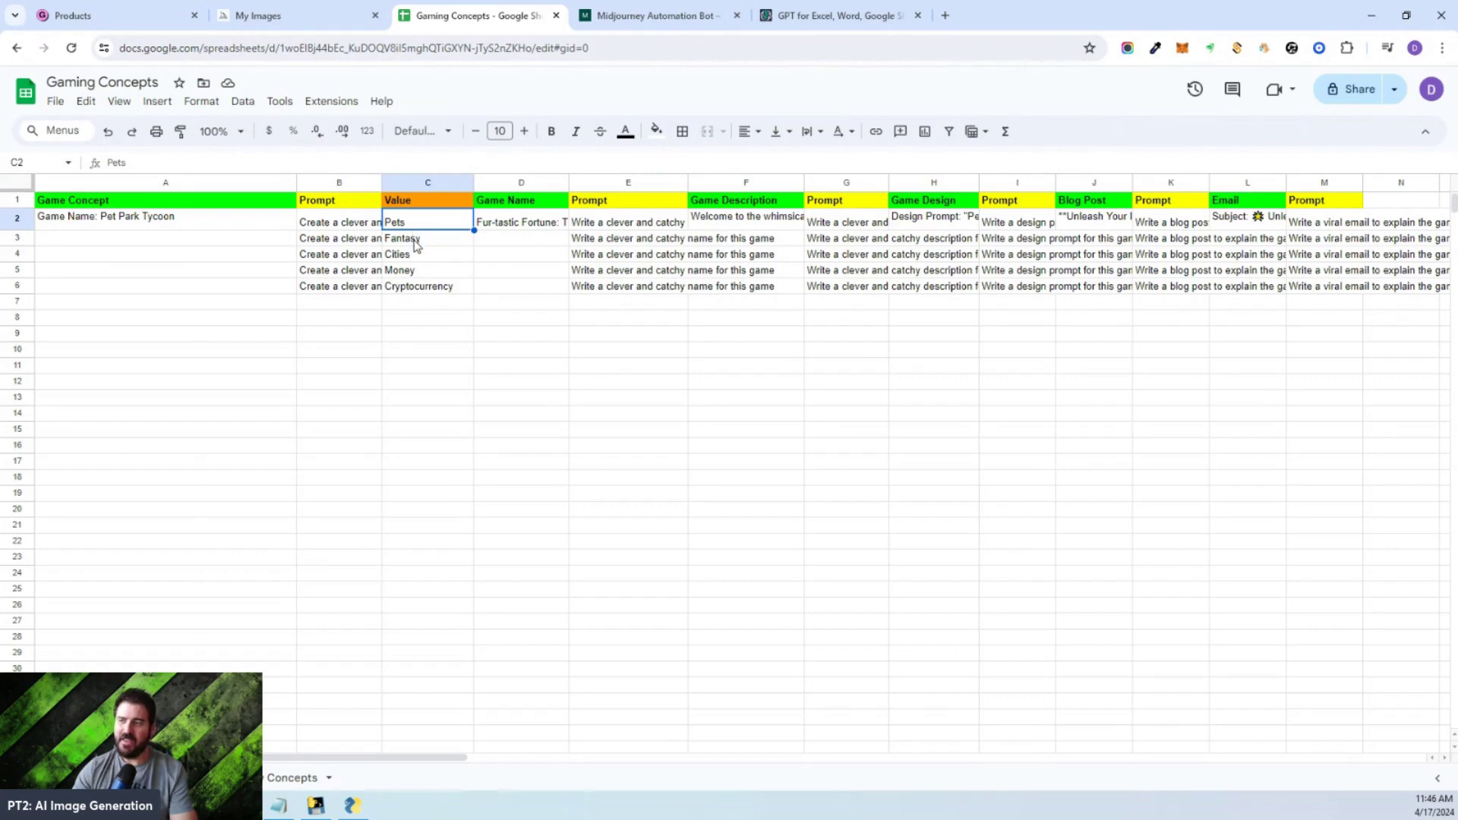
click(415, 243)
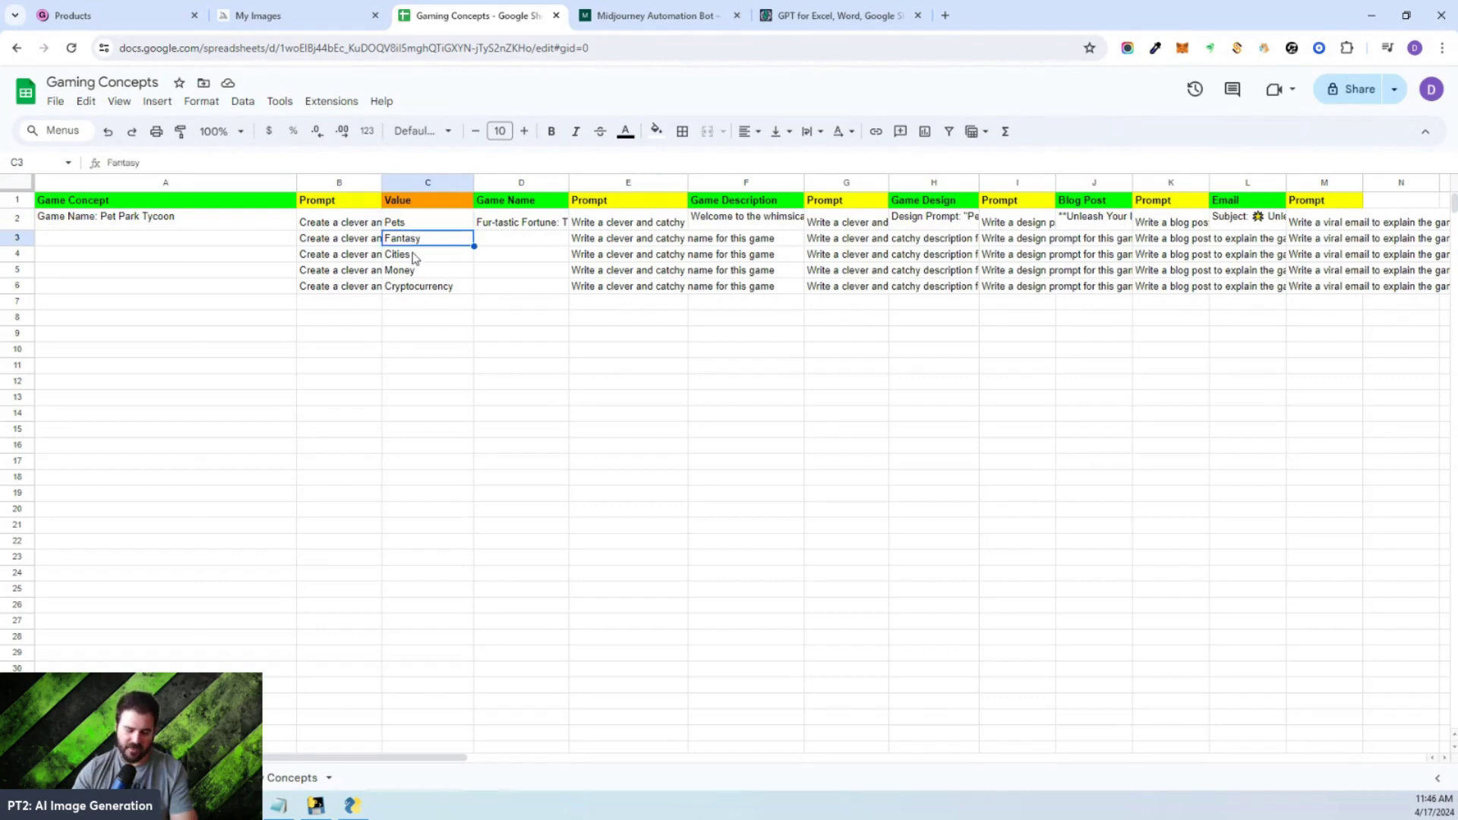
click(415, 258)
click(412, 272)
click(406, 290)
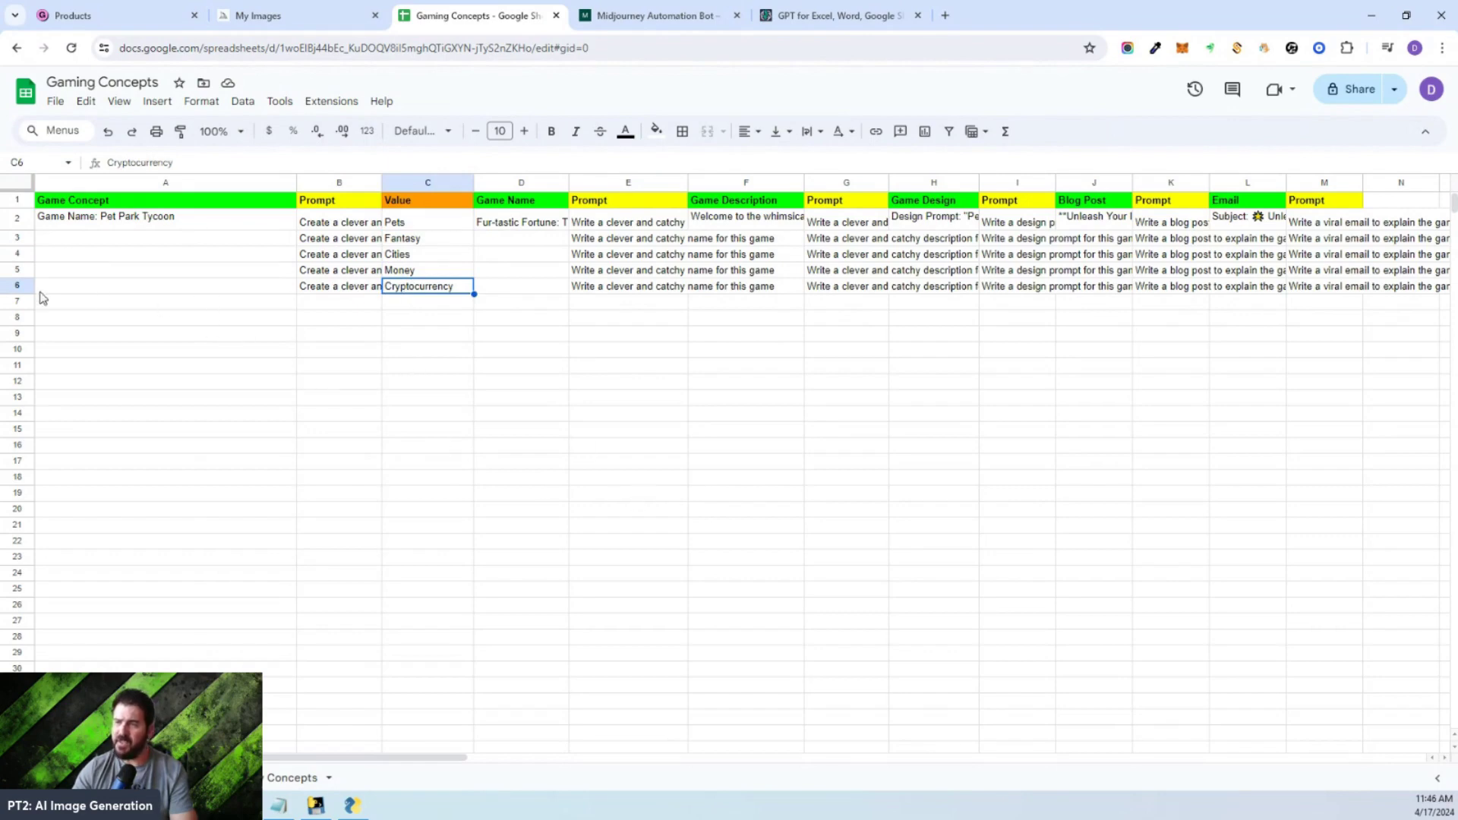
click(22, 220)
- Inspect the Game Name formula in D2 and the naming prompt it uses in E2
click(521, 275)
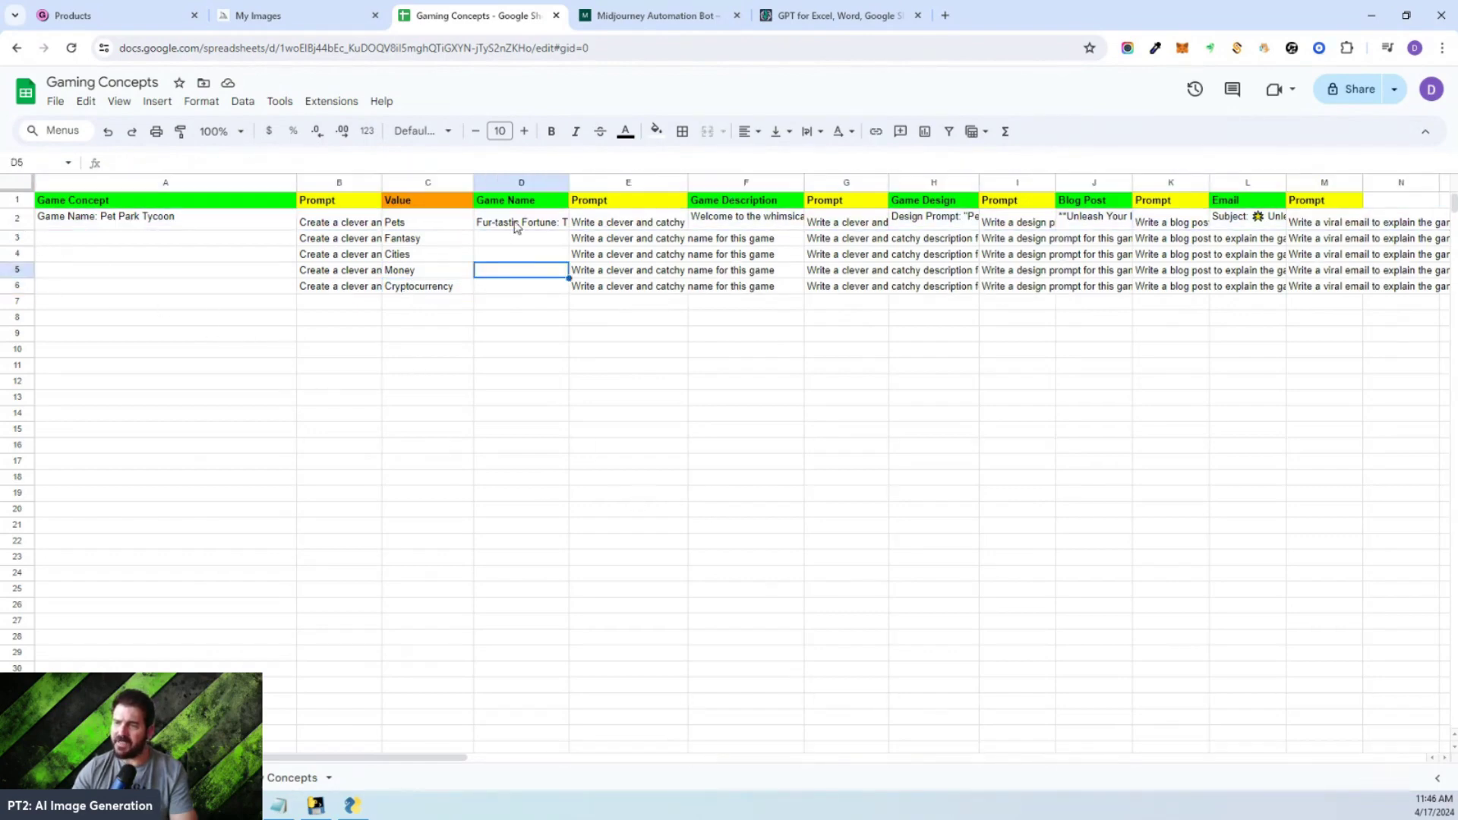
double_click(515, 222)
key(Escape)
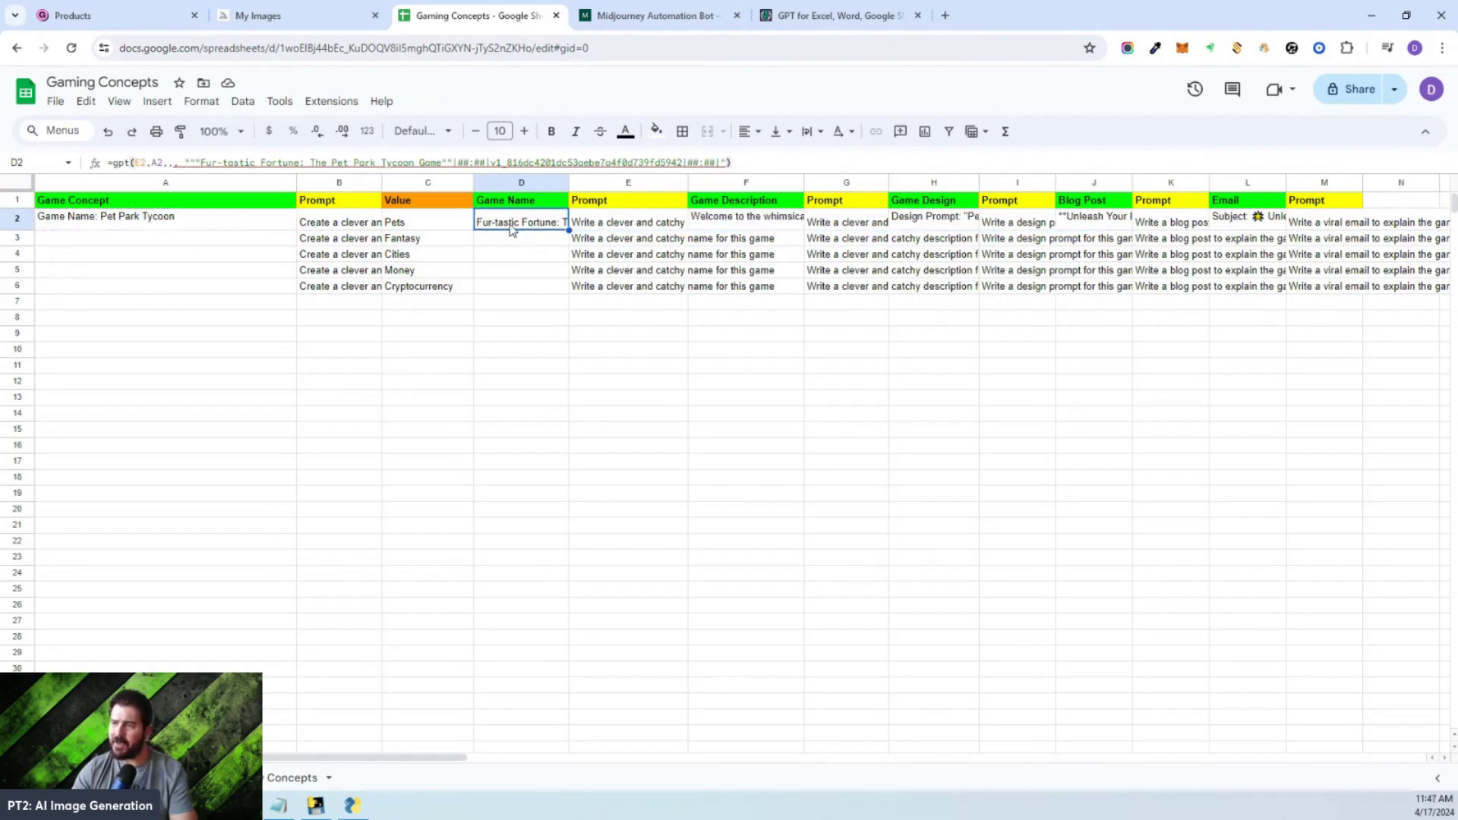
click(623, 226)
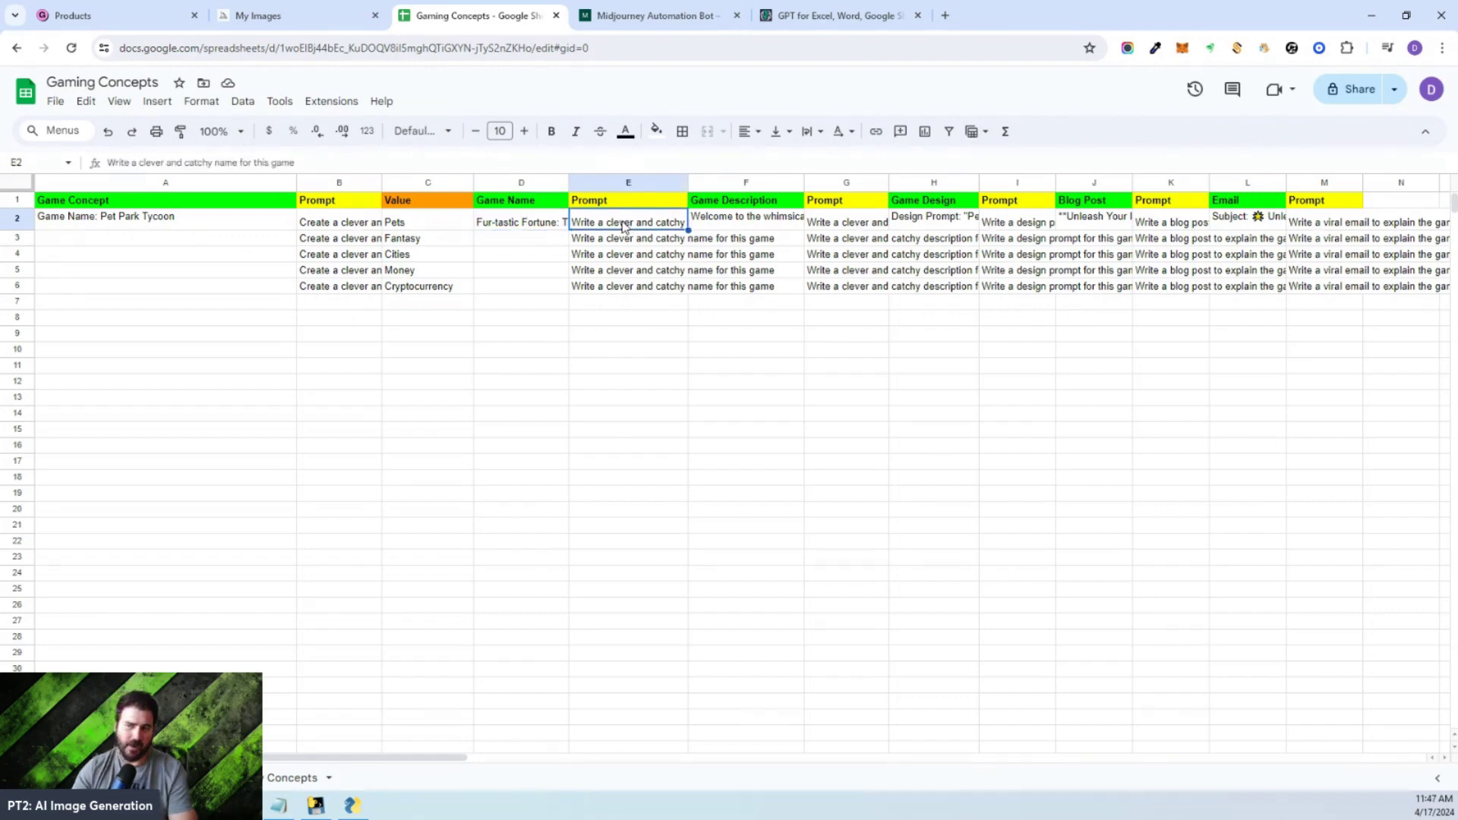
- Inspect the description prompt in G2 and read the full Game Description formula in F2, leaving it unedited
click(736, 207)
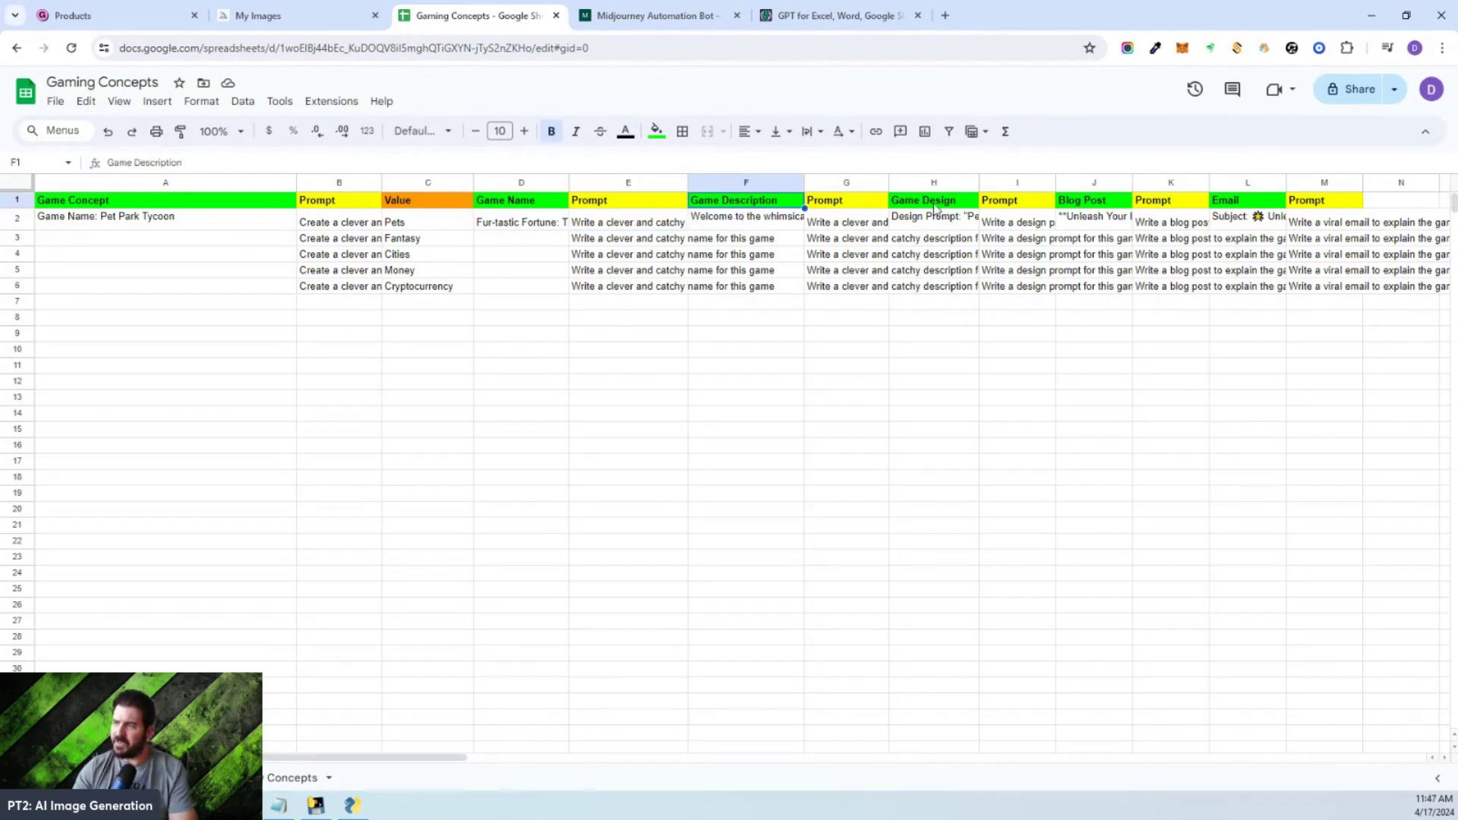
click(822, 222)
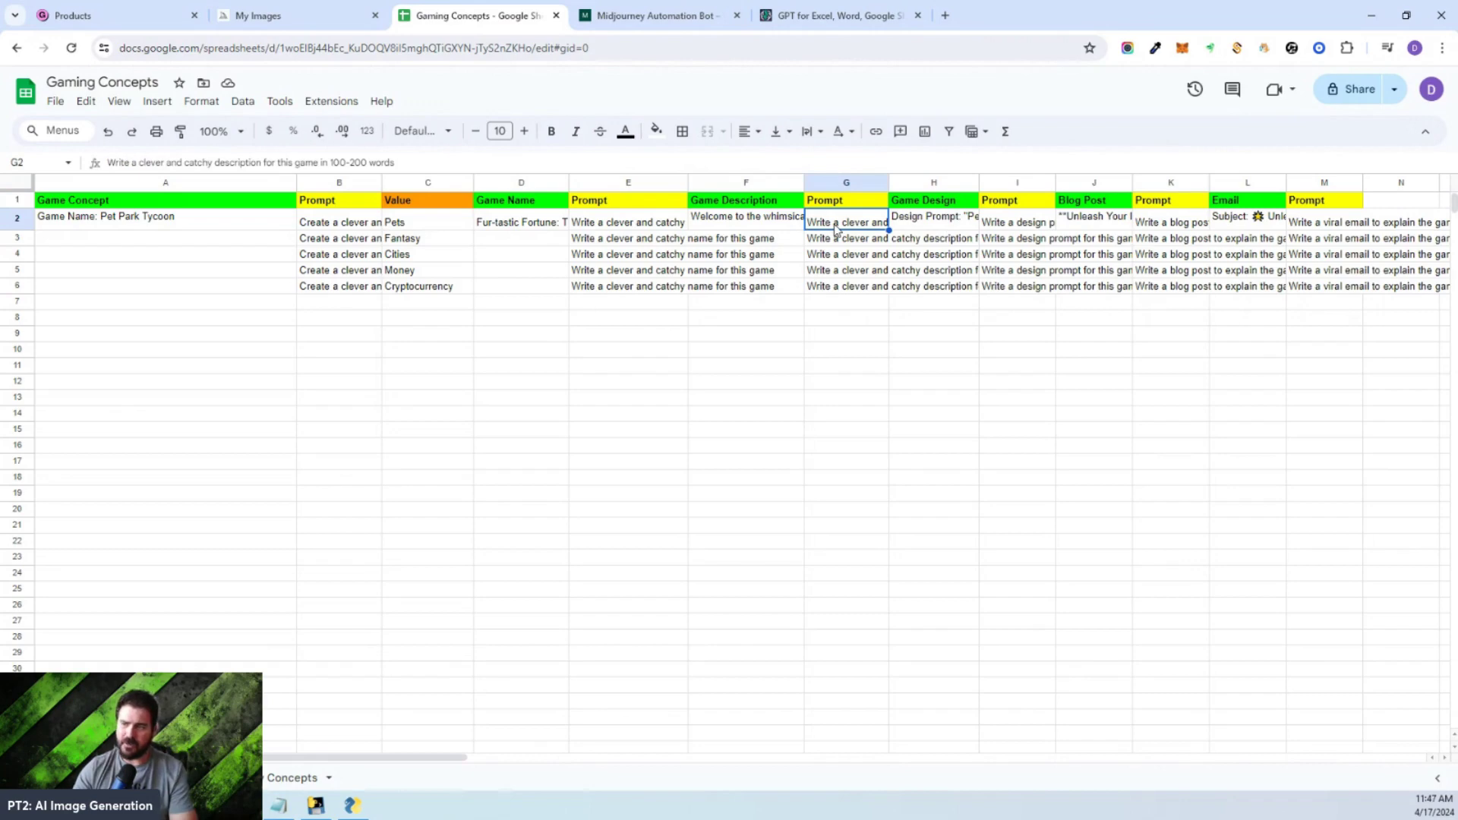
click(733, 222)
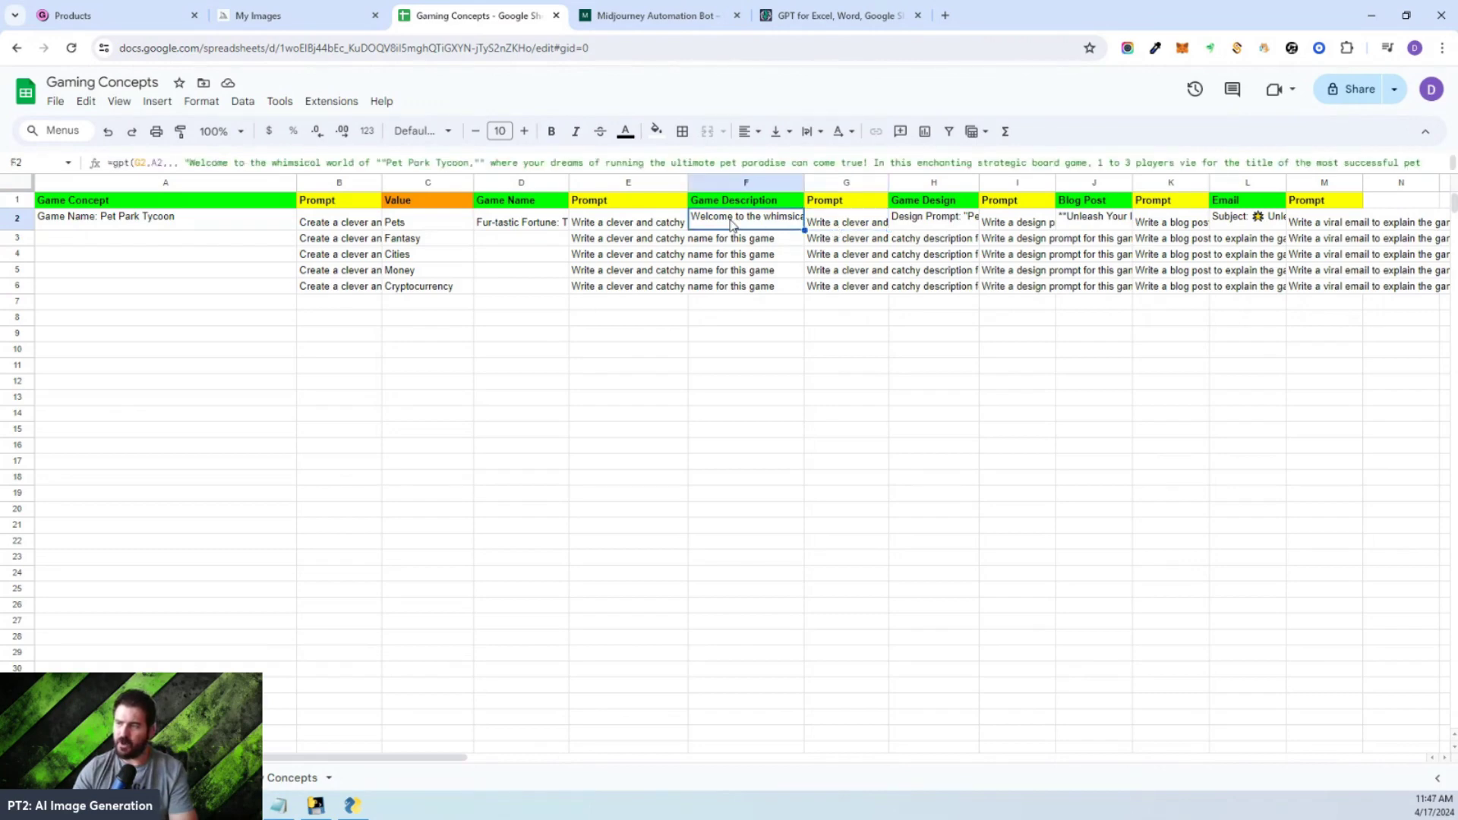
double_click(732, 223)
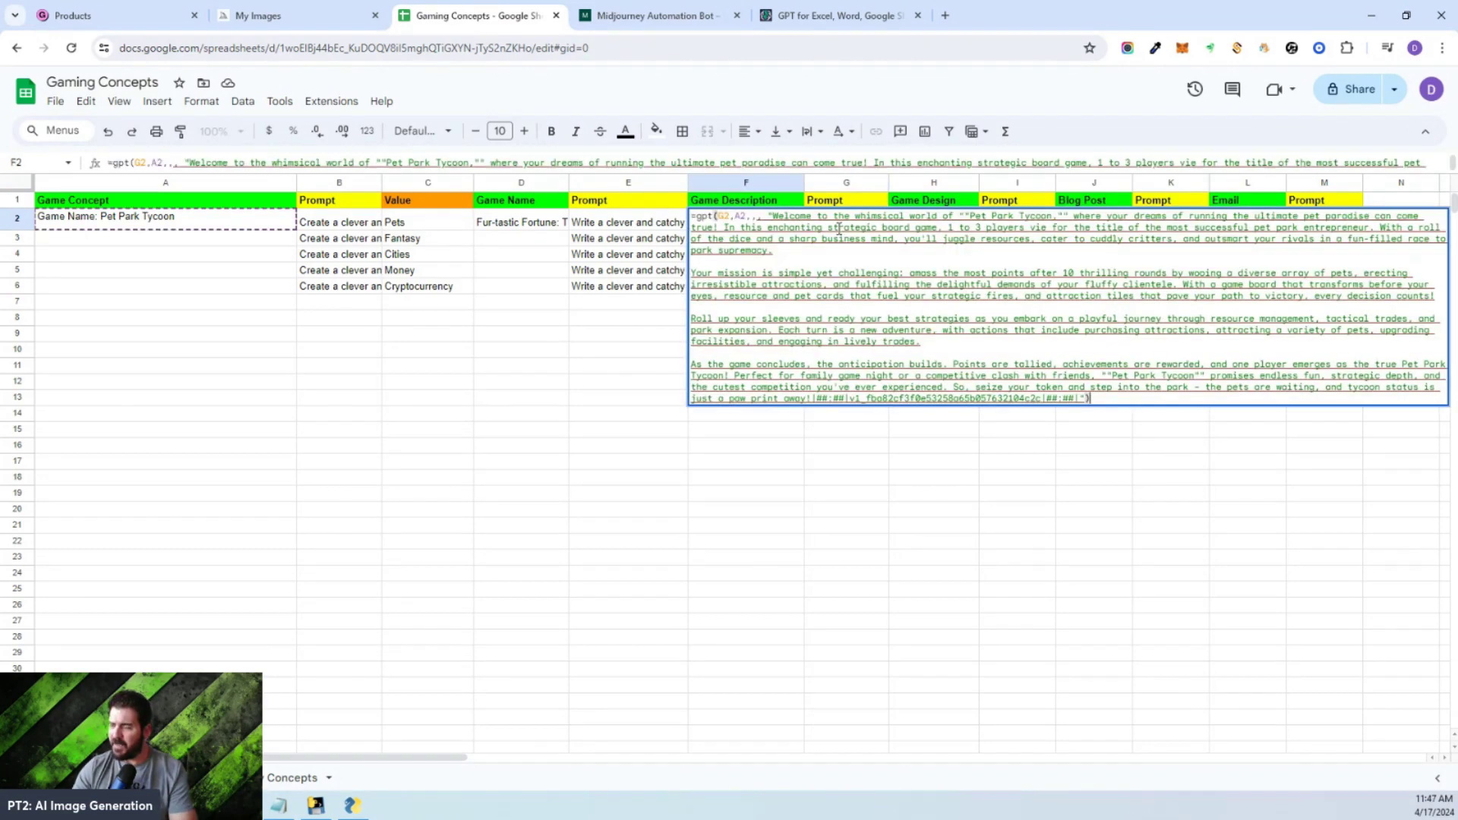
click(849, 370)
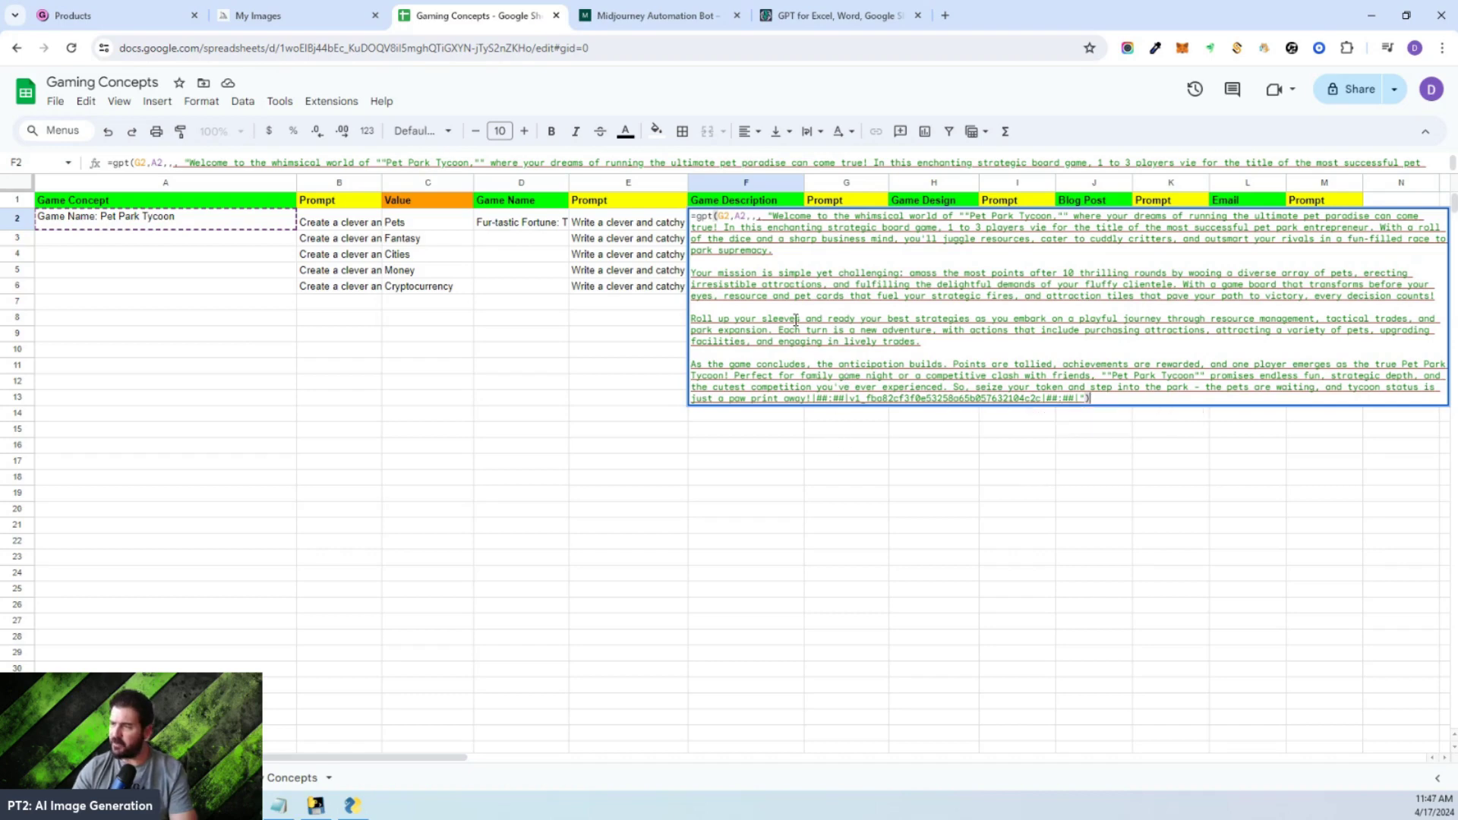
key(Escape)
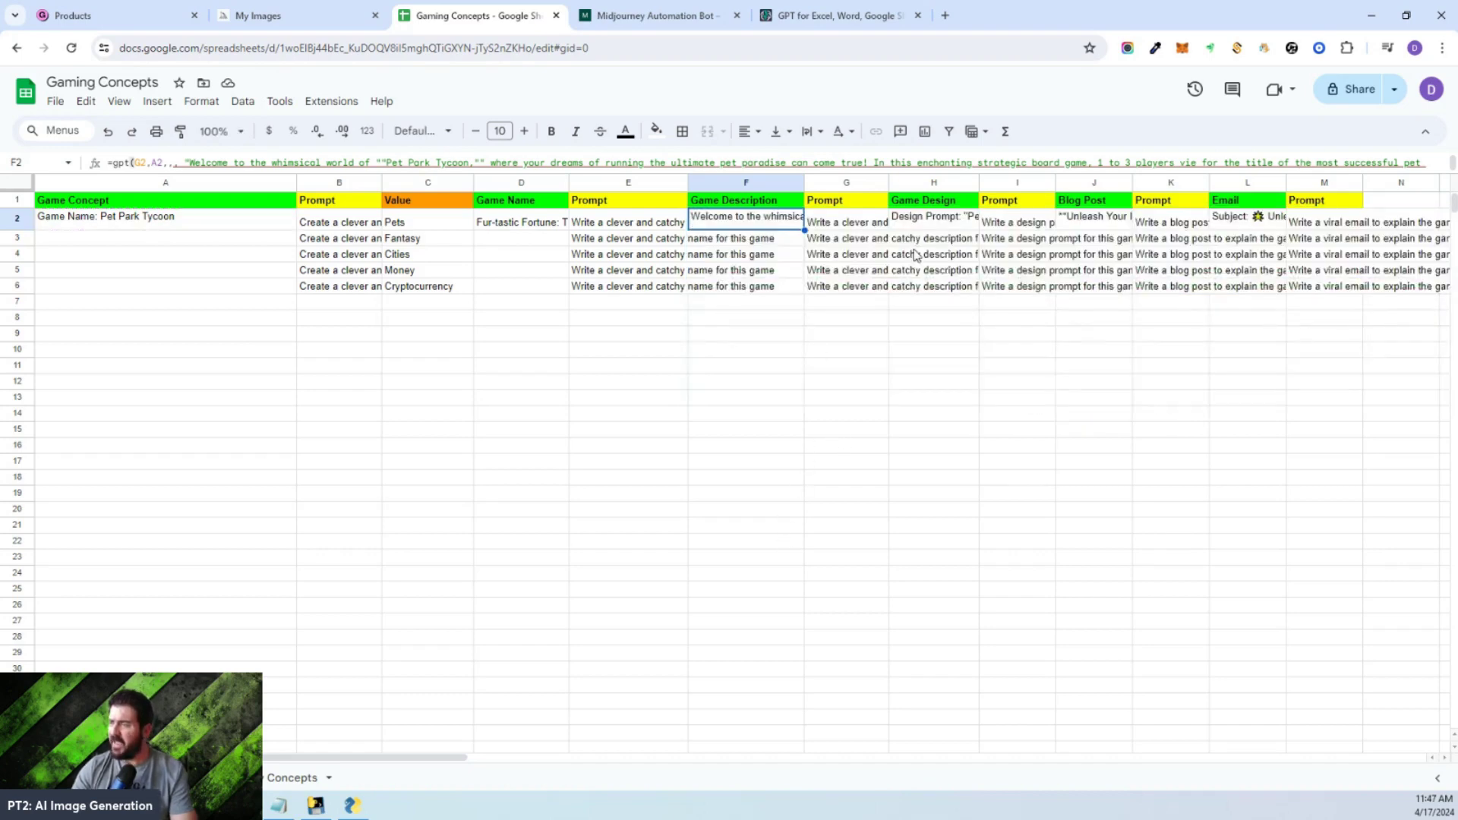
- Read the design prompt in I2 that feeds the Game Design column, leaving it unedited
click(996, 228)
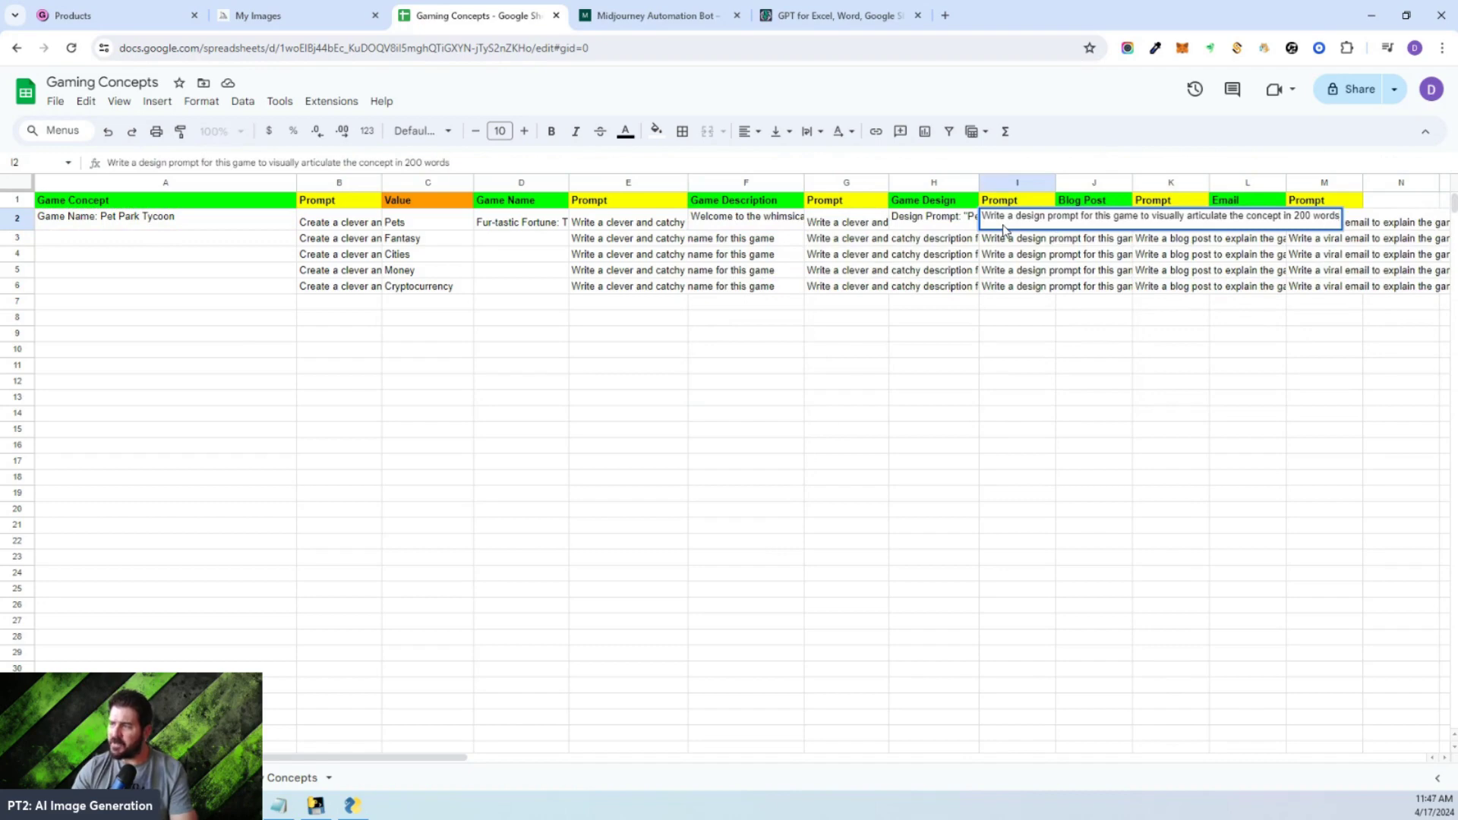
double_click(1004, 230)
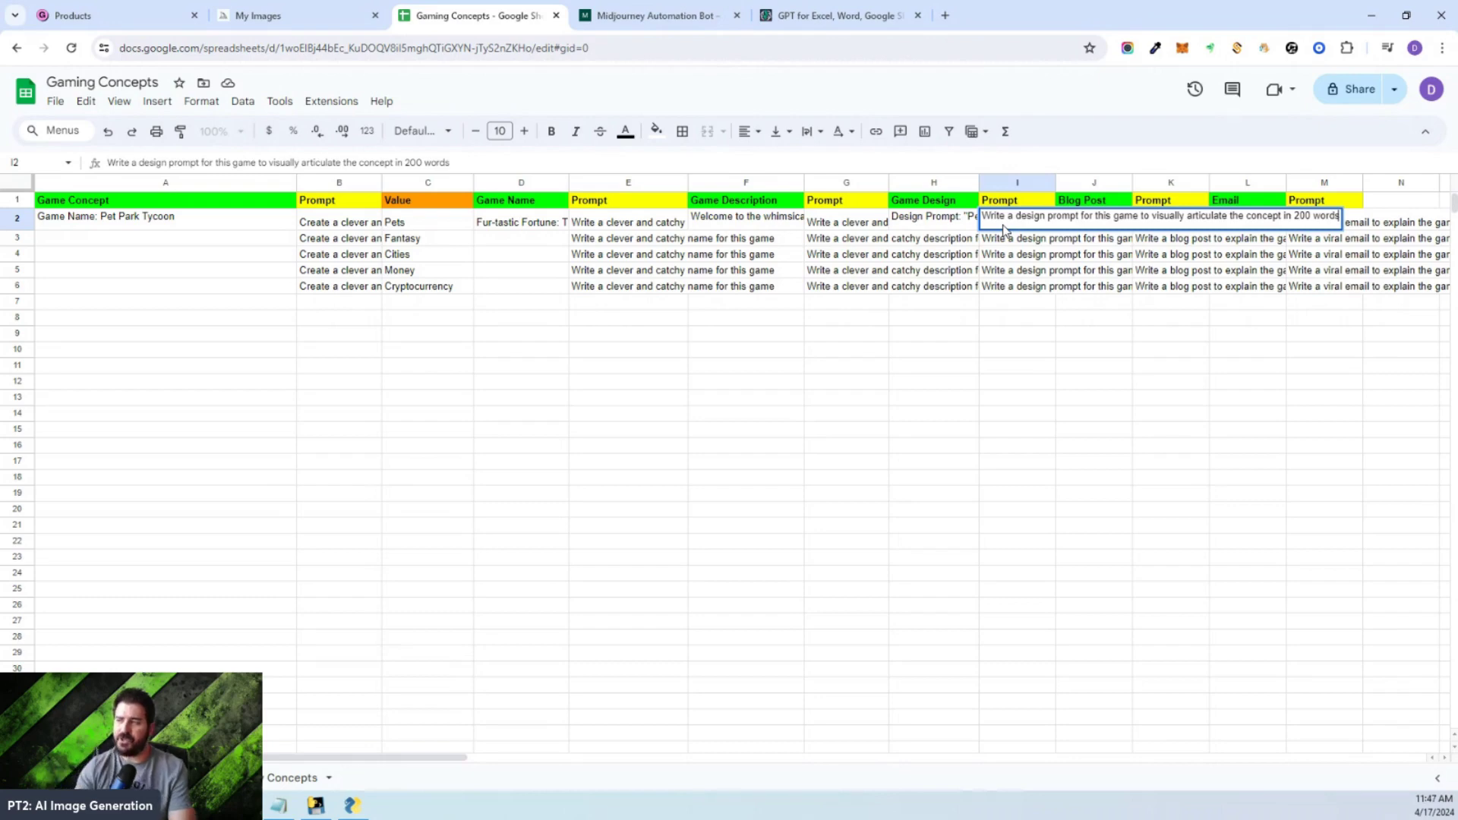
click(915, 469)
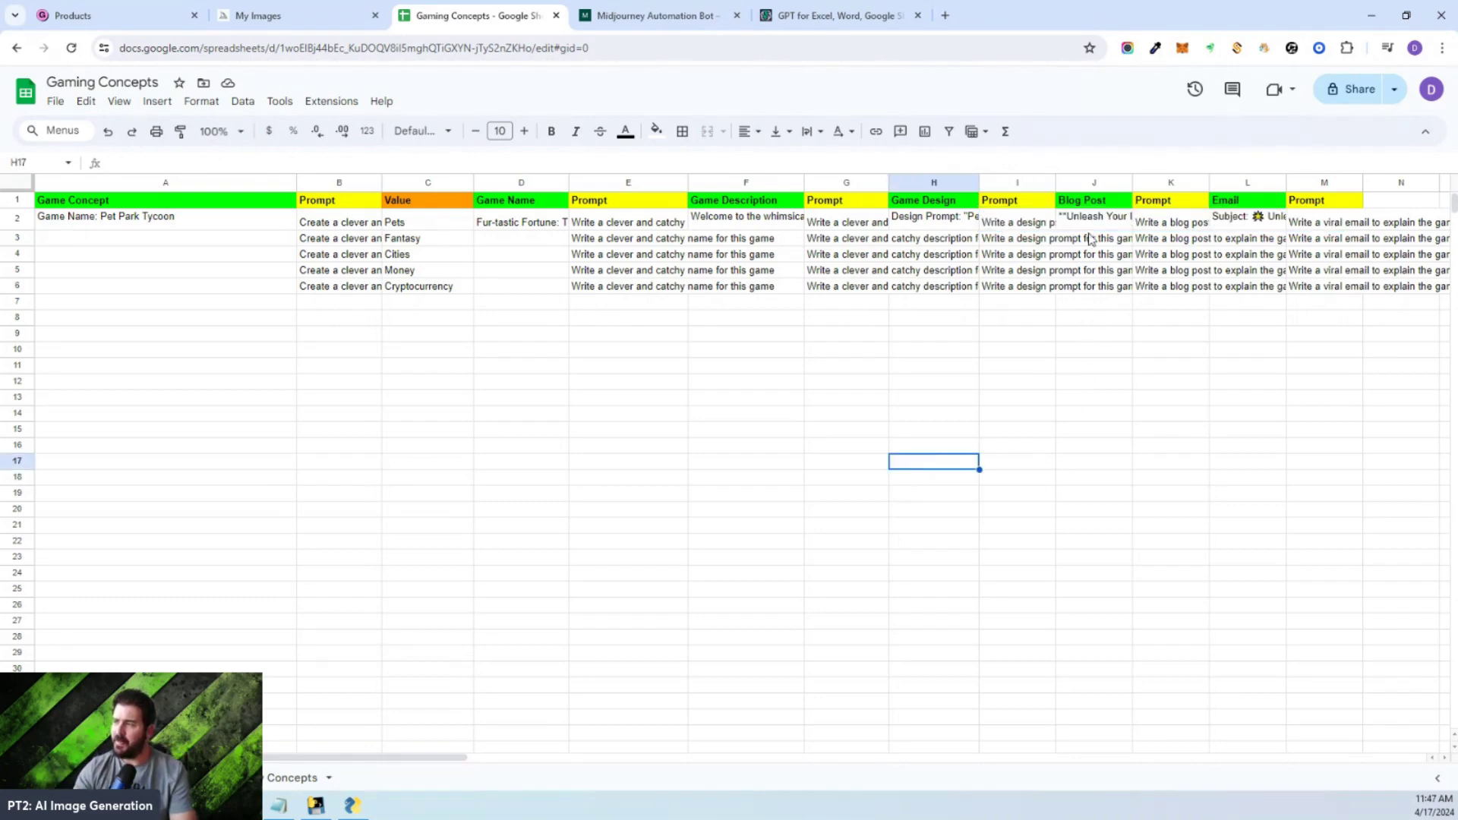
- Read the full Game Design formula in H2 and leave it unedited
click(942, 226)
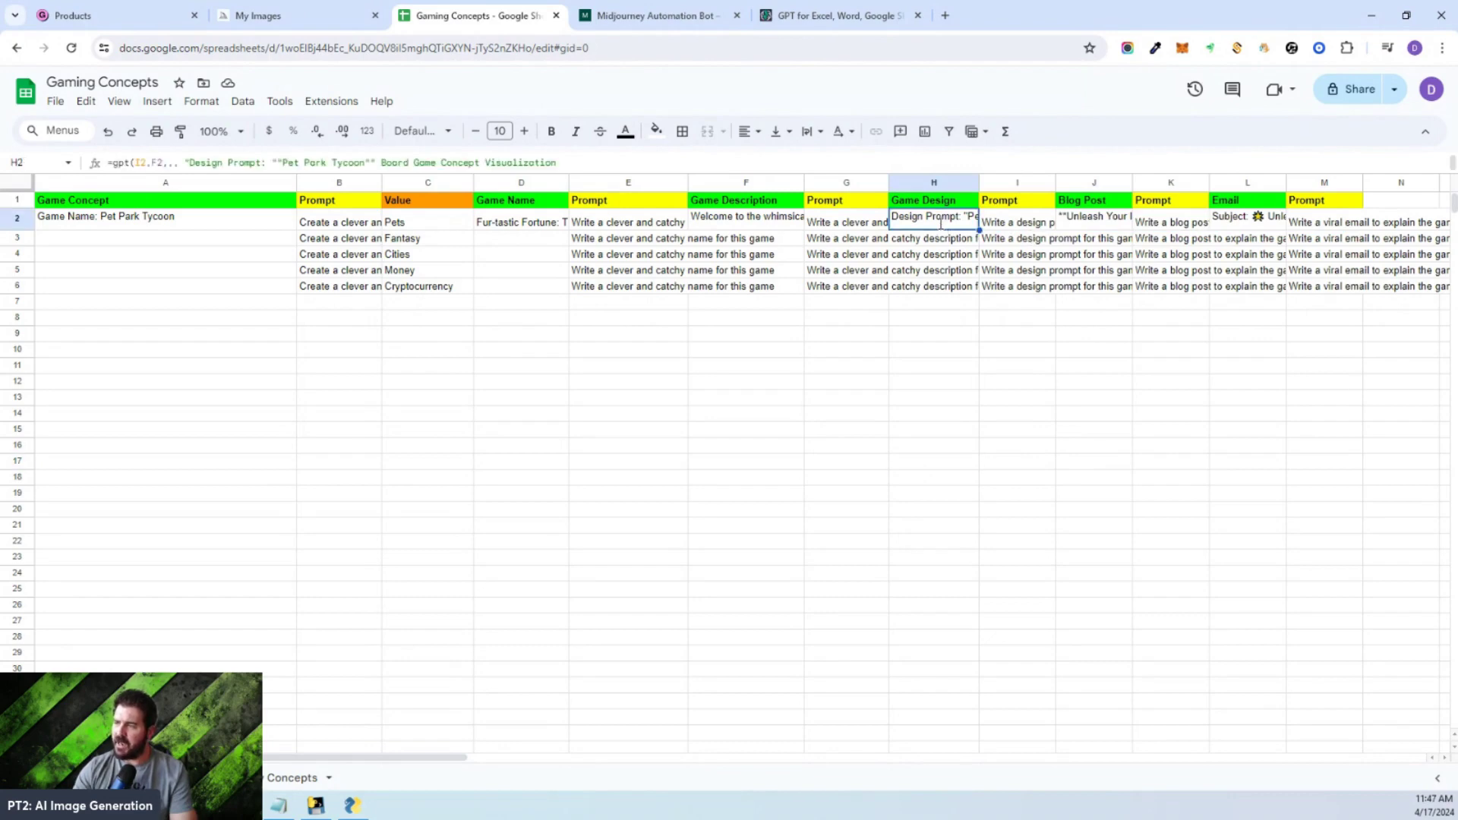
double_click(941, 224)
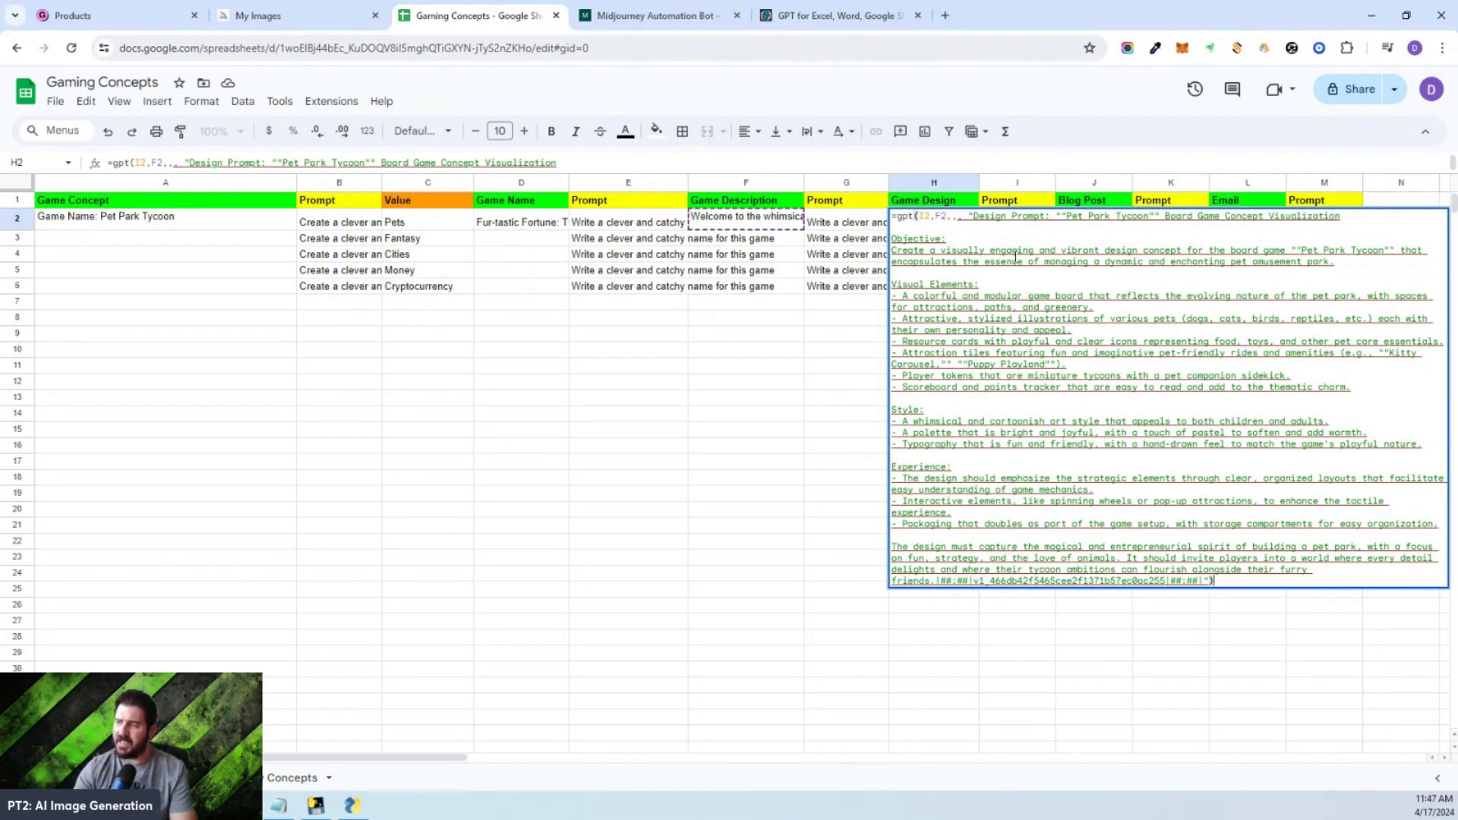
key(Escape)
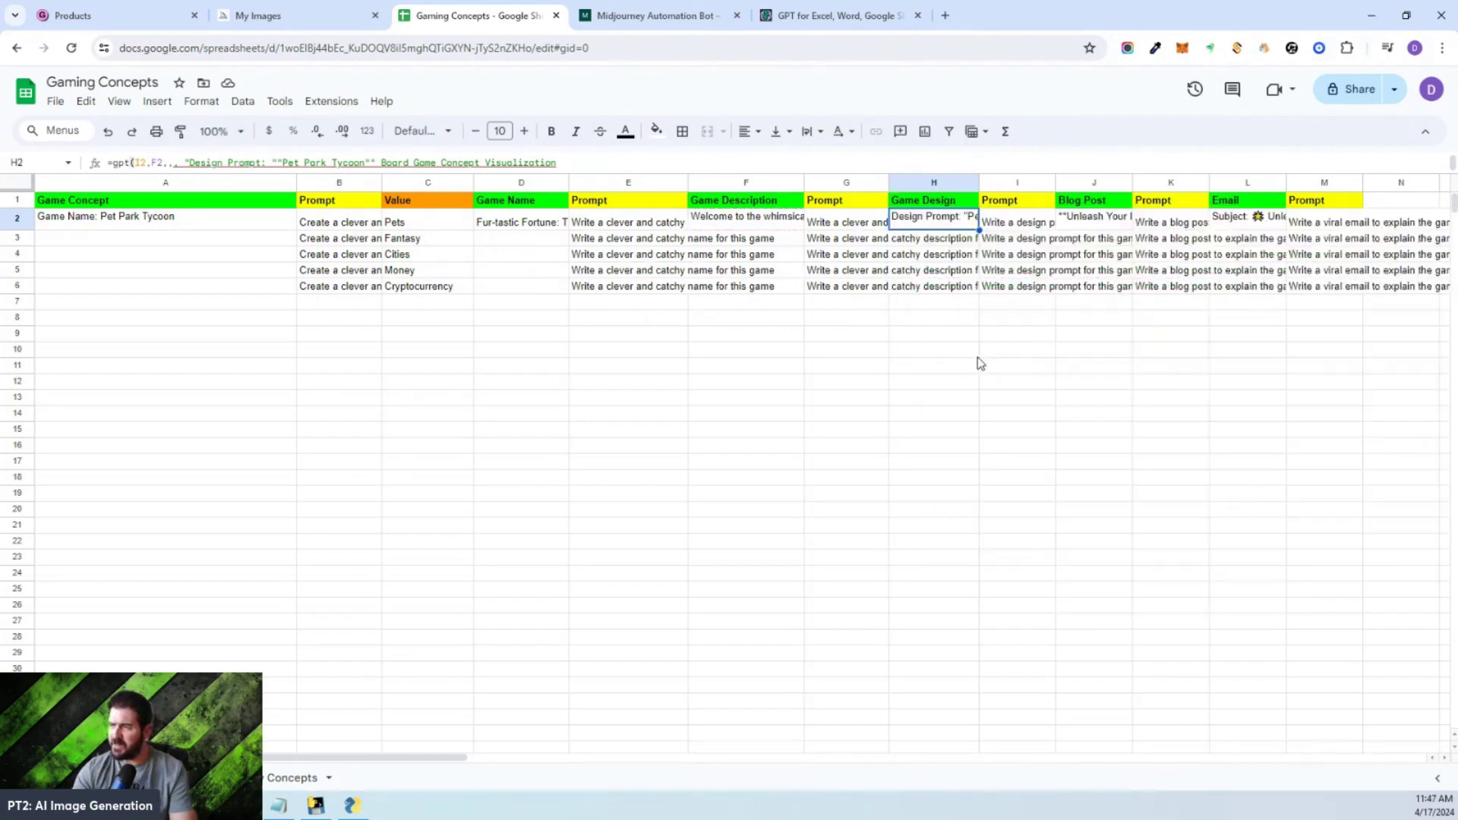
click(897, 386)
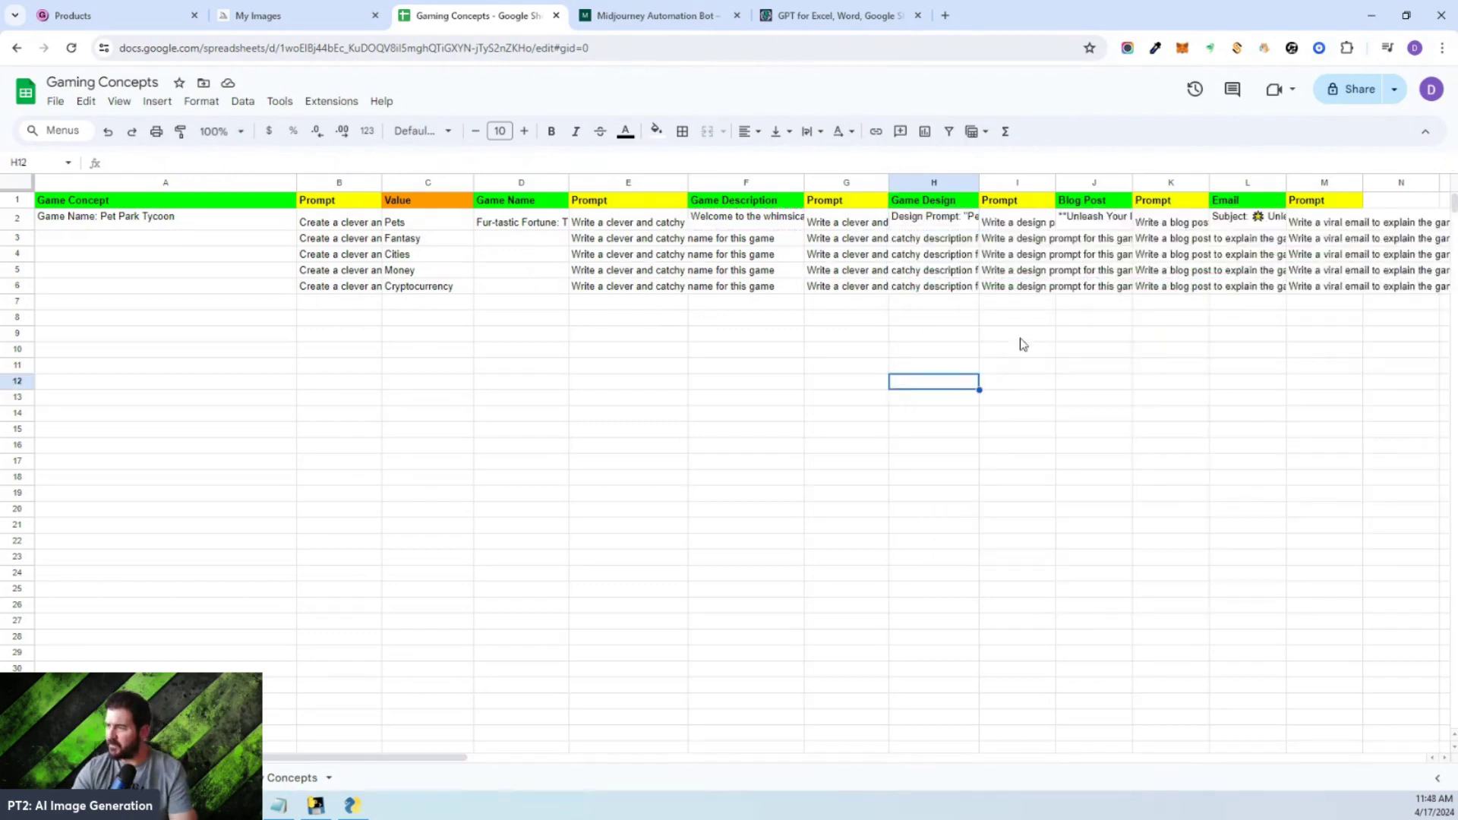
- Inspect the Blog Post formula in J2 and the Email formula in L2
click(1079, 226)
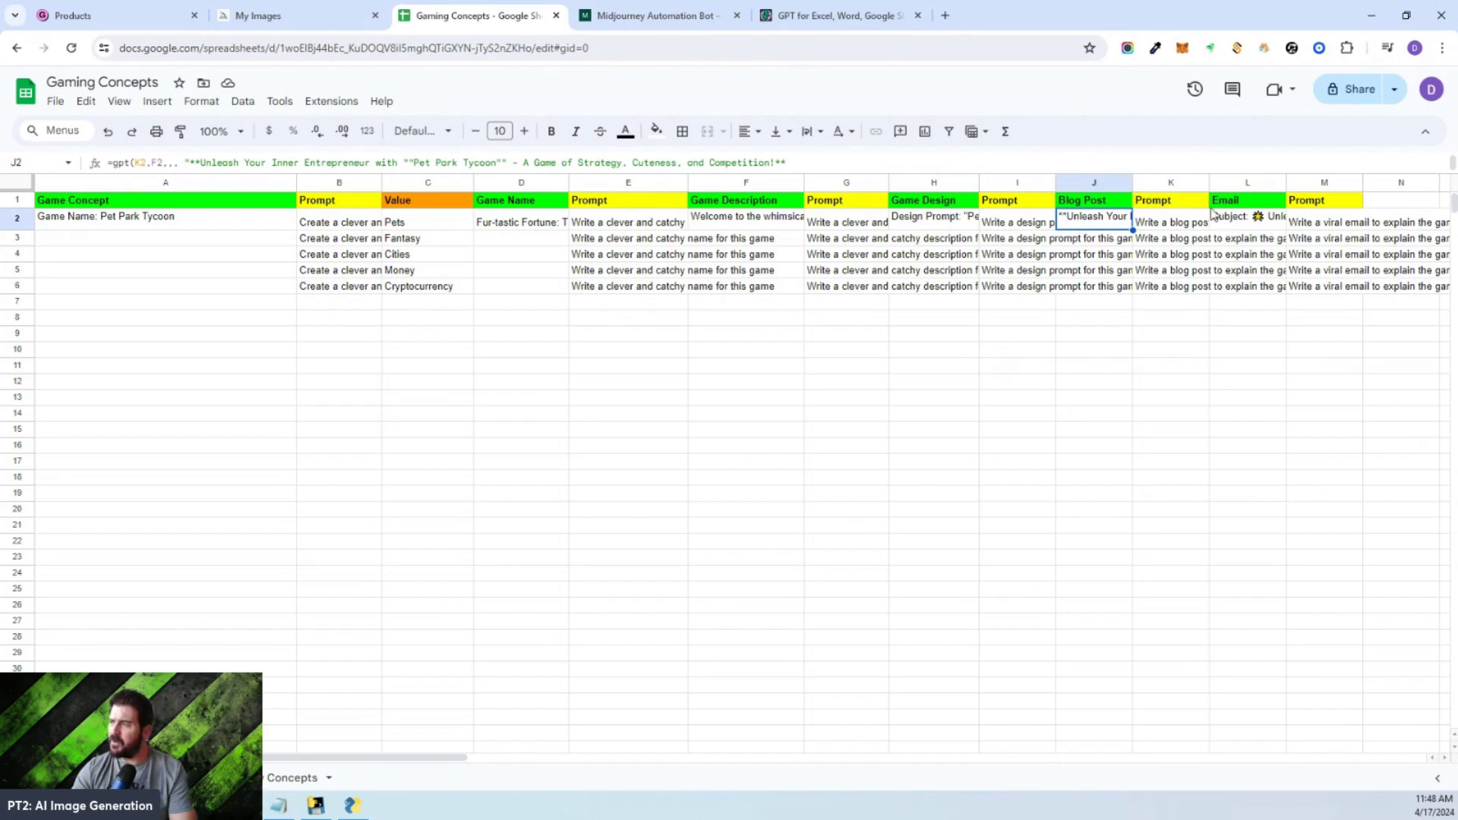
click(1246, 222)
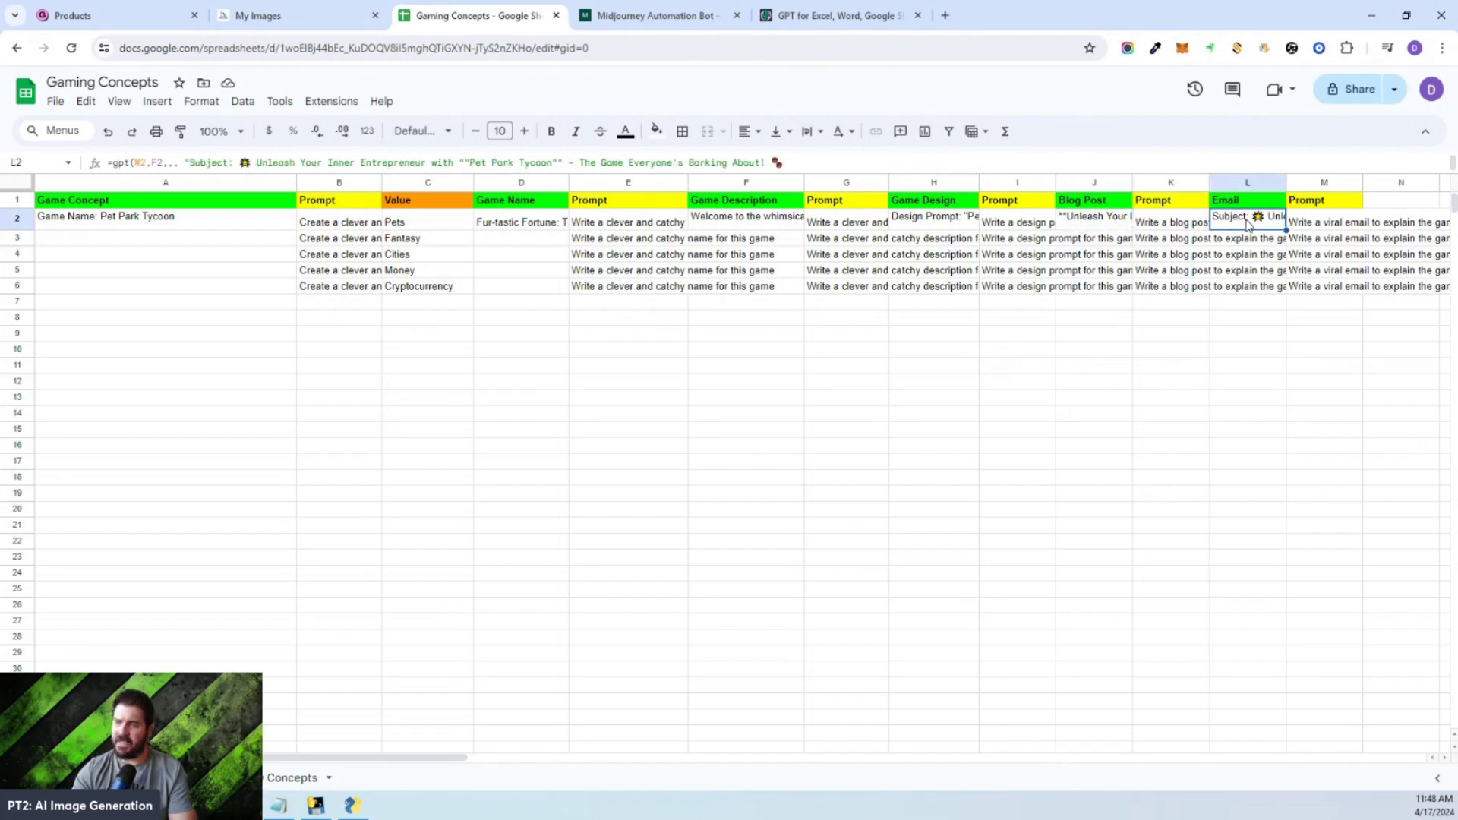
click(334, 457)
- Check the Game Concept formula in A2 and the prompt in B3, and fill the A2 formula down through A6
click(147, 222)
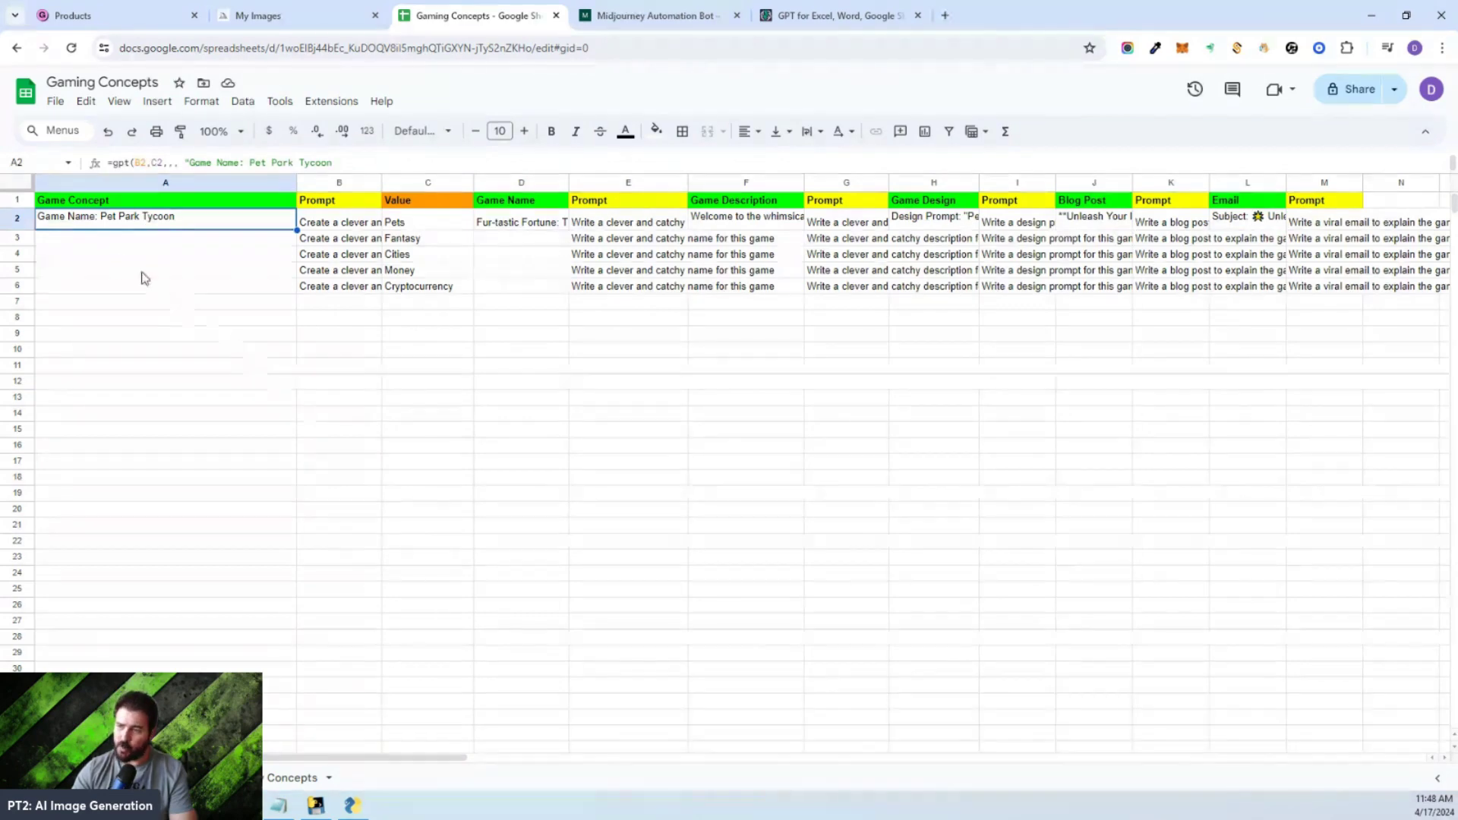
click(341, 240)
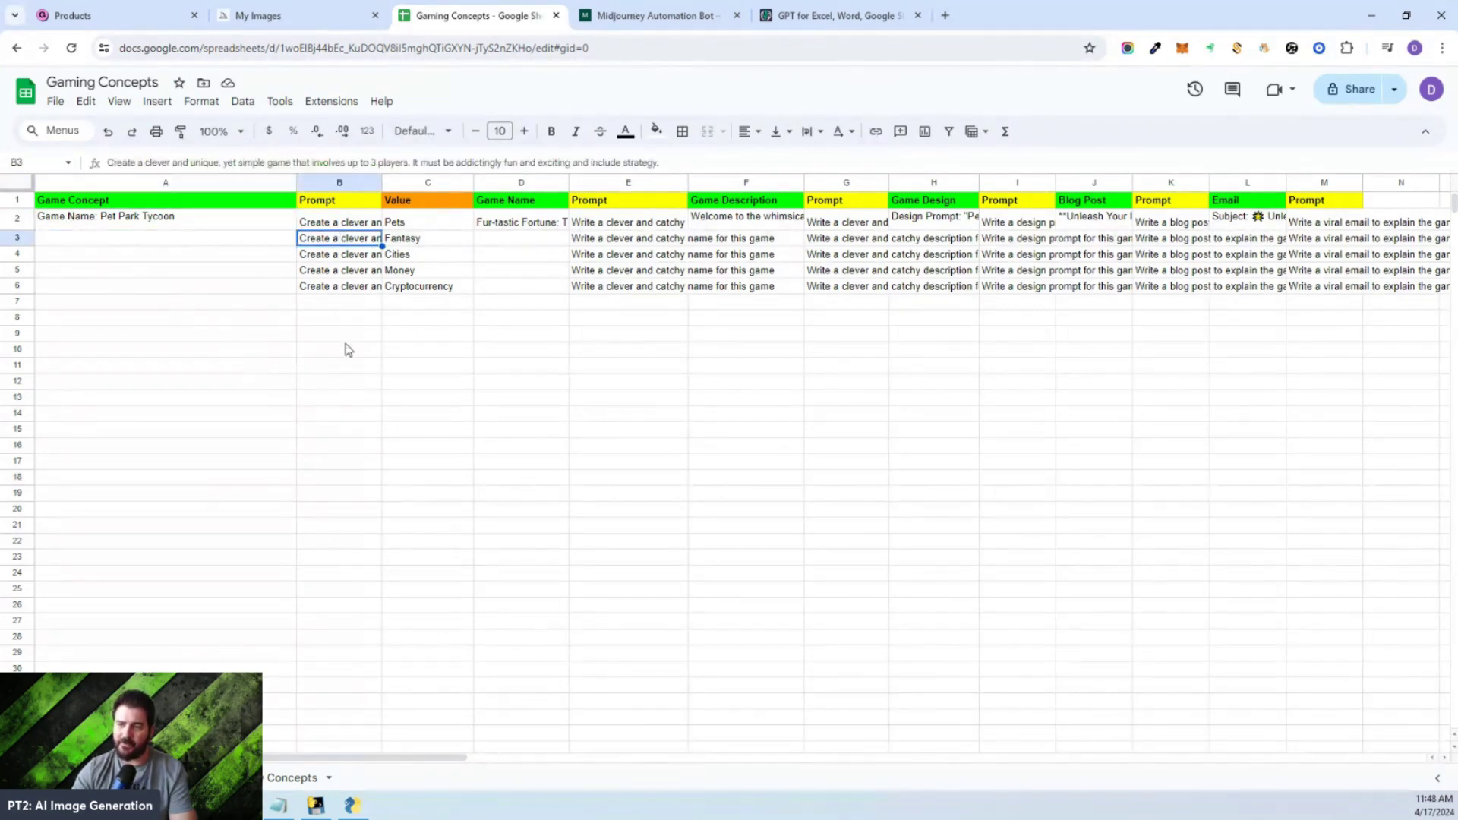
click(205, 222)
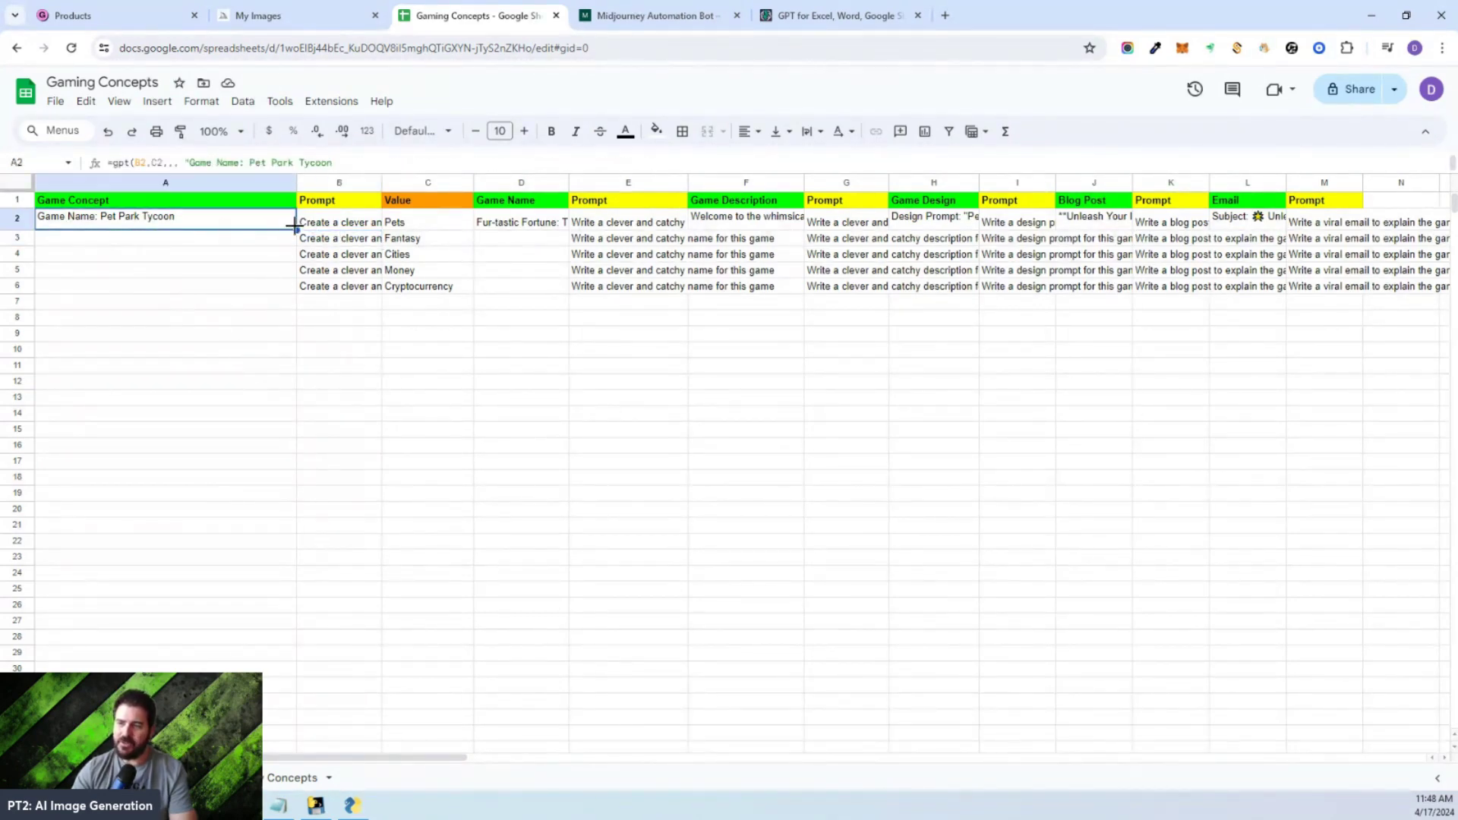
drag(295, 231, 292, 299)
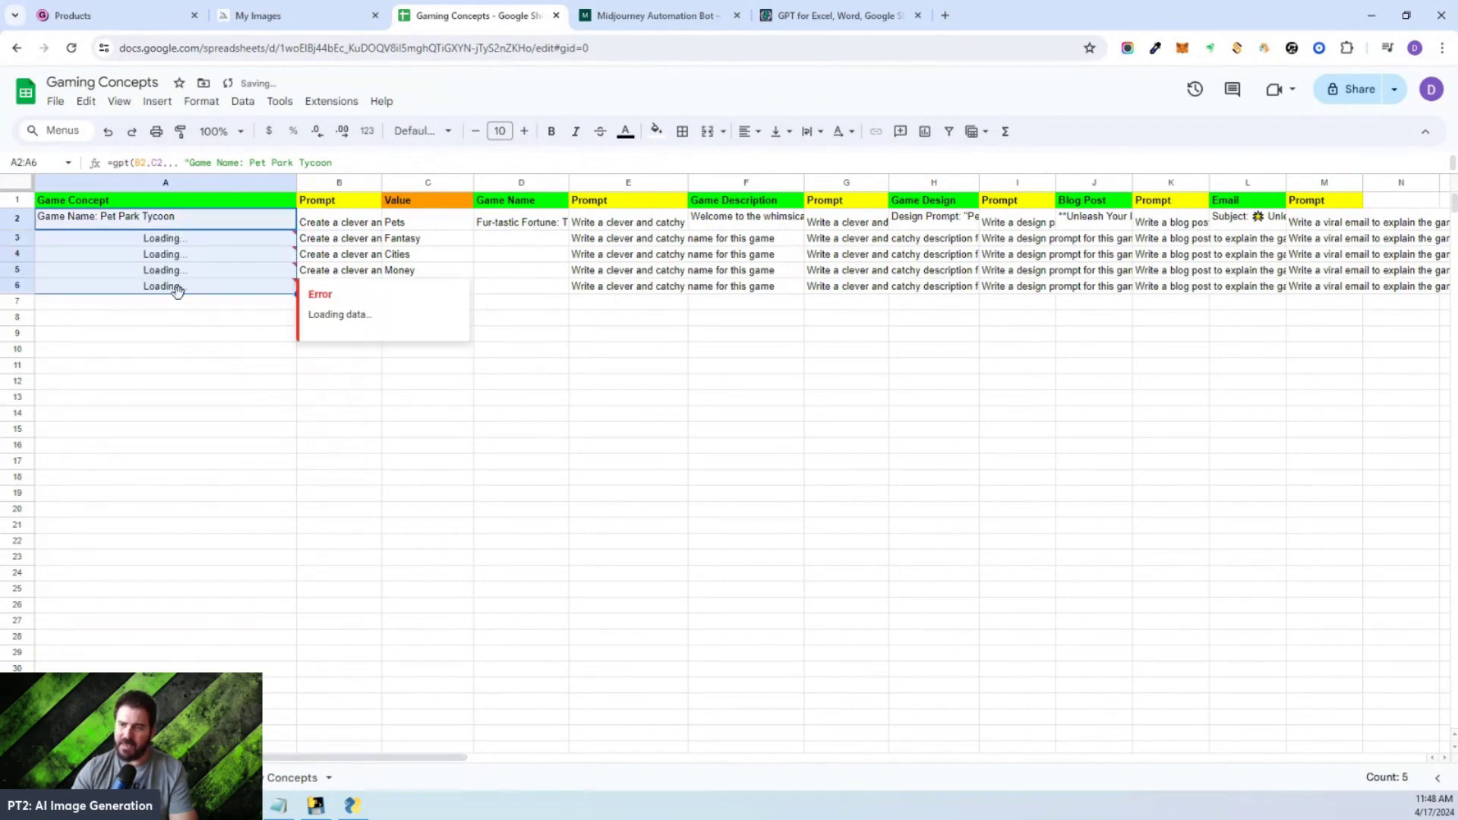
click(489, 402)
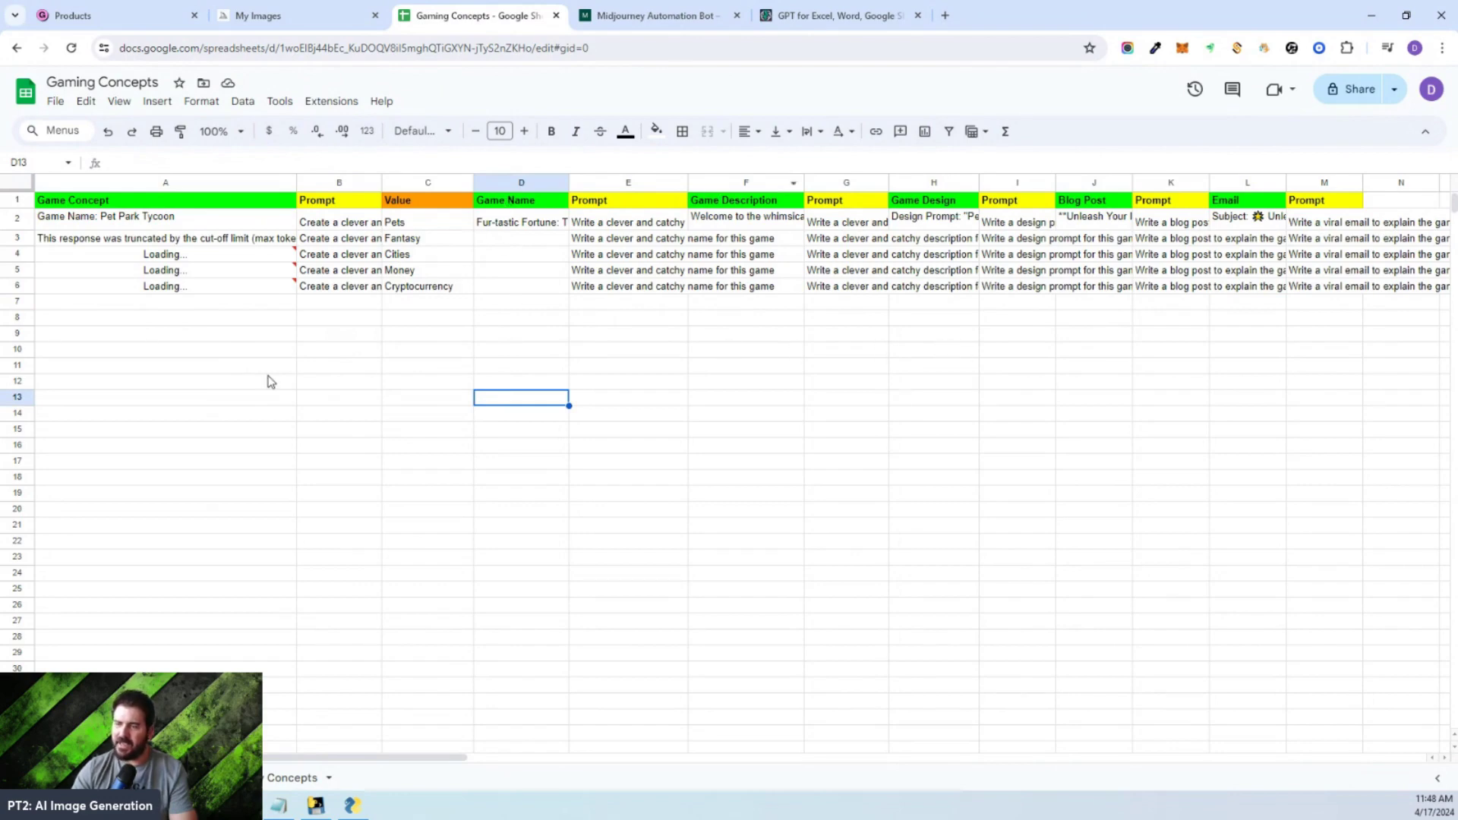
- Inspect the filled Game Concept formula in A3 and the generated concept in A4 without editing them
click(156, 240)
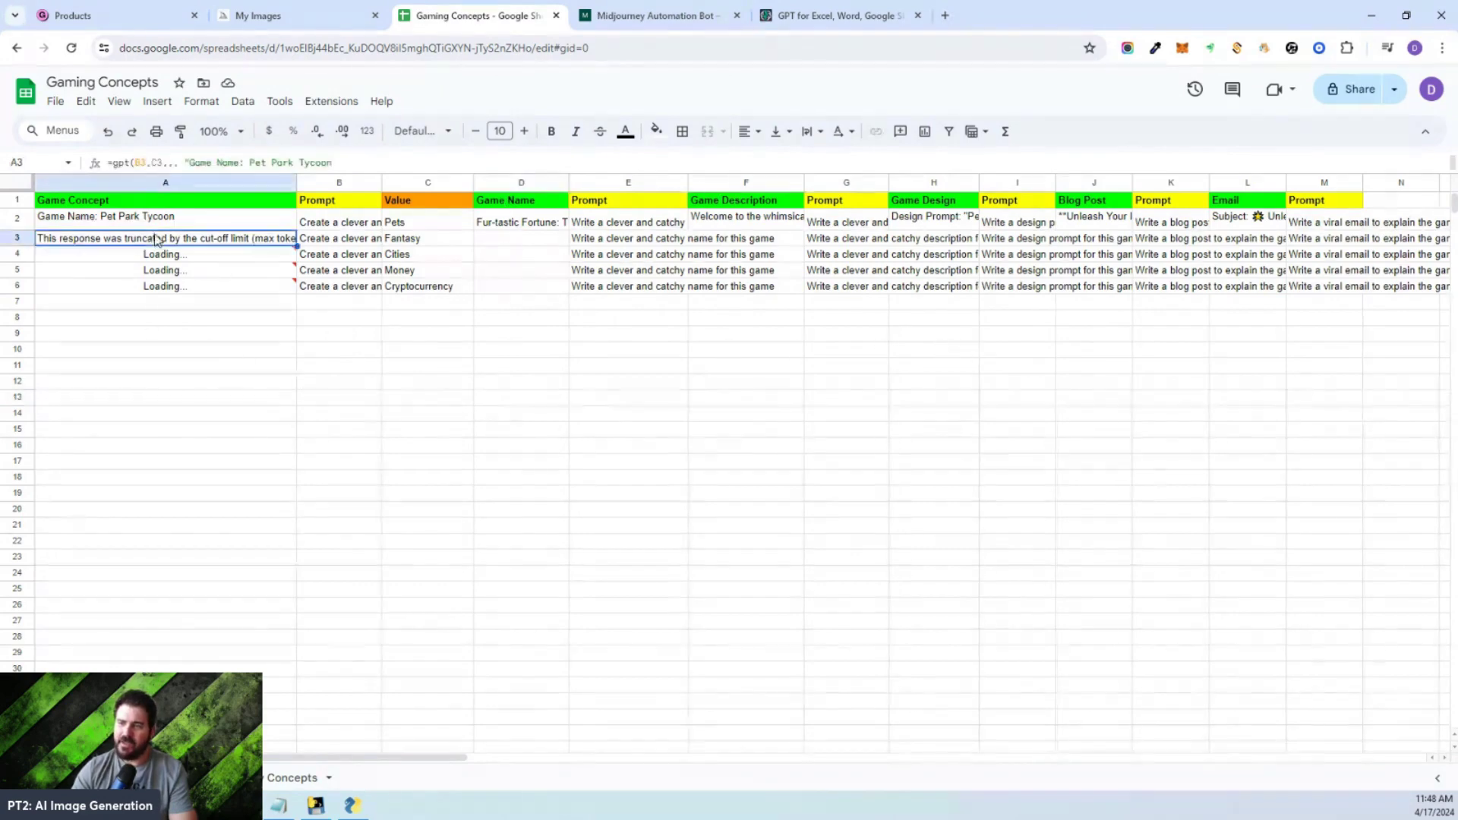
double_click(156, 238)
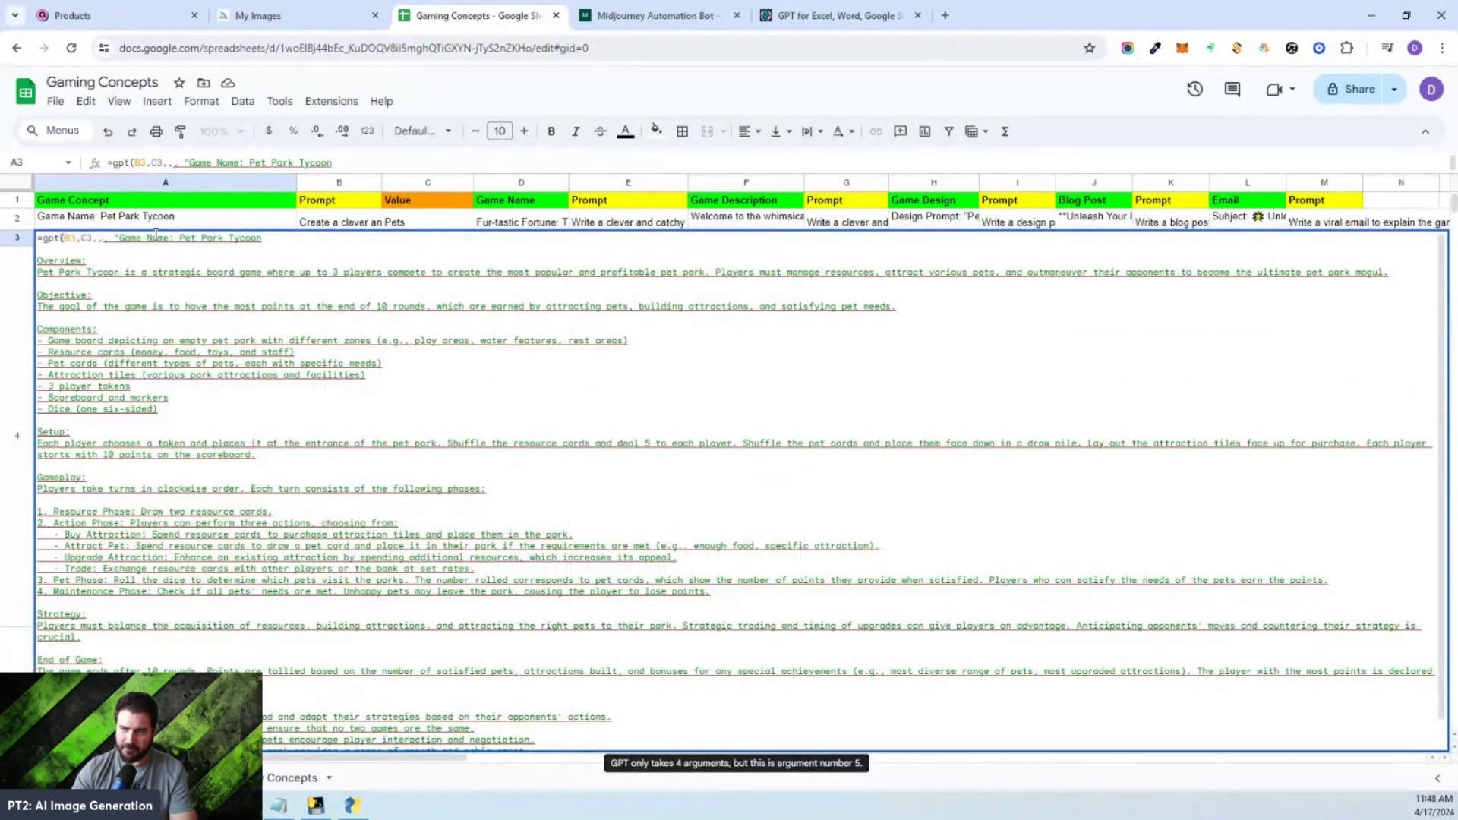
key(Escape)
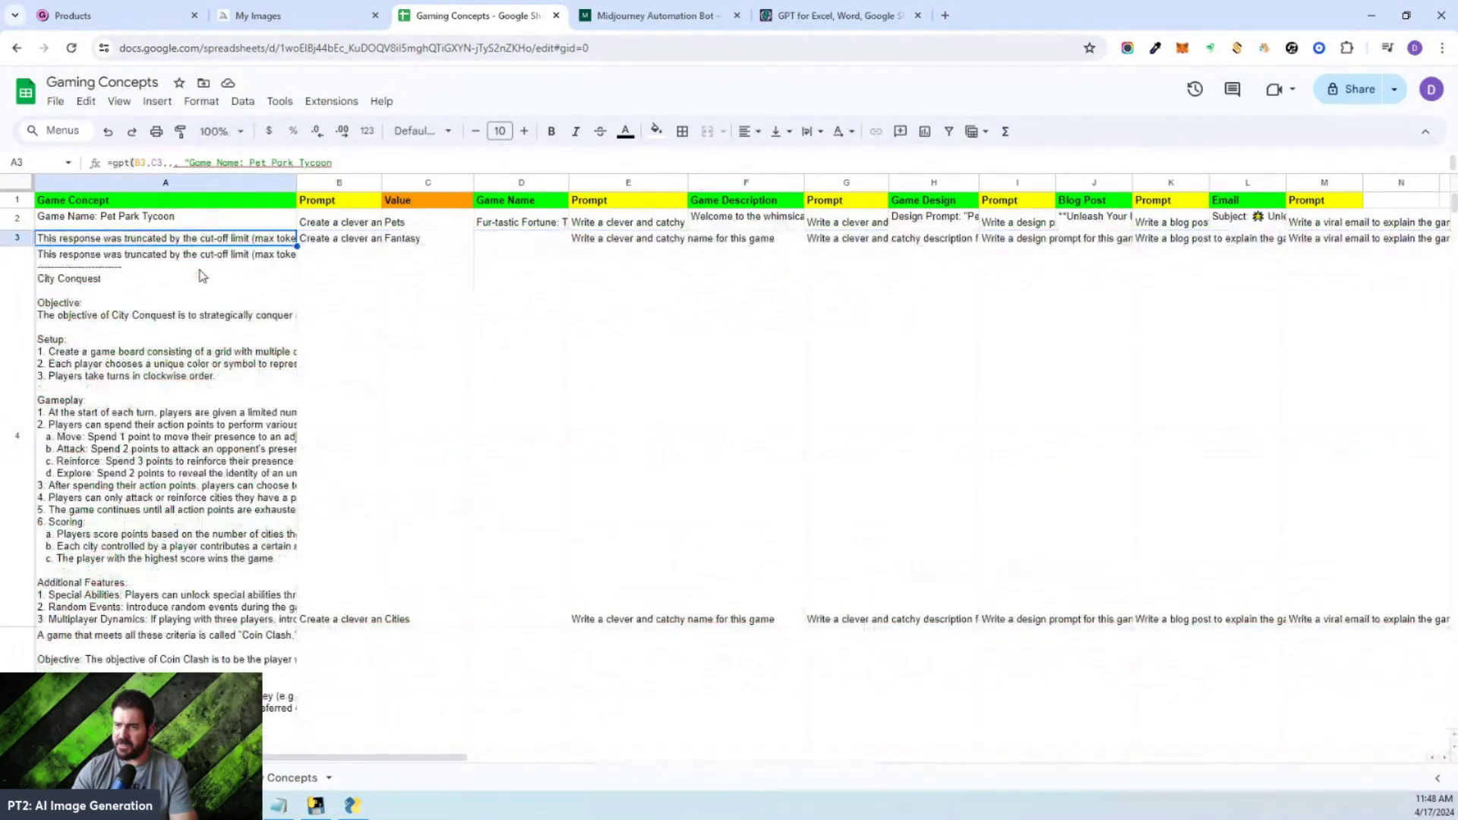
click(66, 313)
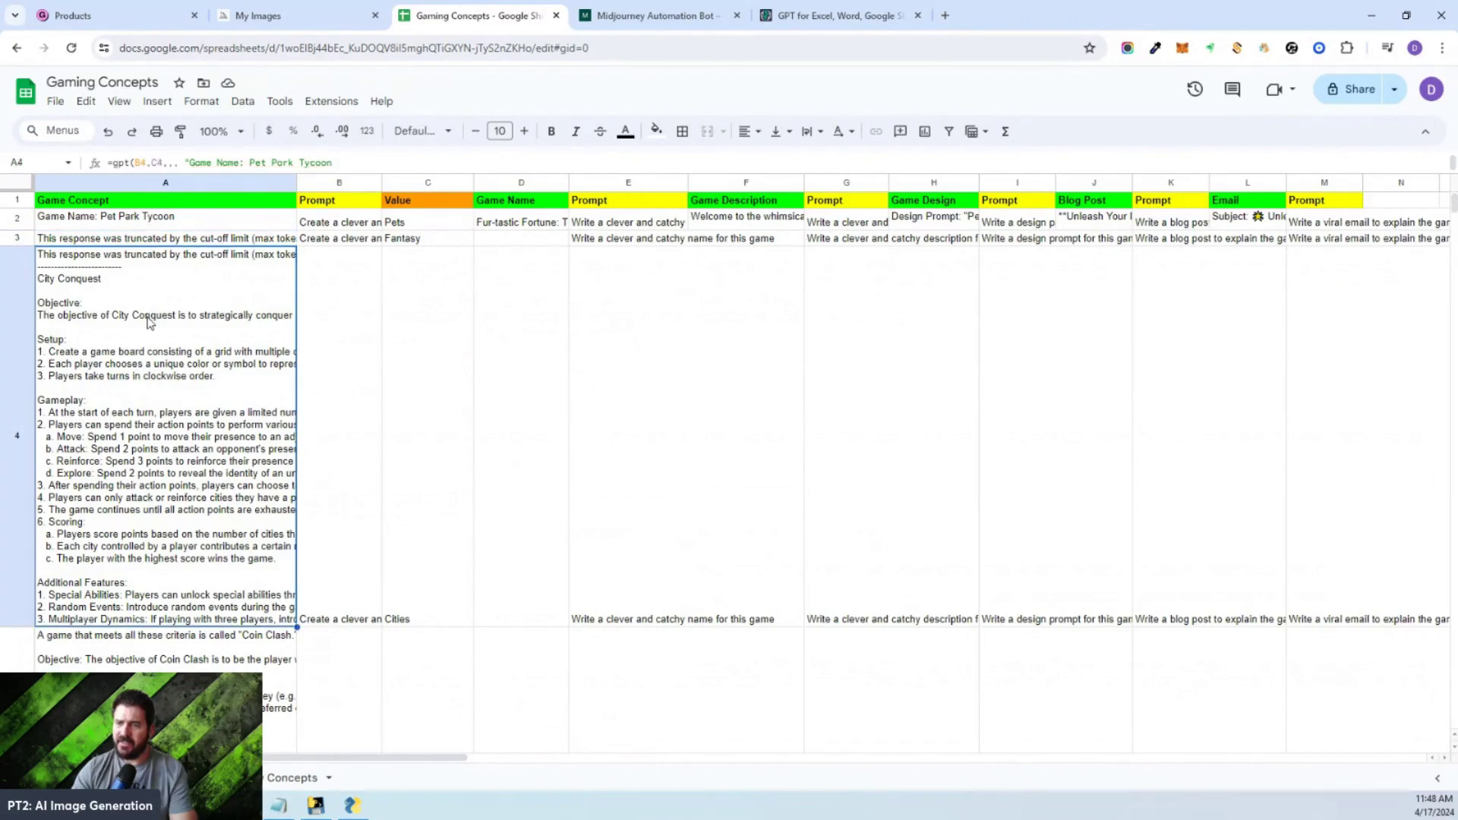
- Resize rows 3 to 6 to a specified height of 21 pixels
click(21, 235)
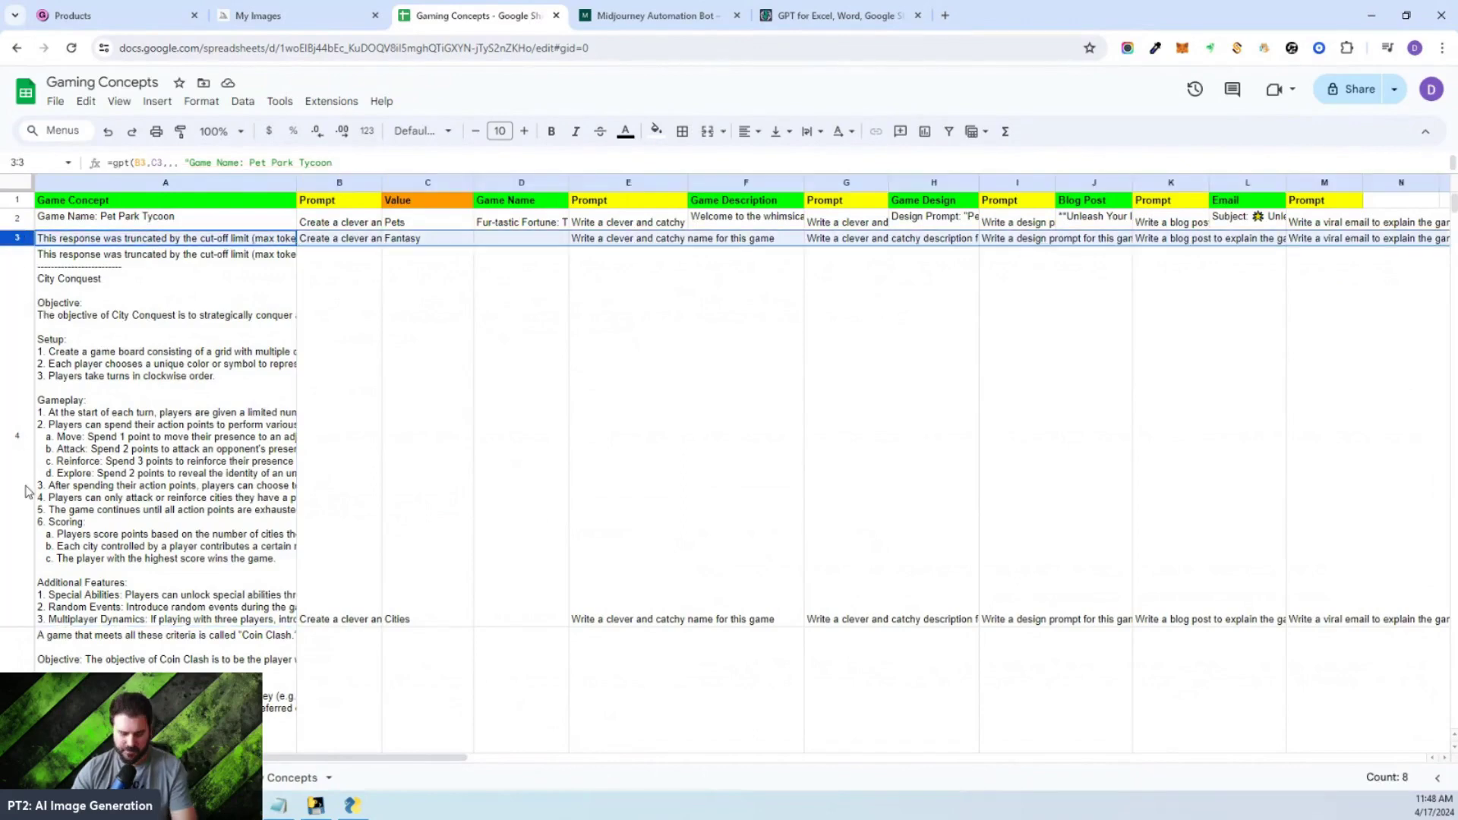
scroll(26, 365, down, 10)
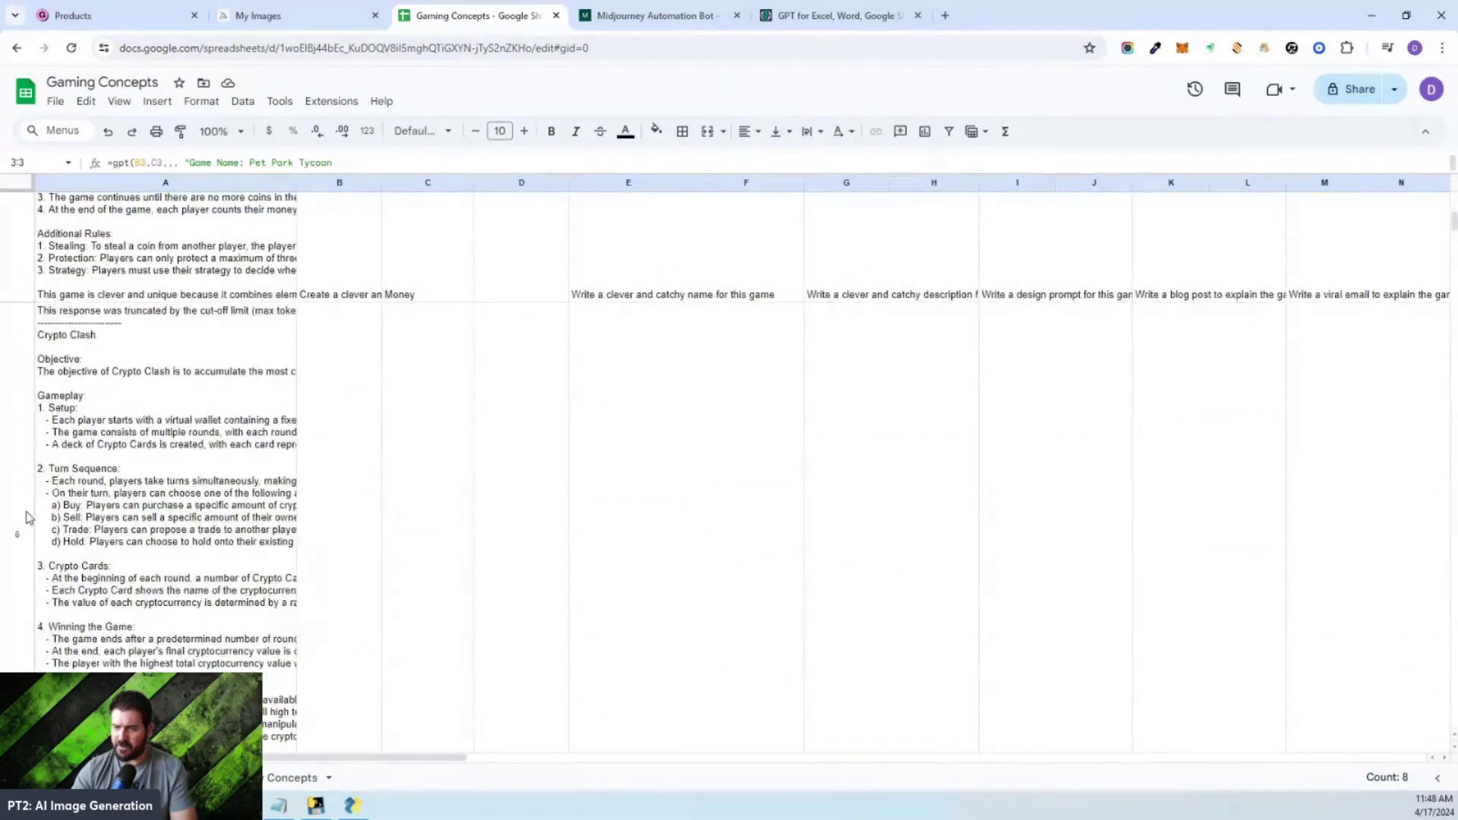
shift+click(23, 515)
scroll(17, 441, up, 10)
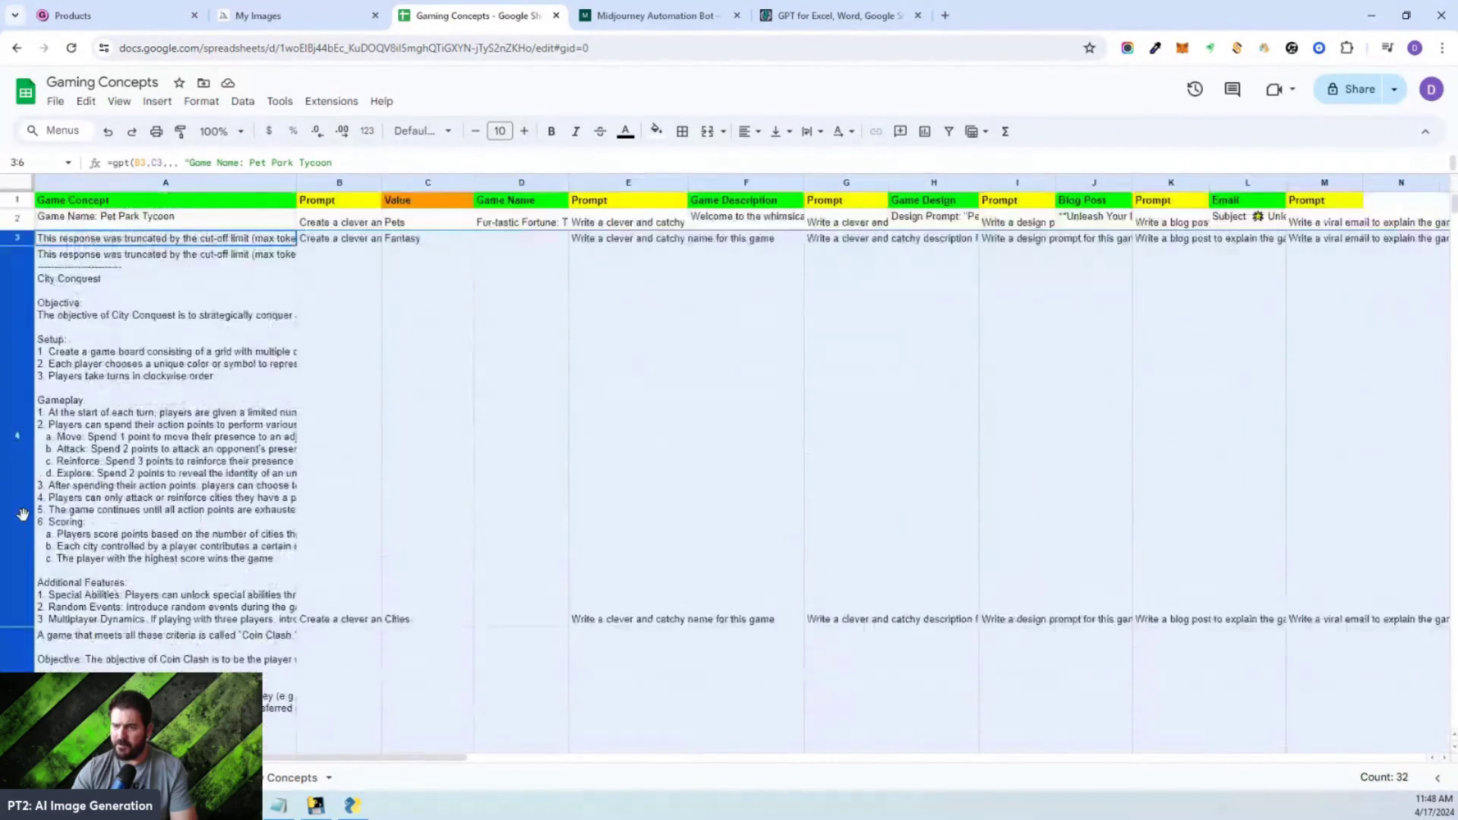
right_click(13, 362)
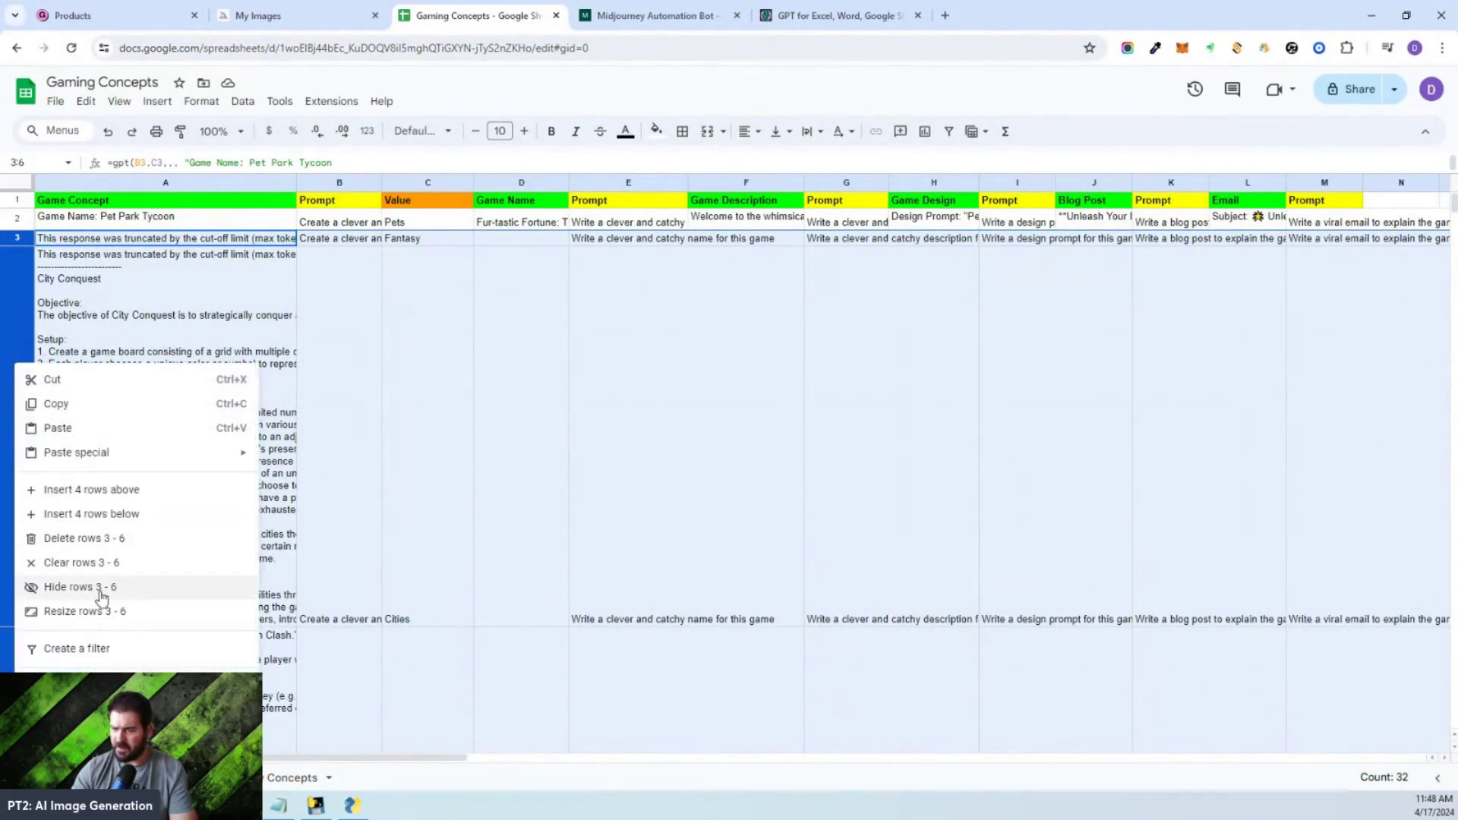
click(85, 621)
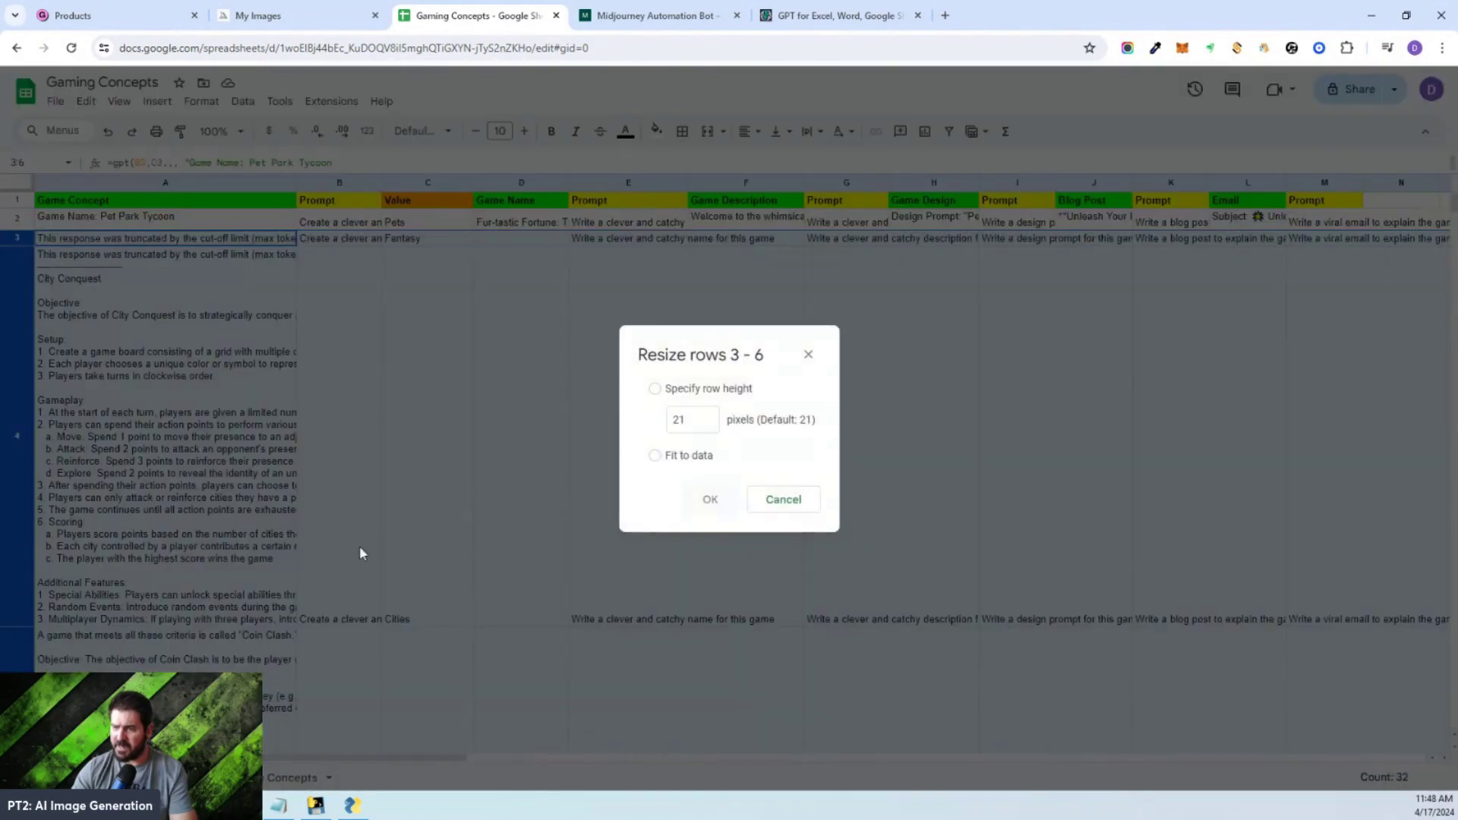
click(655, 388)
click(710, 499)
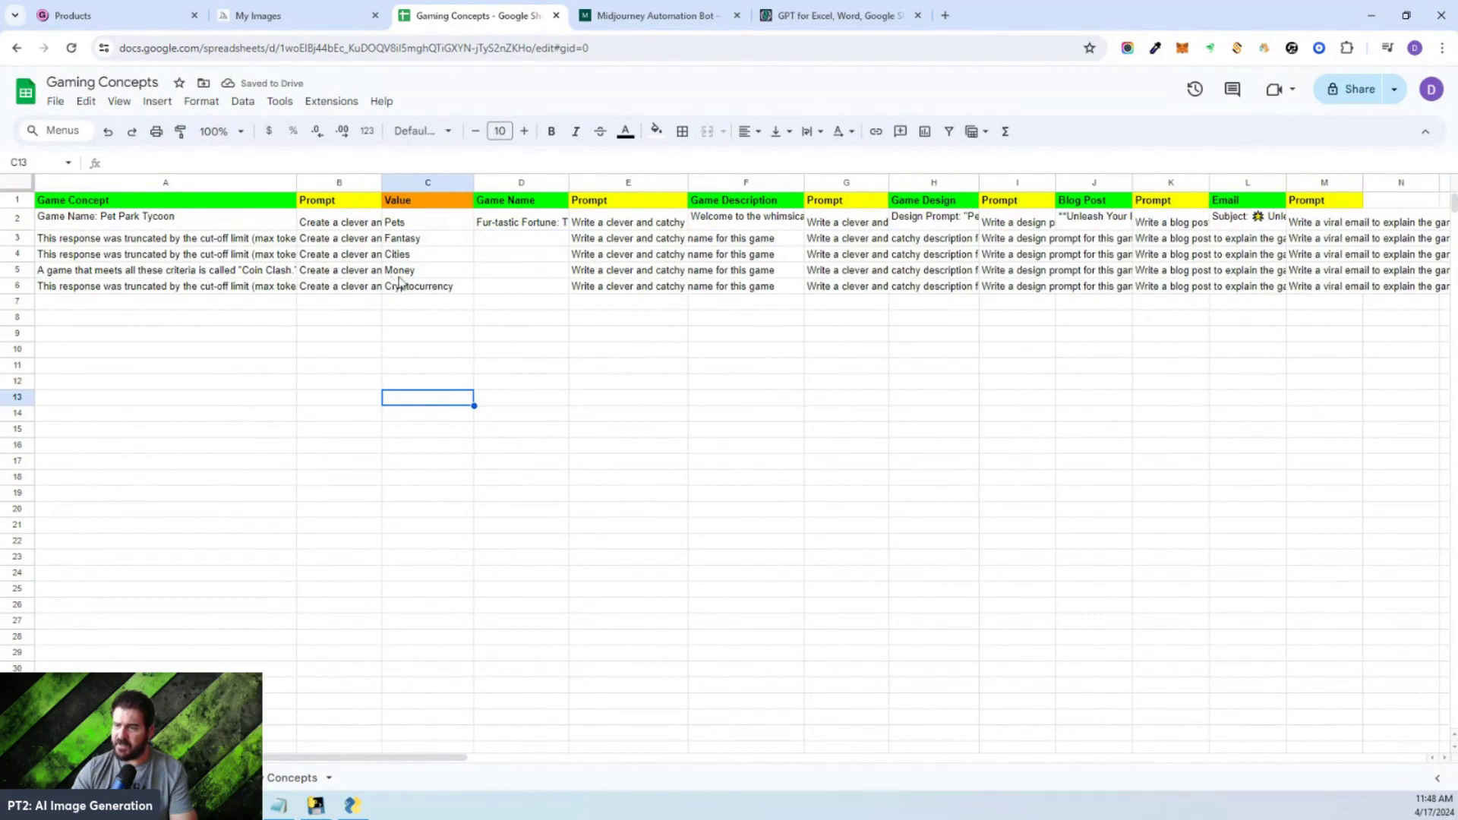
- Inspect the Game Concept formulas in A4 and A5, leaving both unedited
click(142, 259)
triple_click(142, 256)
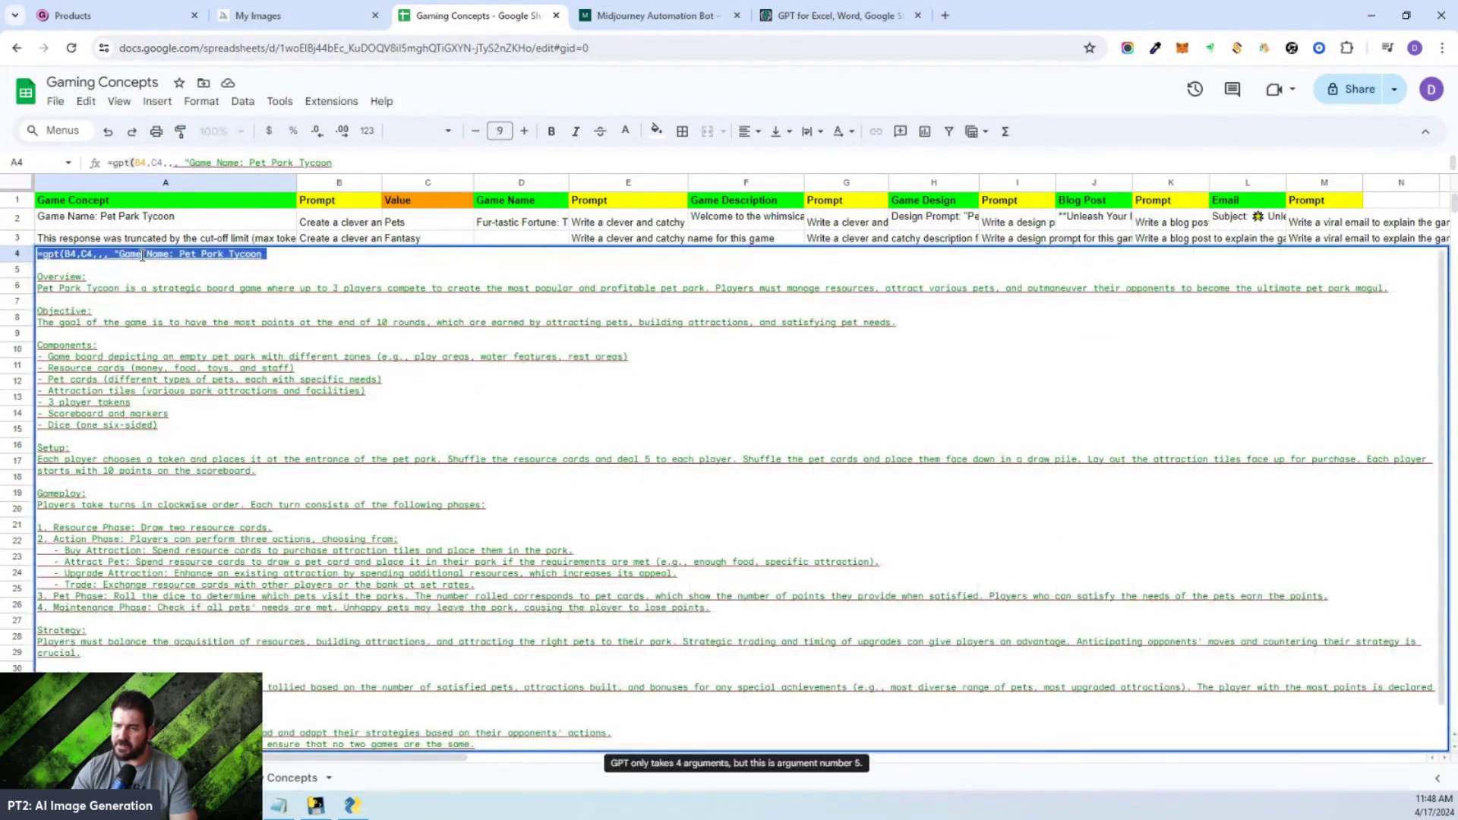
key(Escape)
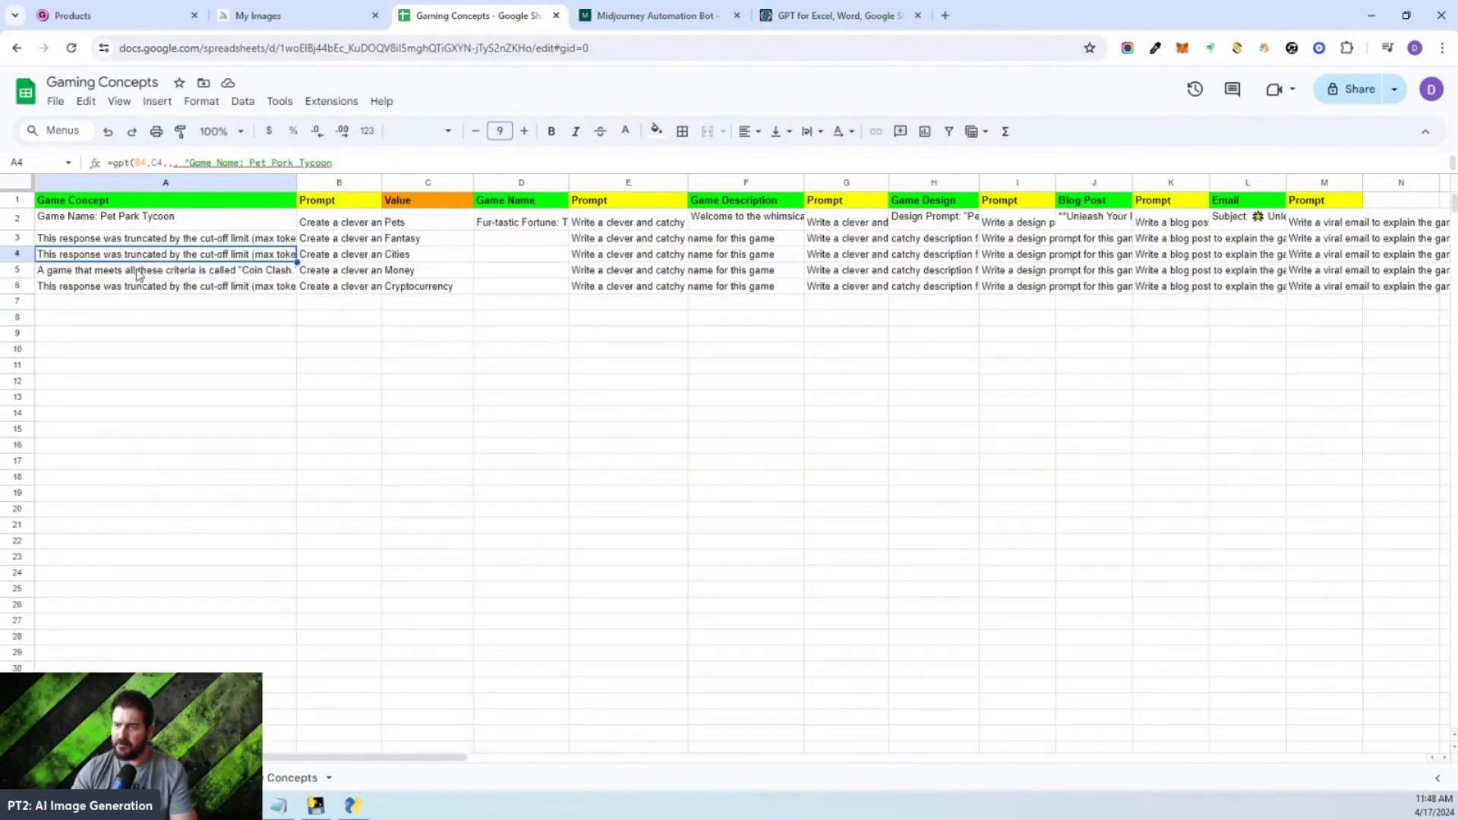
click(136, 271)
double_click(136, 271)
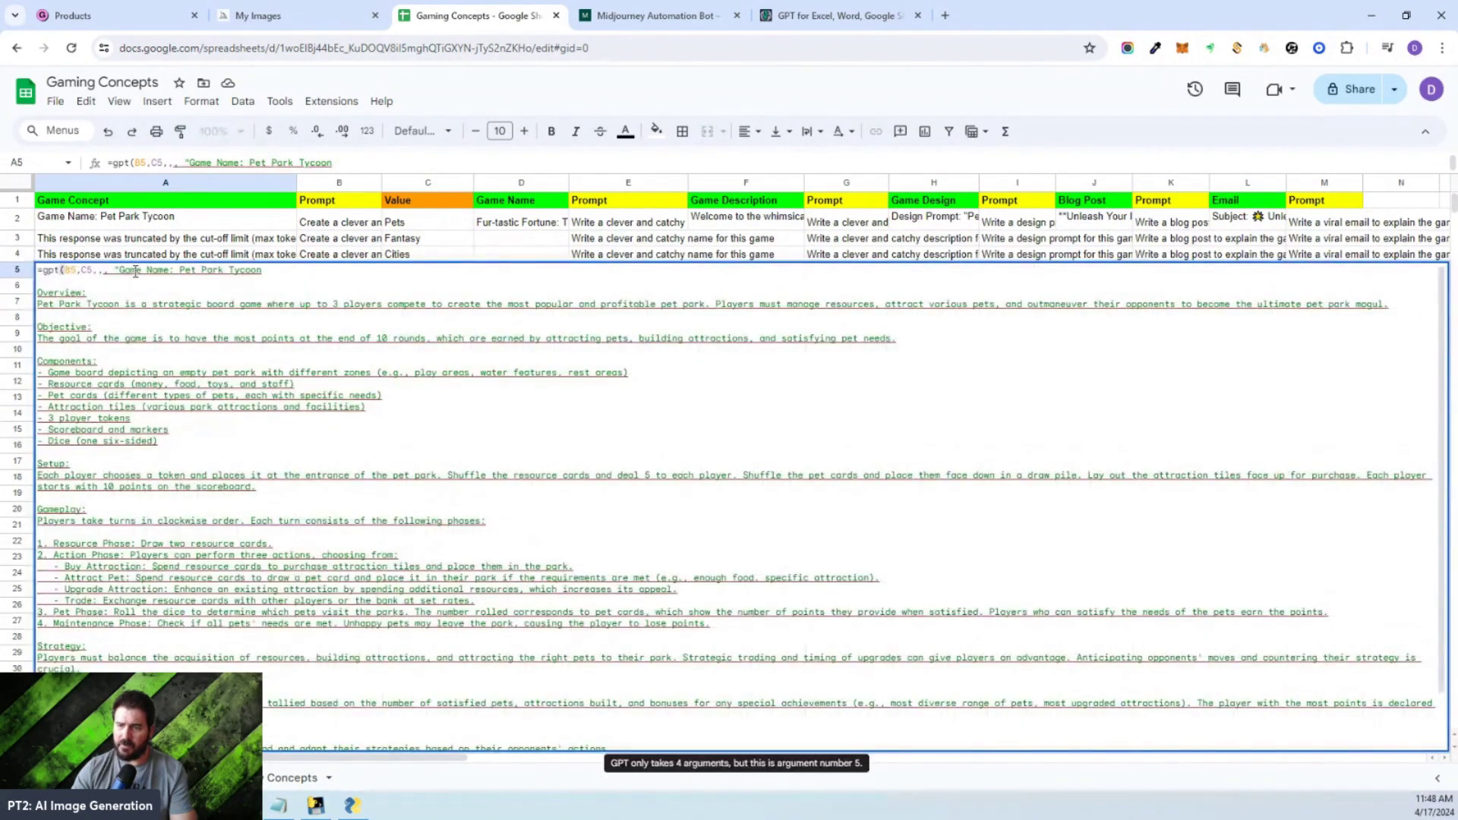
key(Escape)
click(149, 433)
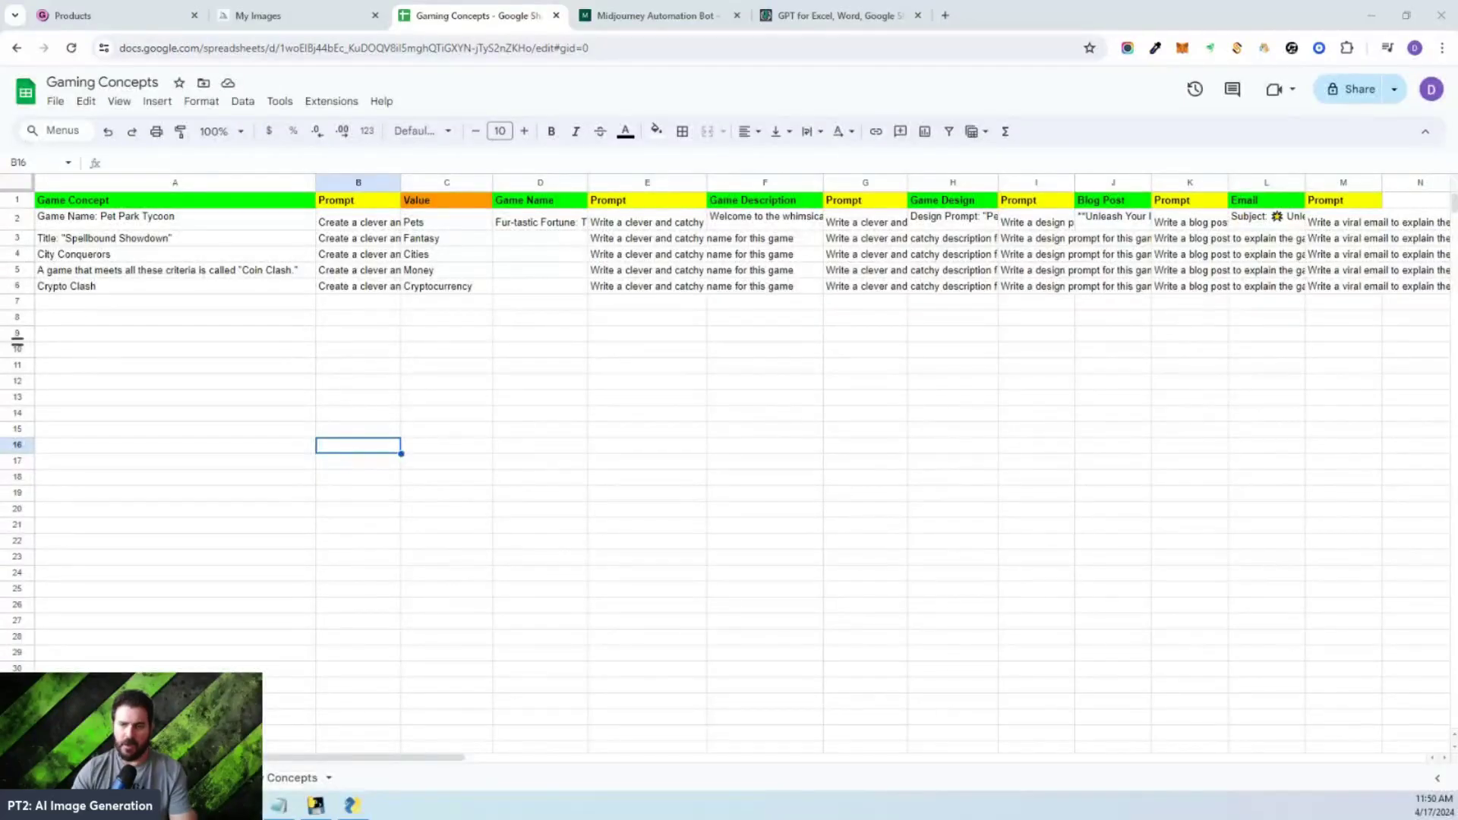
- Check the formula behind the Spellbound Showdown concept in A3 without changing it
click(313, 370)
click(228, 387)
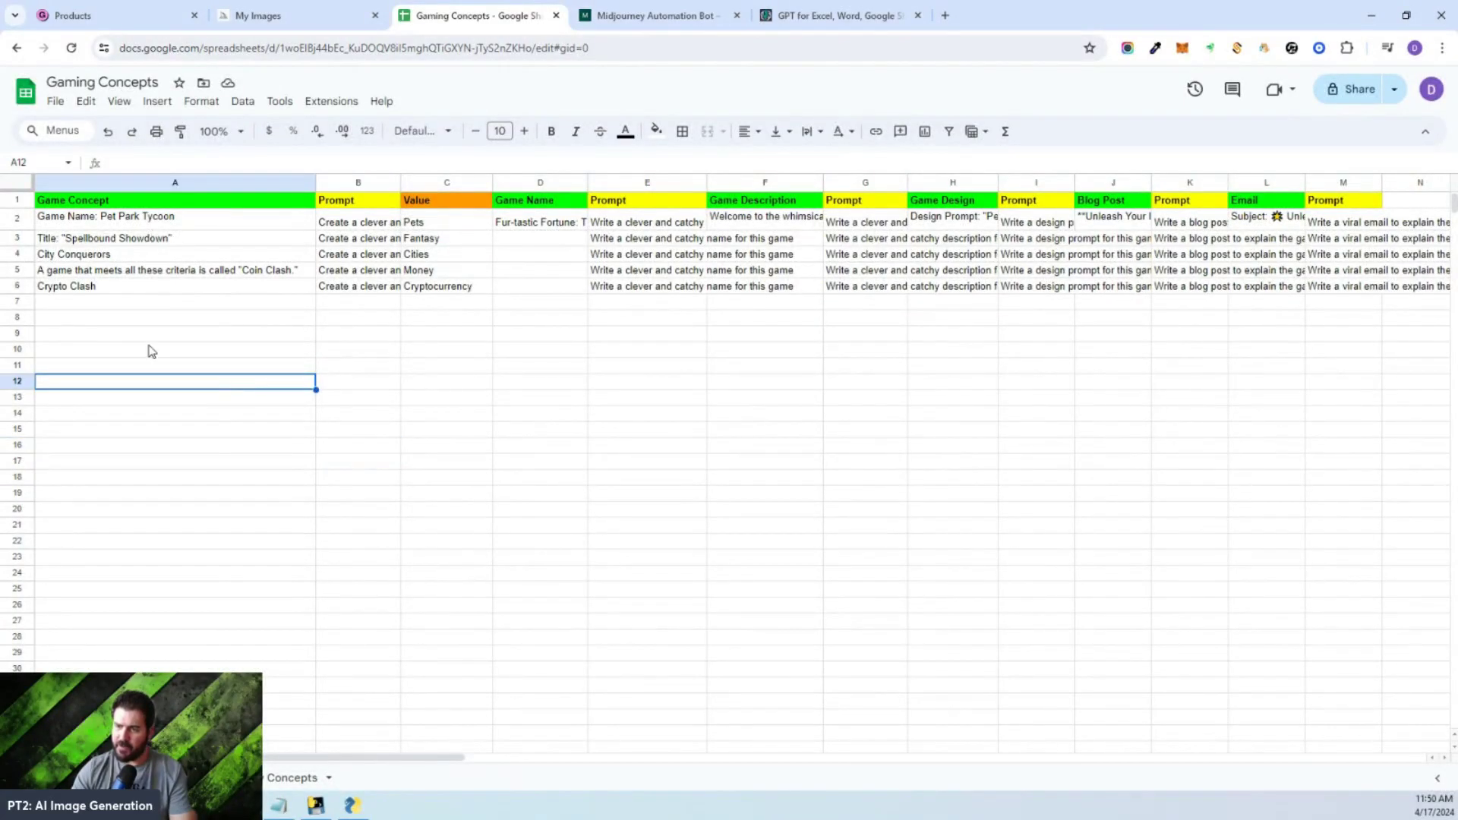
double_click(87, 240)
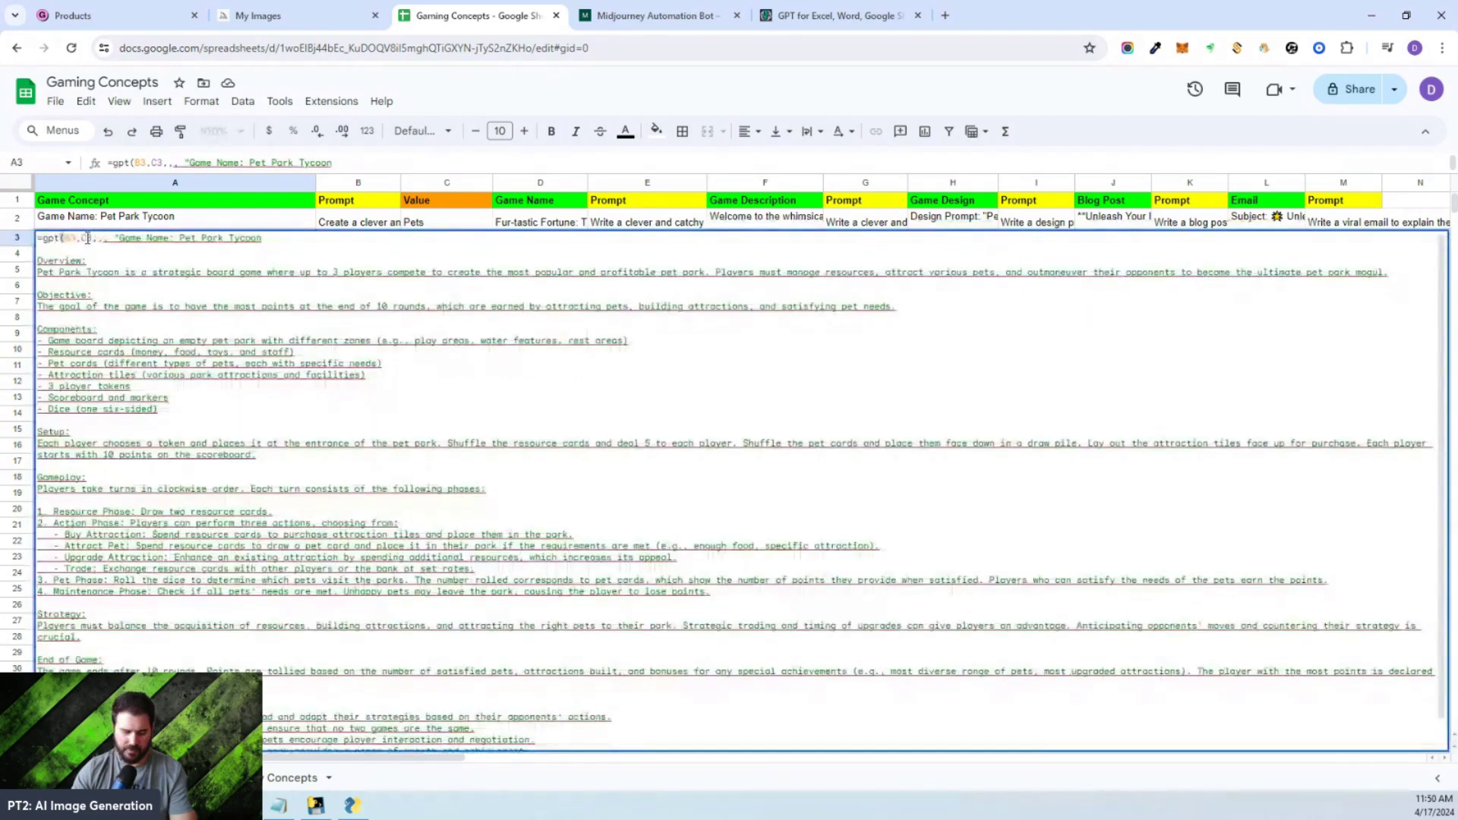
key(Escape)
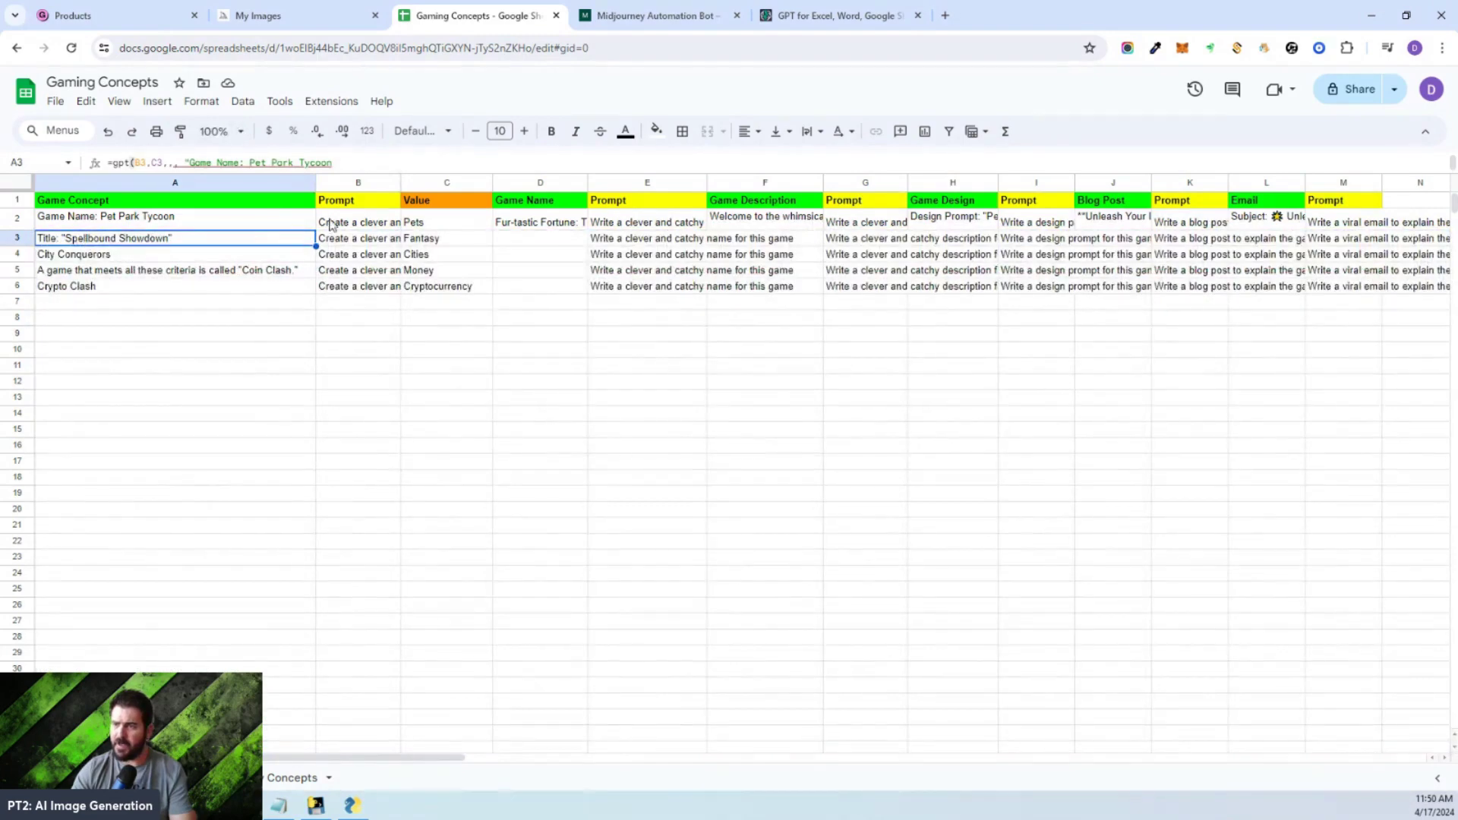
- Widen the Game Concept column and make row 3 taller to show more of the Fantasy game concept
click(319, 258)
drag(315, 184, 397, 184)
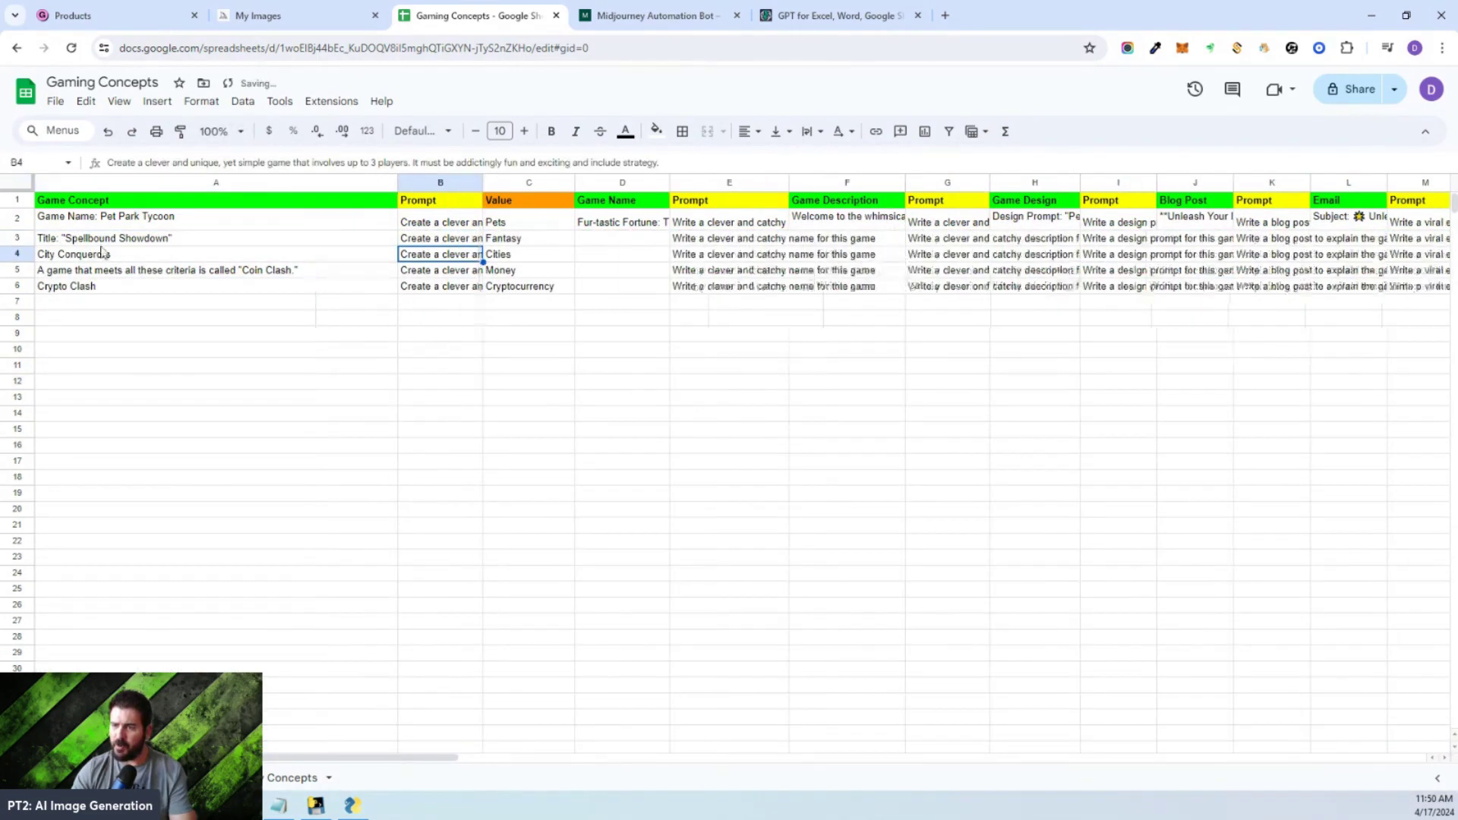
click(18, 240)
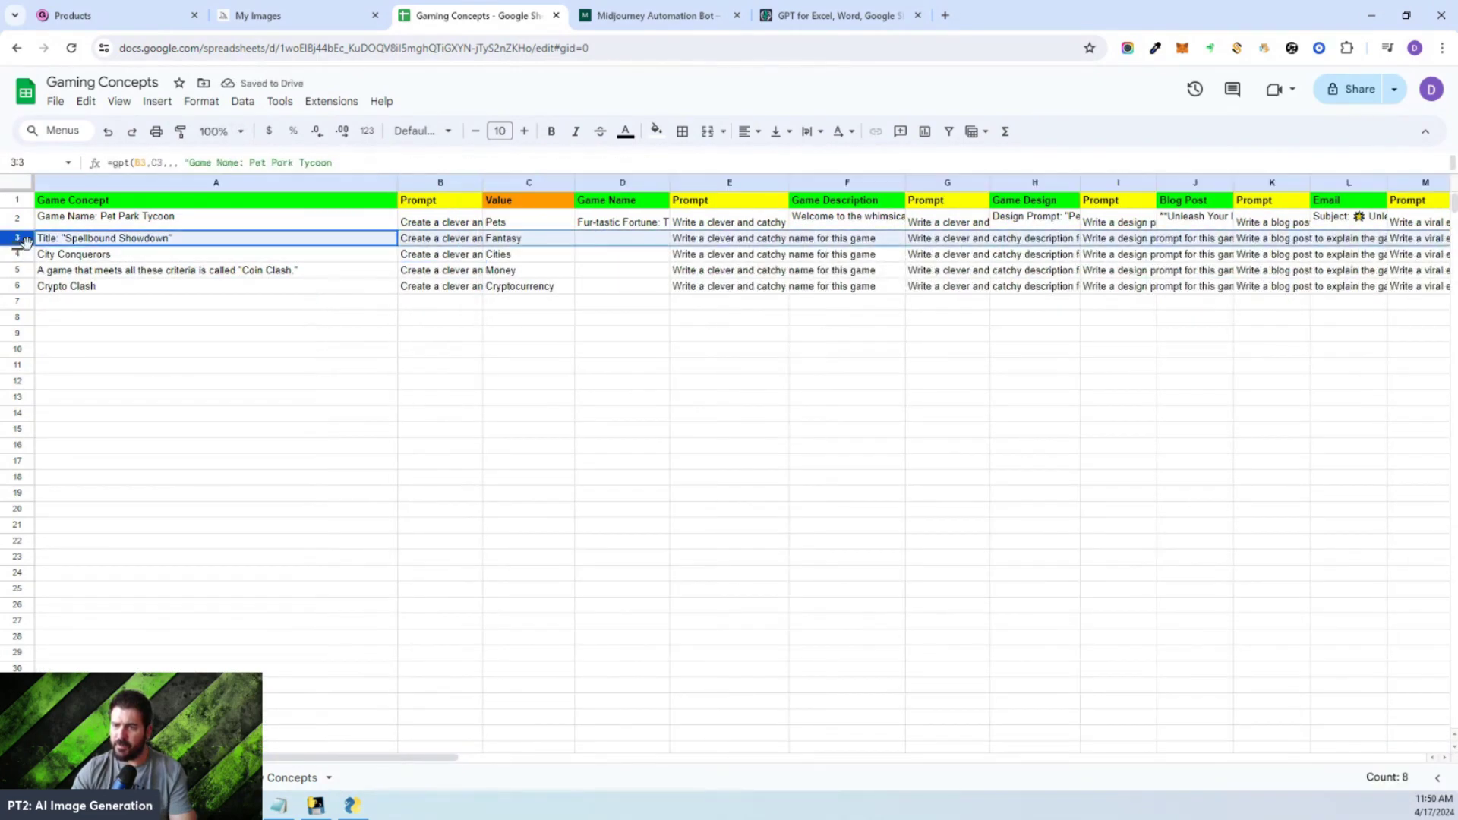
drag(23, 248, 38, 391)
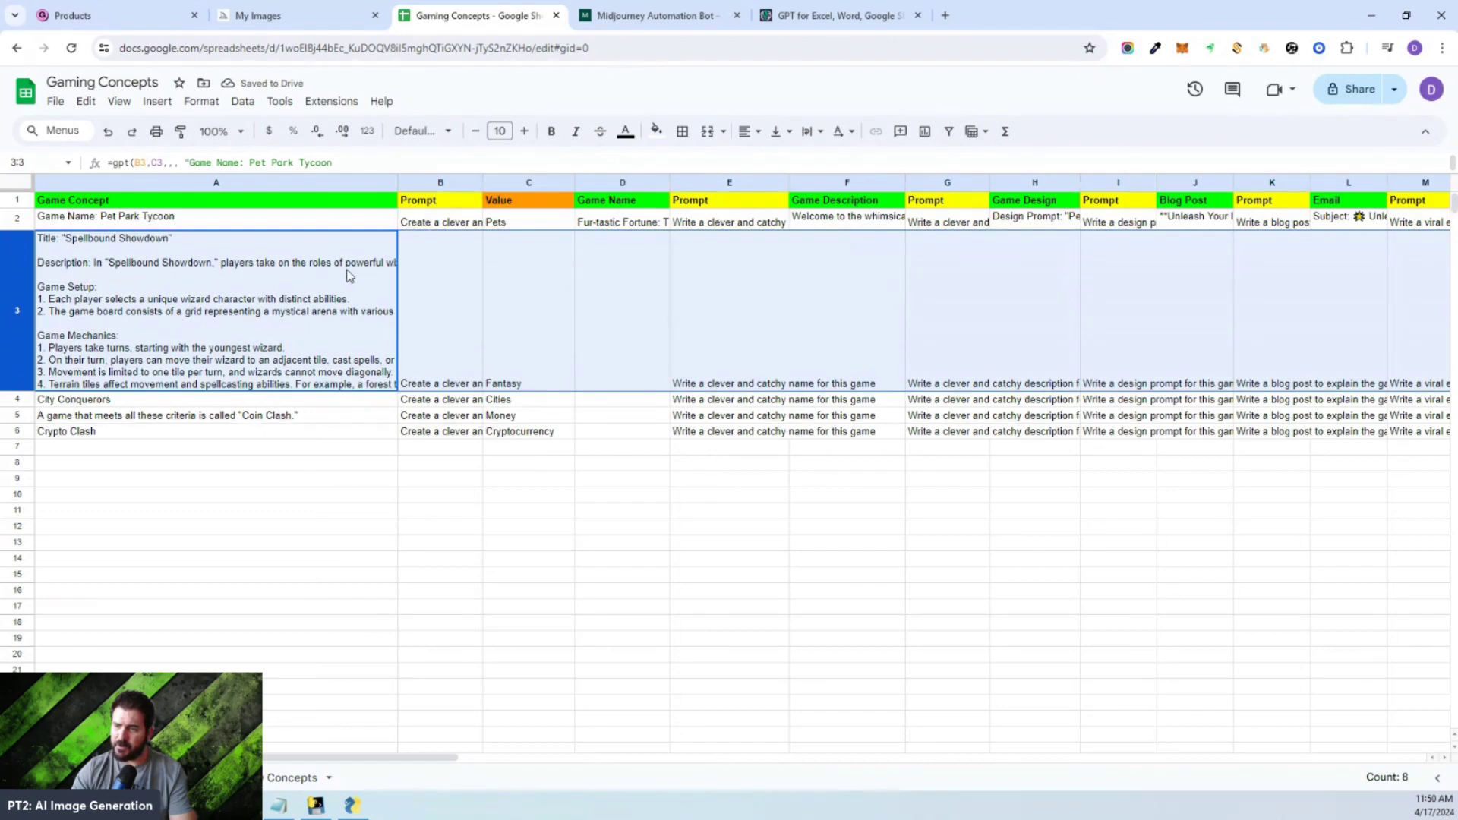
- Check the Game Concept formula in A3 without editing it and set row 3's height to 21 pixels
double_click(385, 276)
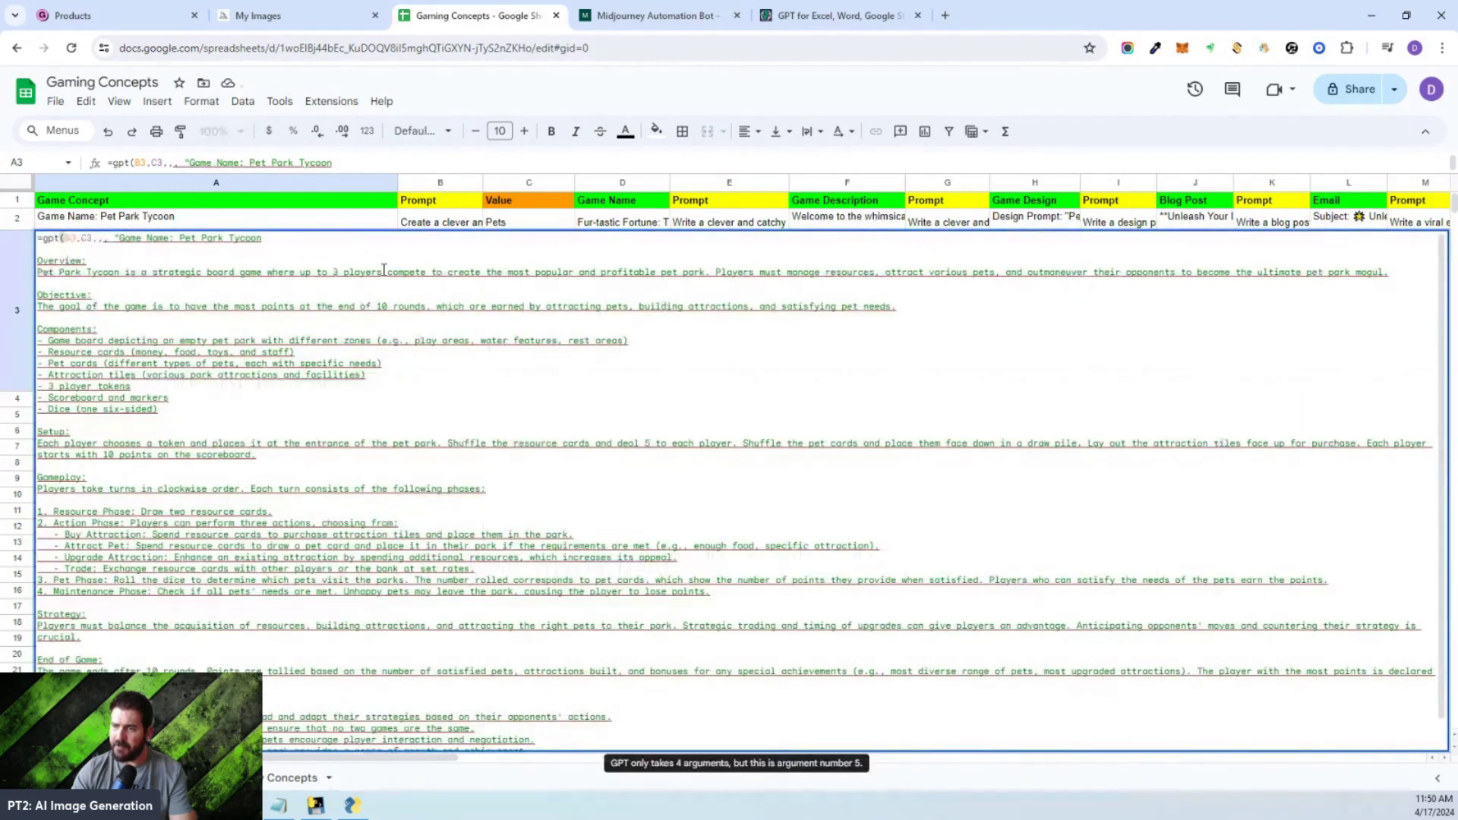
key(Escape)
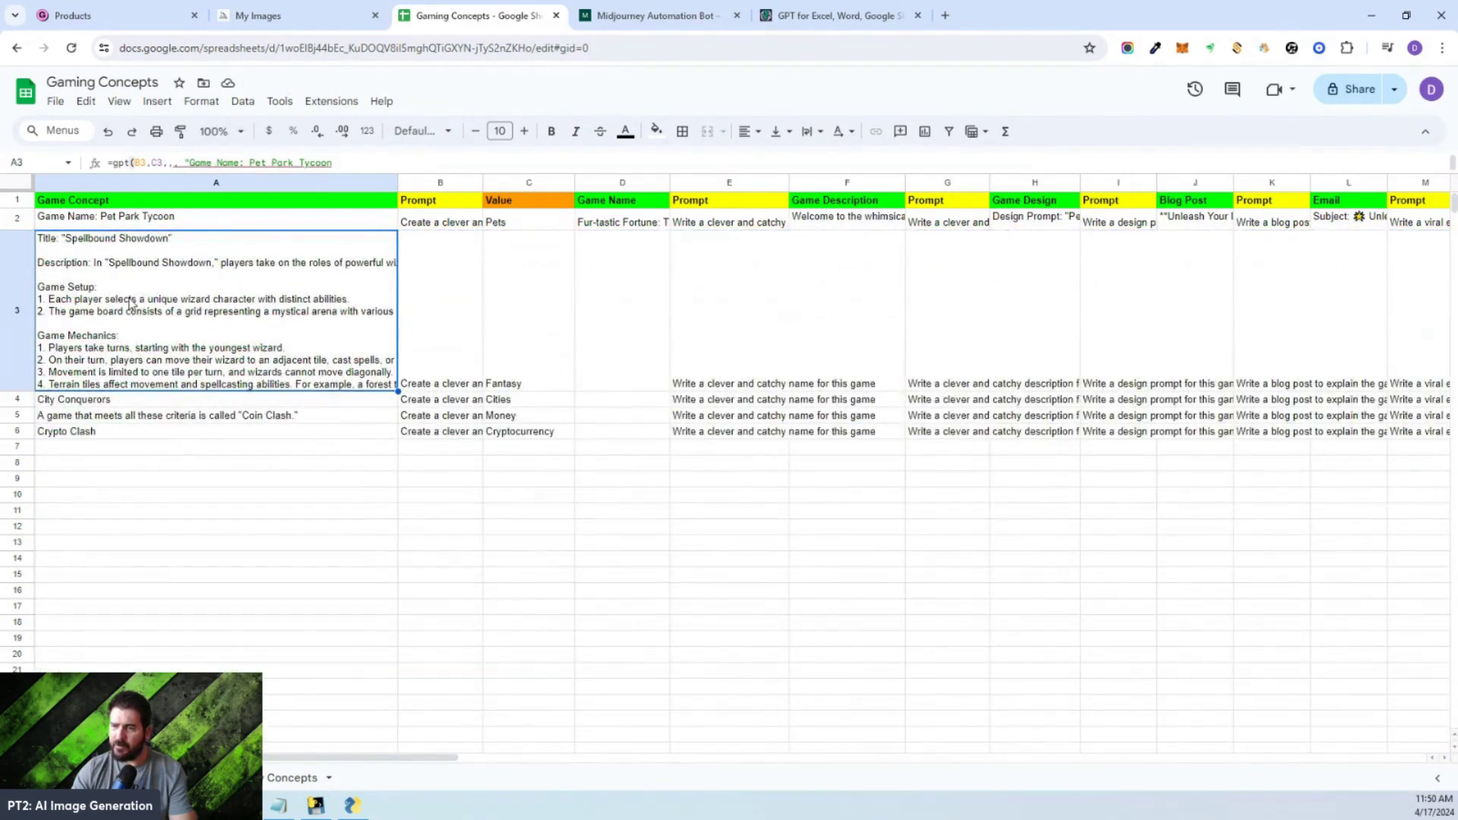
right_click(17, 299)
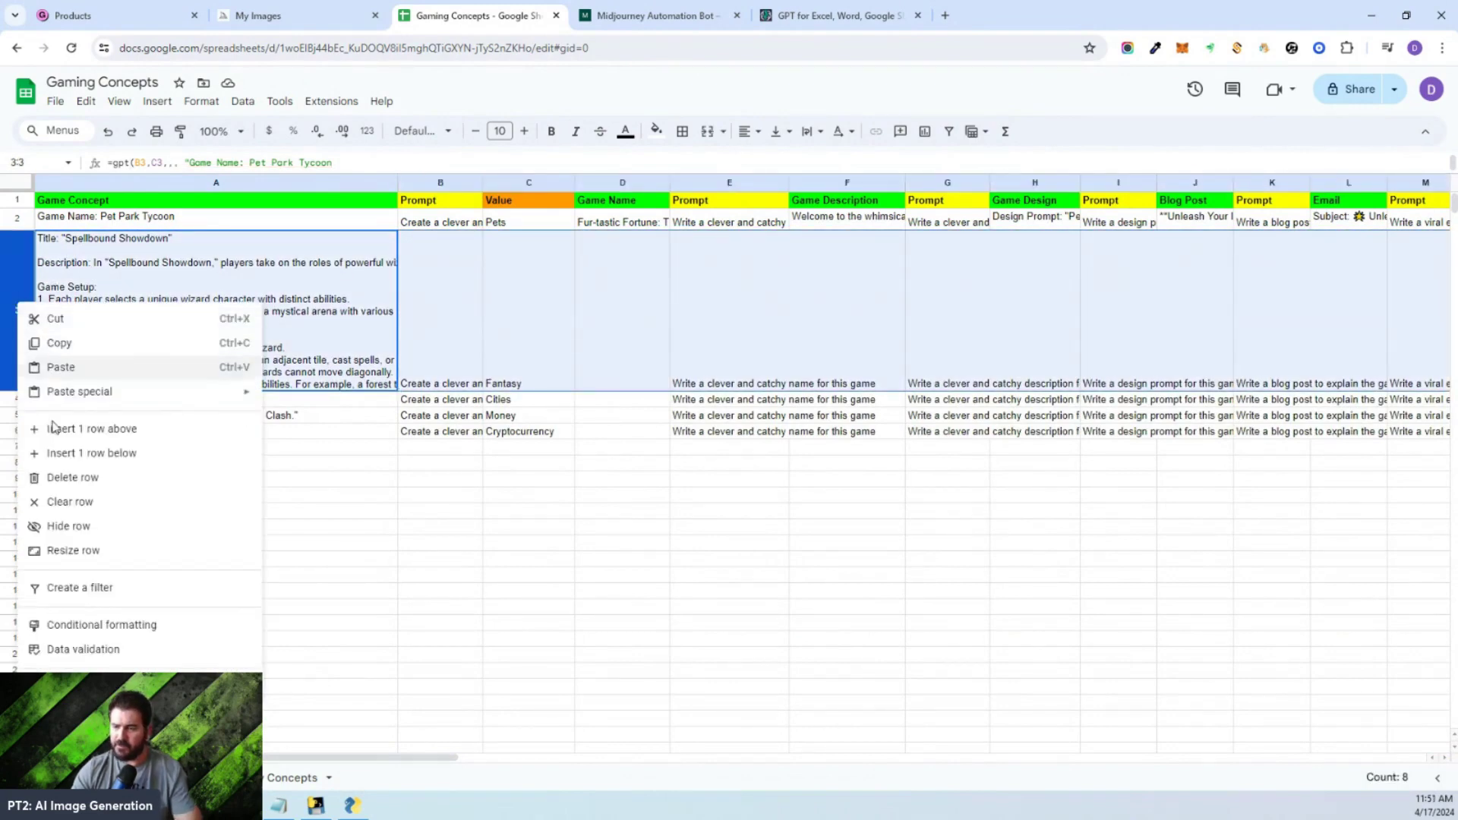
click(72, 552)
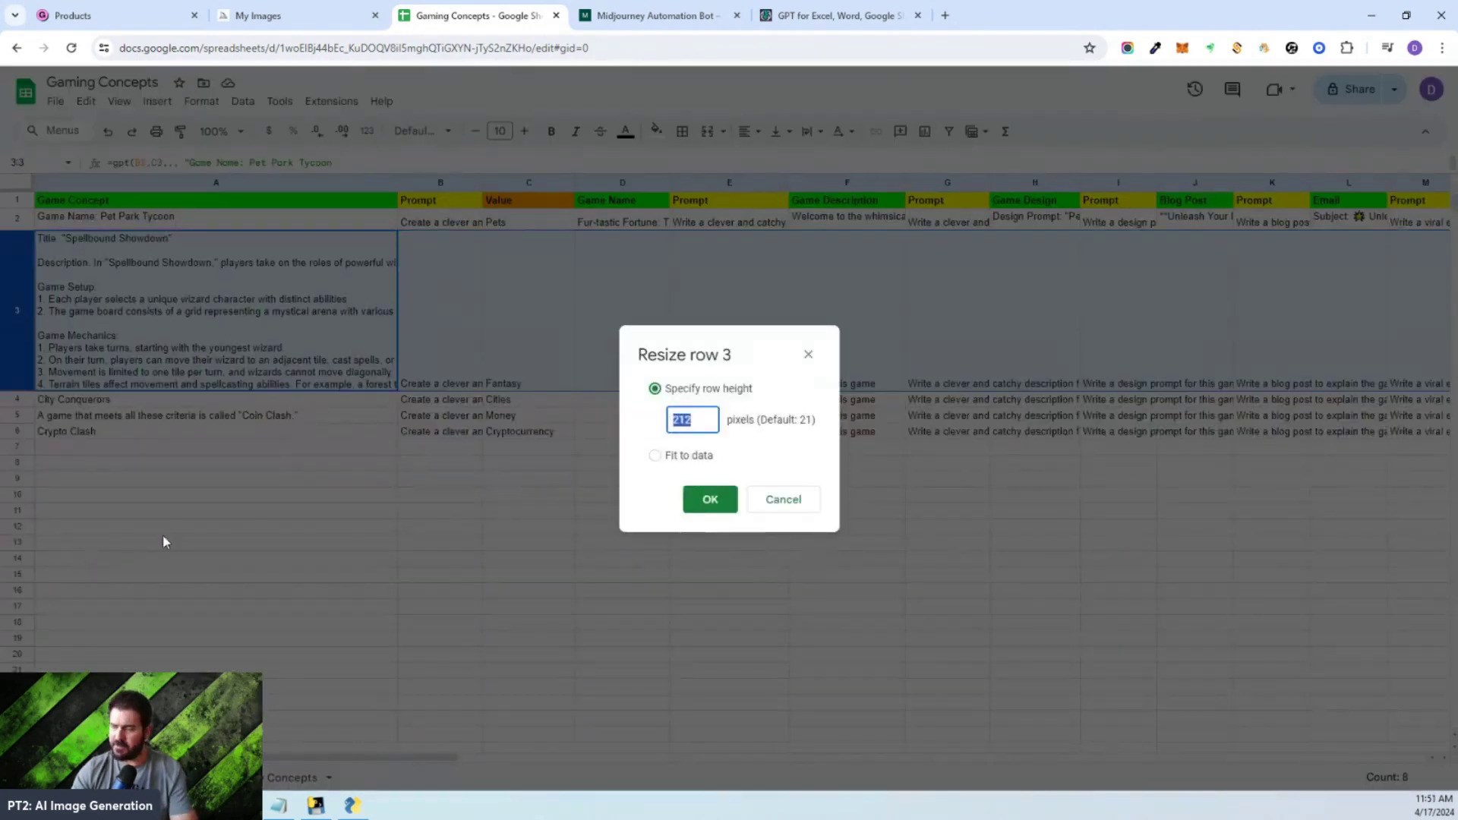
text(21)
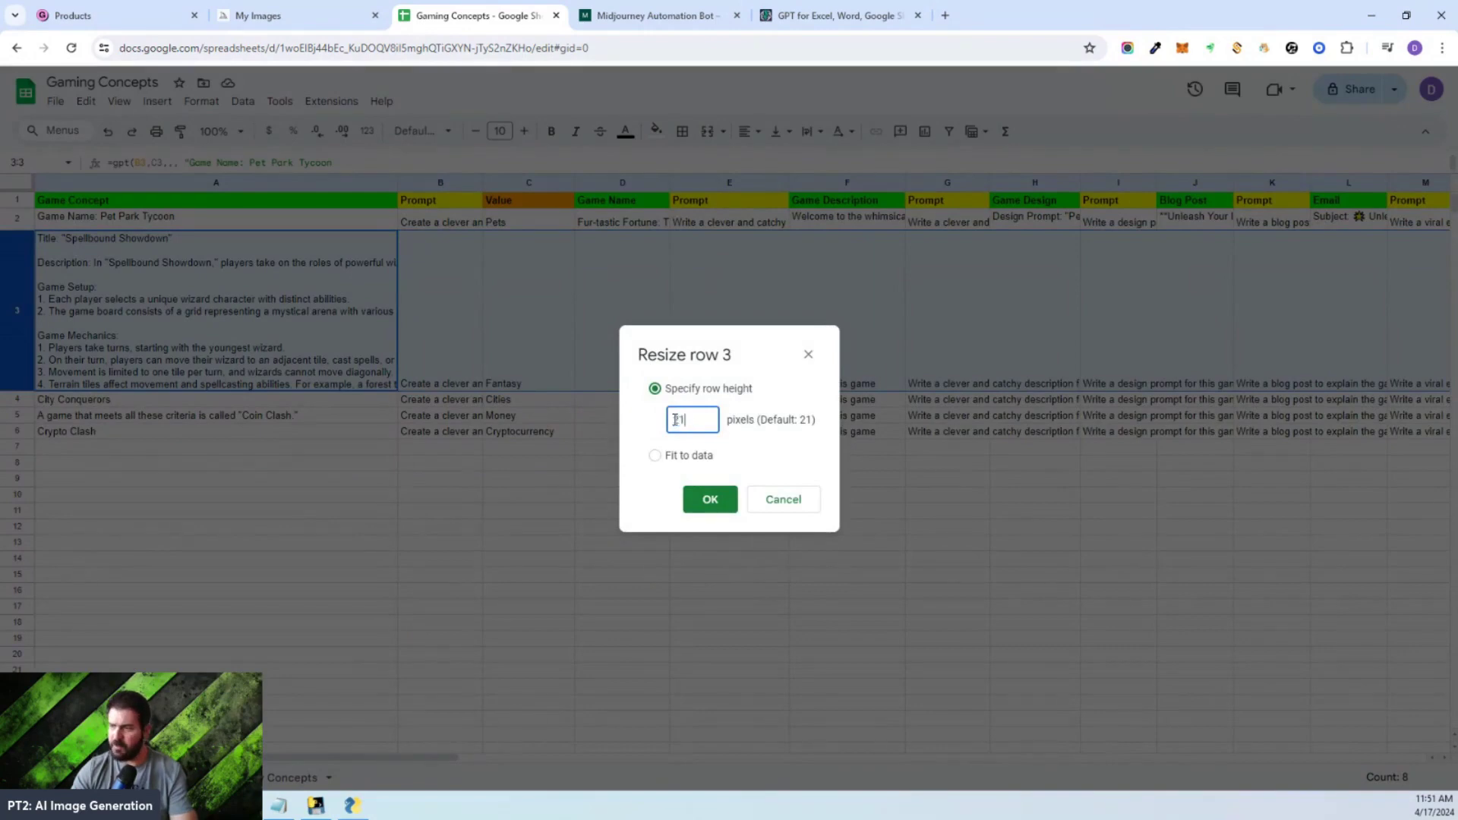
click(705, 506)
- Review the Game Concept entries in A4 to A6 and inspect the formula in A6, leaving it unedited
click(99, 254)
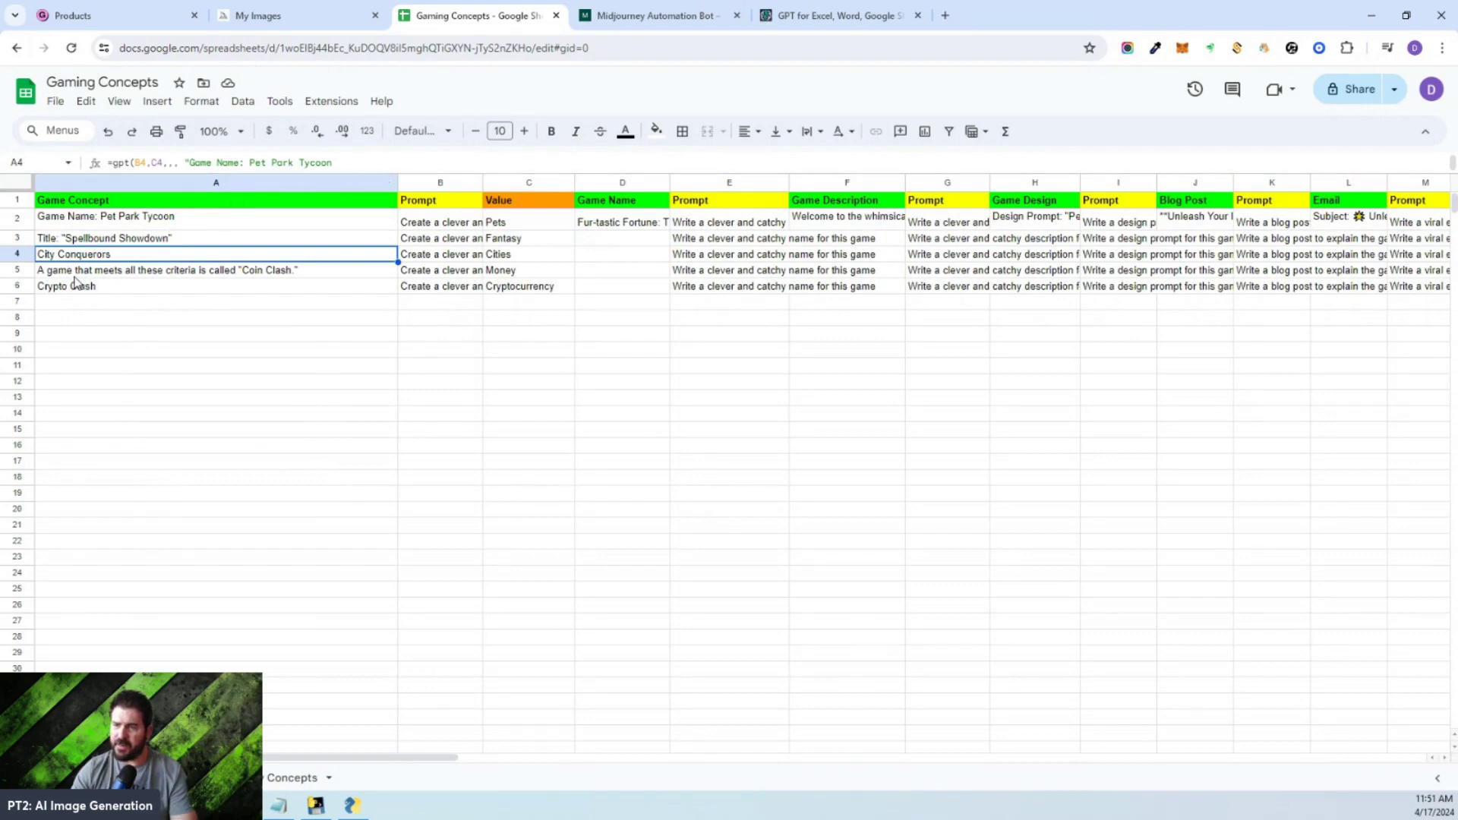
click(182, 272)
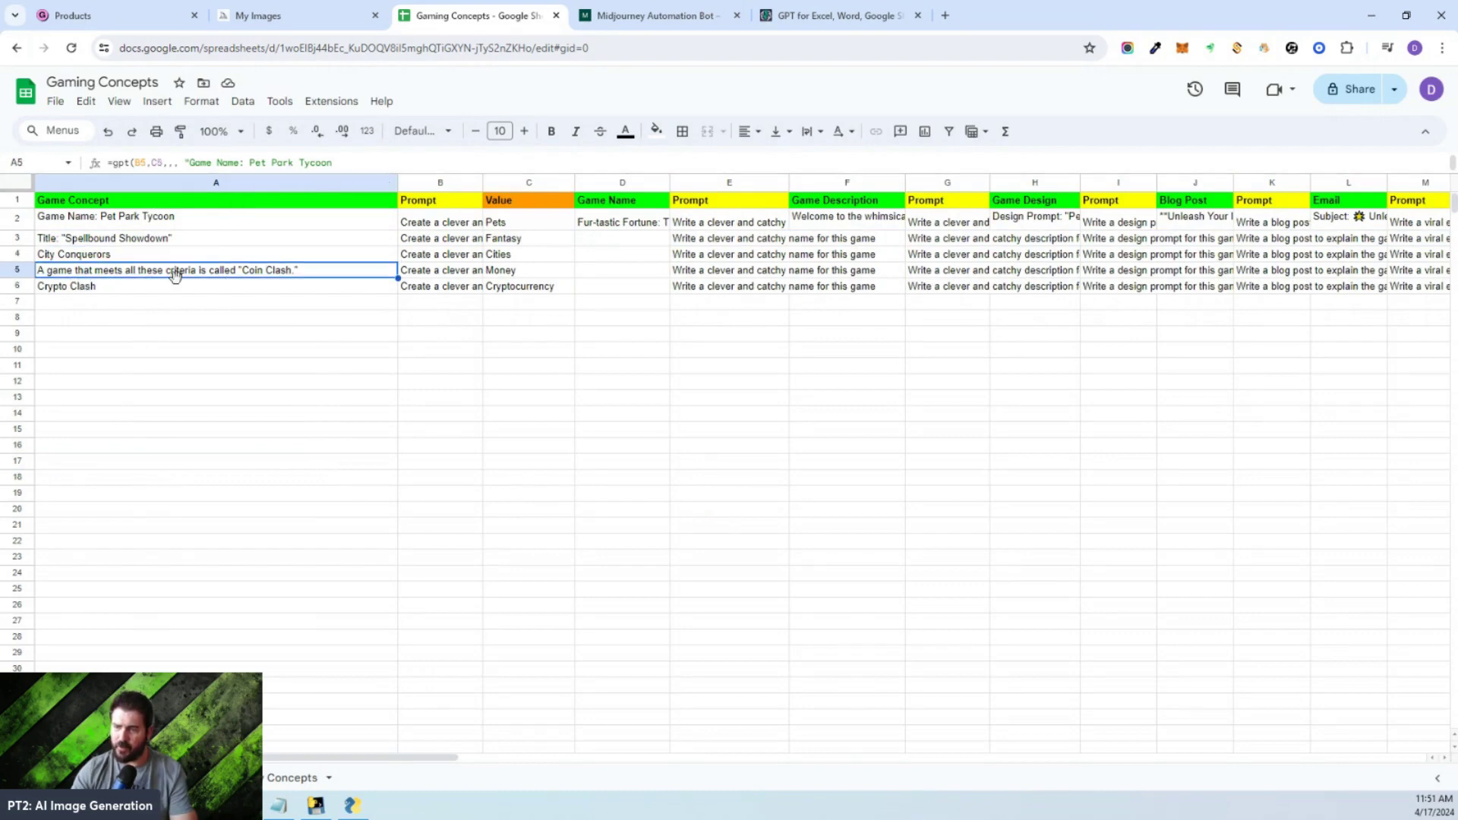
click(80, 292)
double_click(115, 289)
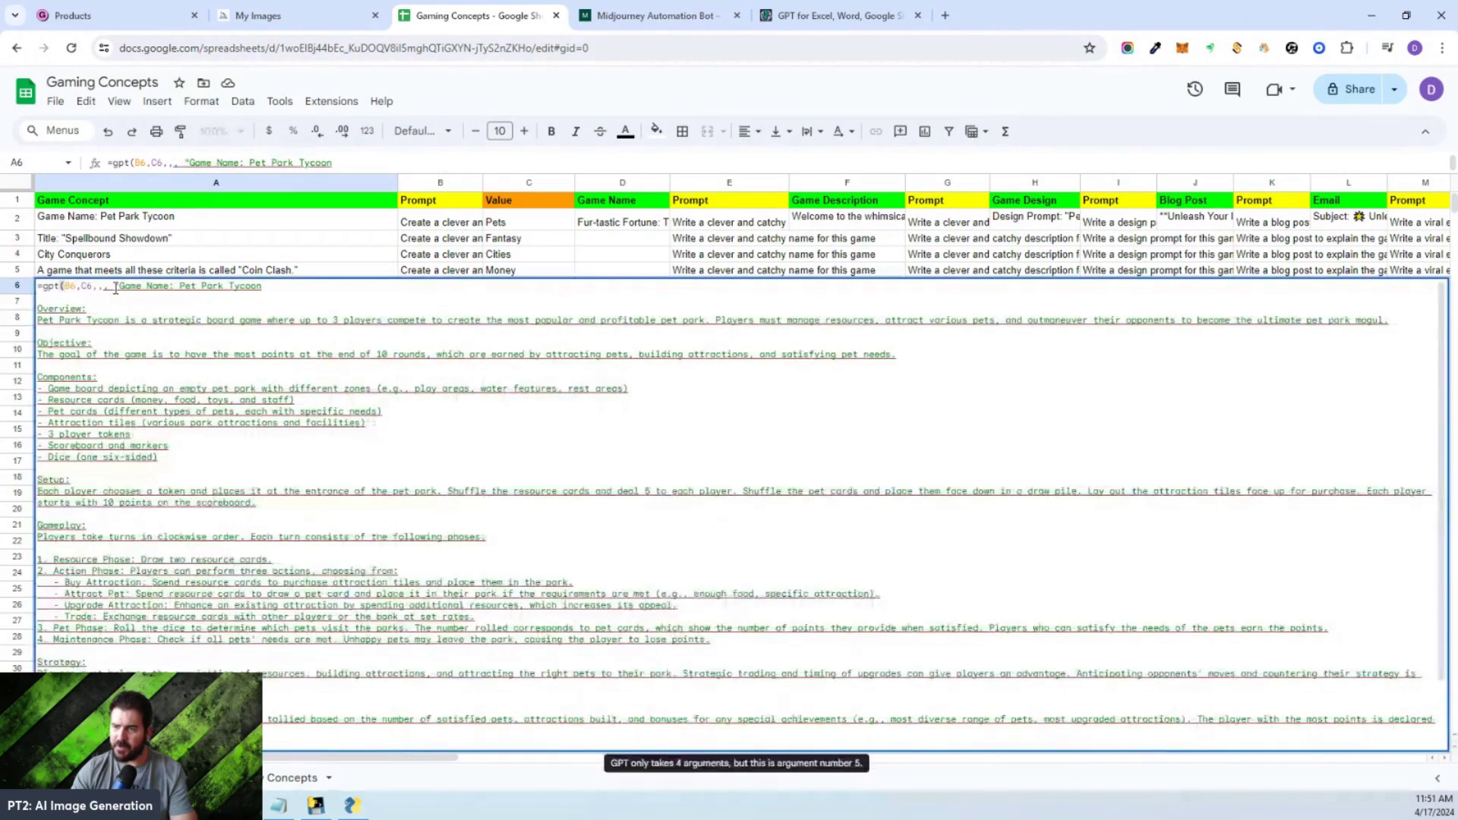
key(Escape)
click(215, 463)
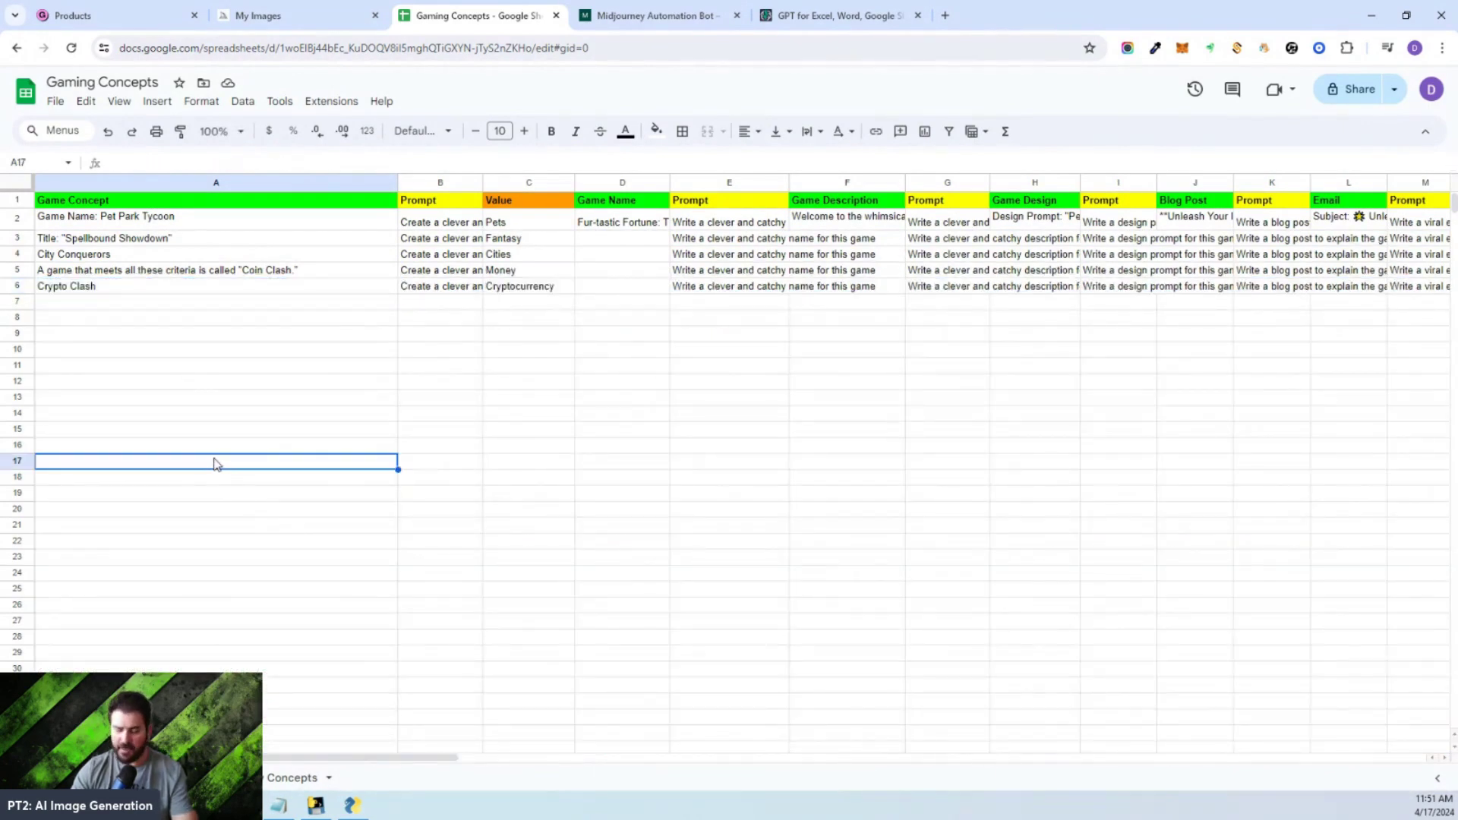
- Fill the Game Name formula from D2 down to D6 and widen column D moderately to show more of the names
click(658, 381)
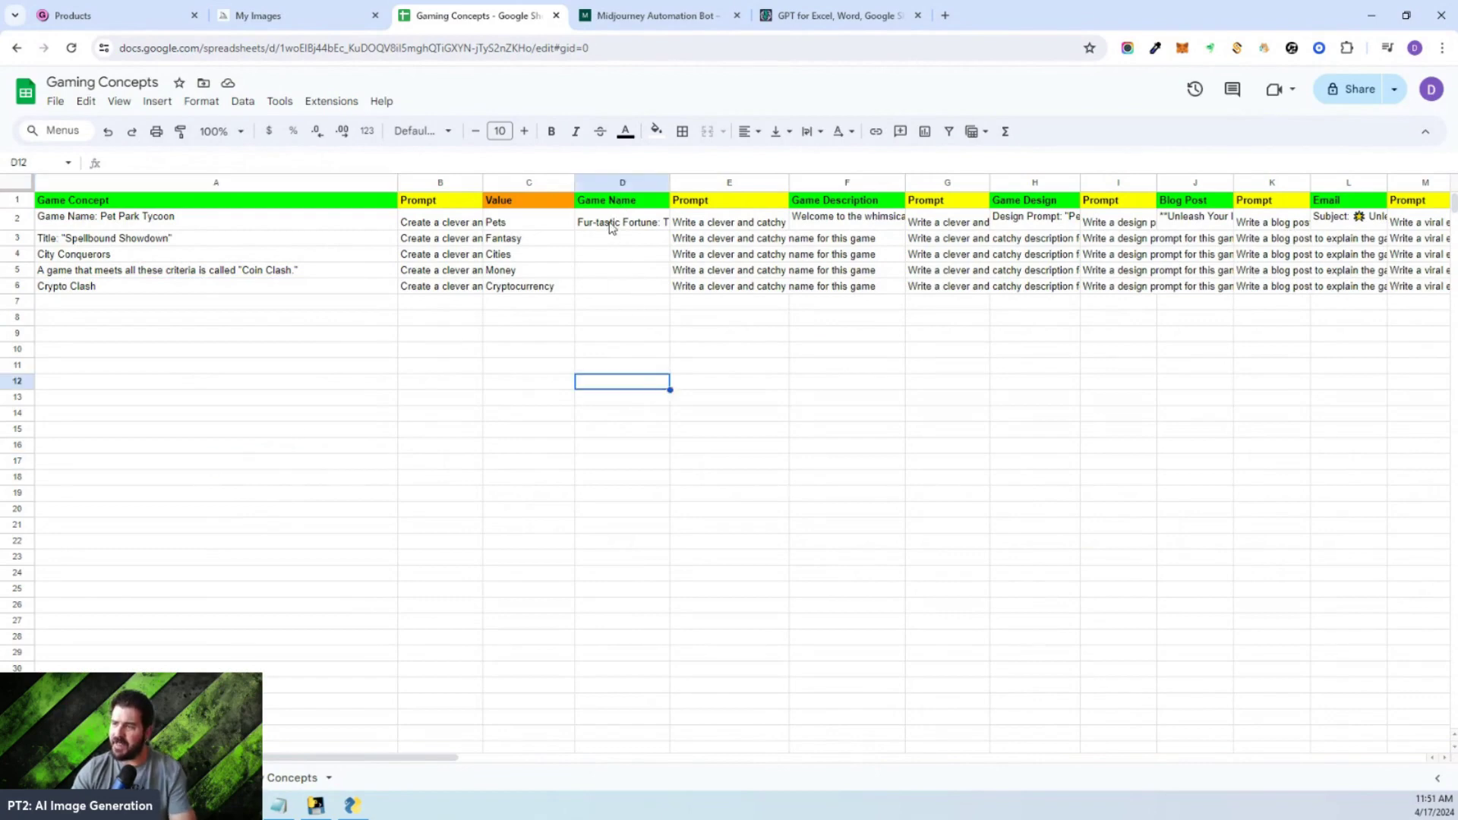
click(611, 228)
drag(669, 230, 662, 290)
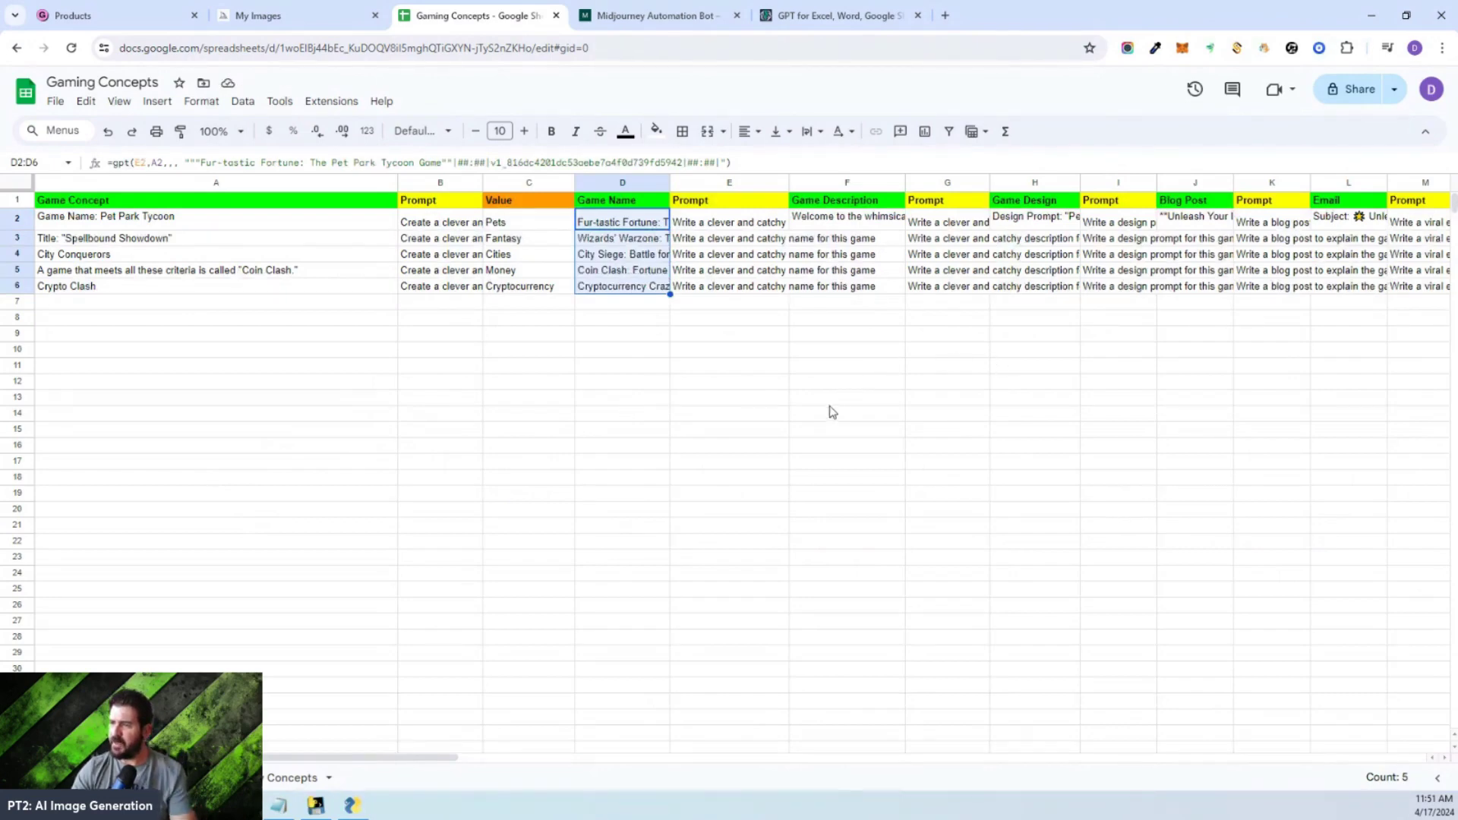
drag(673, 183, 839, 184)
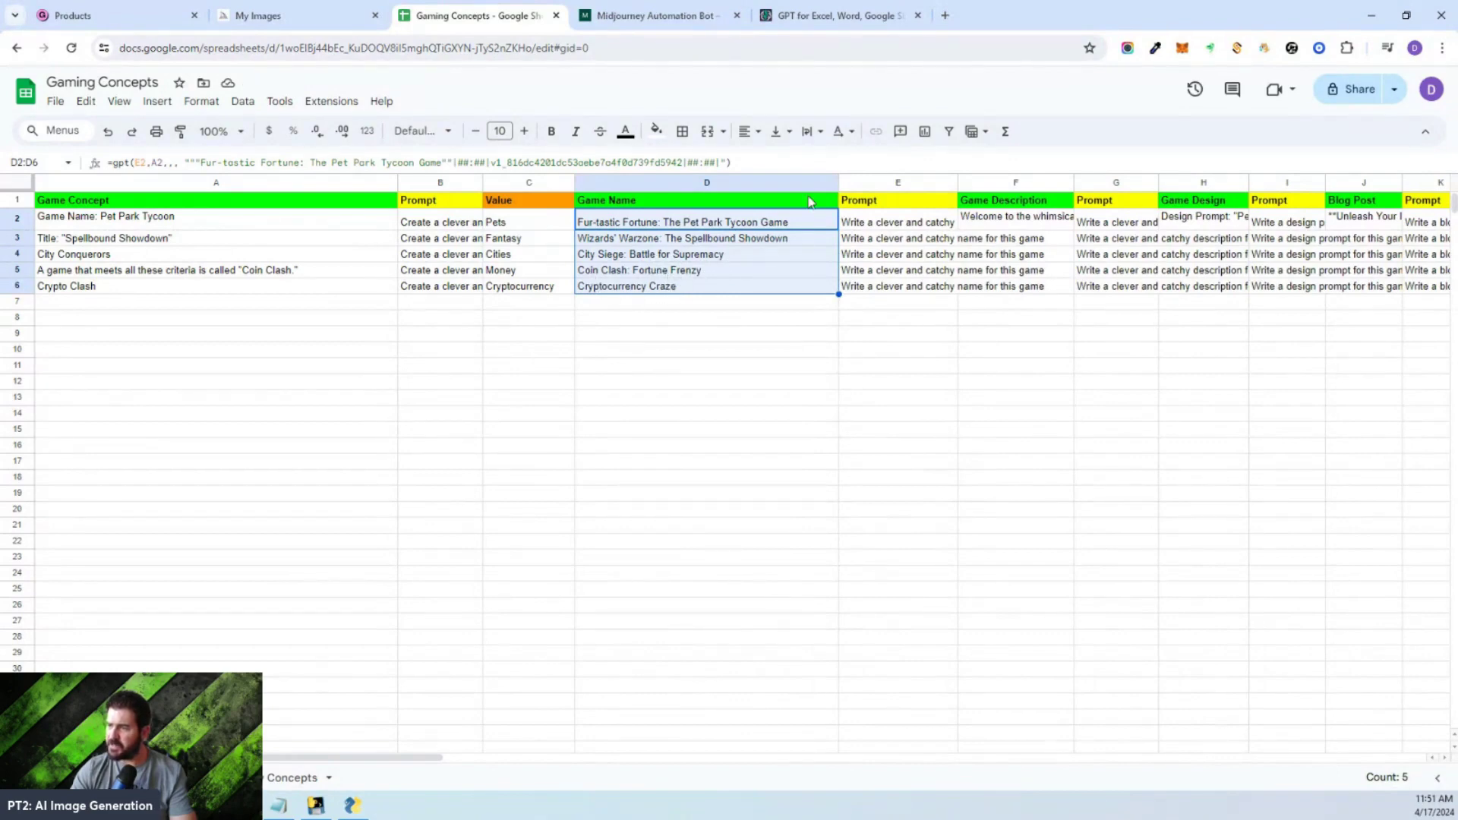
drag(840, 182, 730, 199)
- Fill the Game Description formula from F2 down to F6
click(911, 380)
click(911, 225)
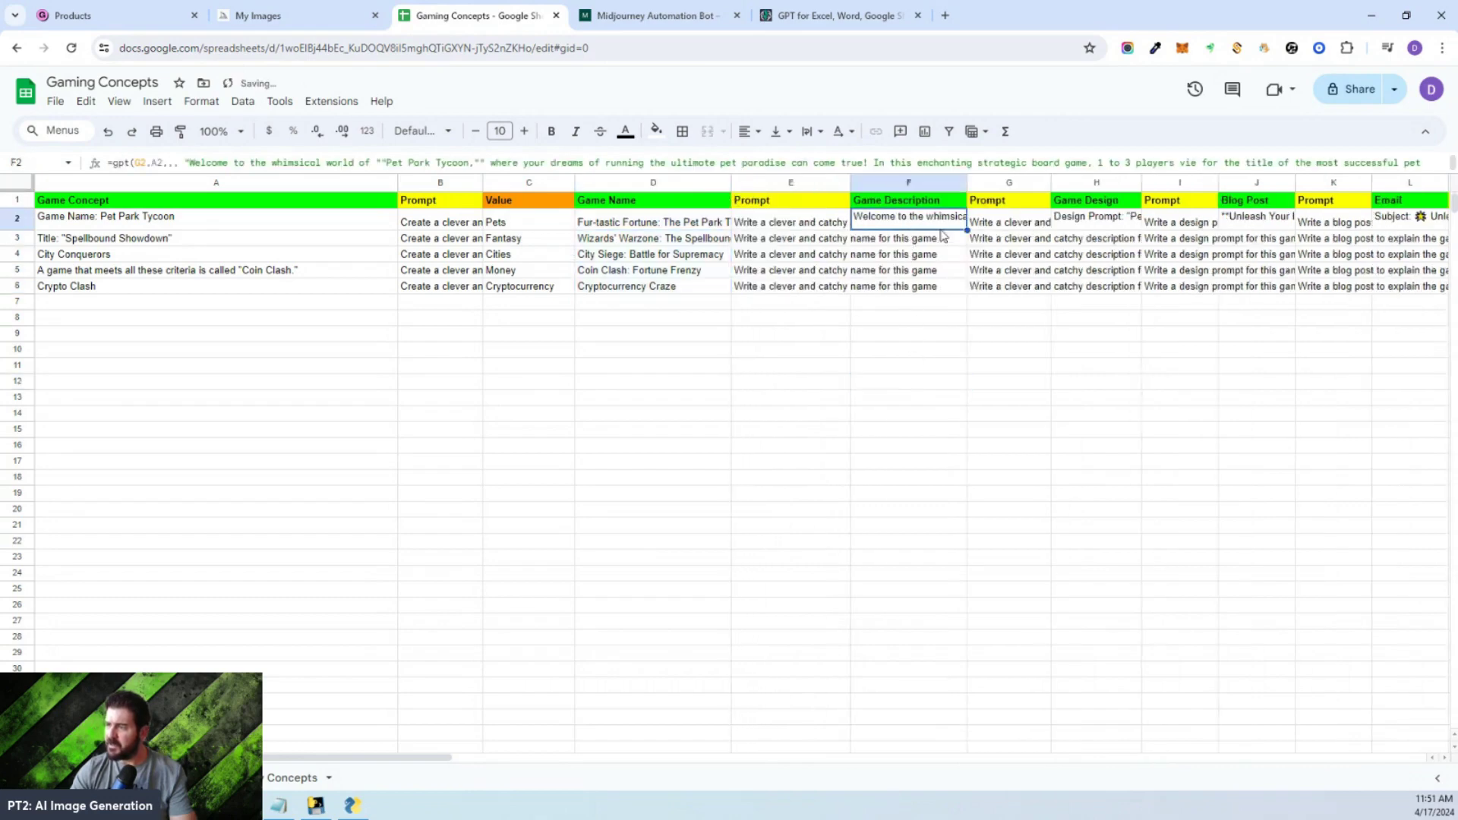
drag(963, 270, 960, 289)
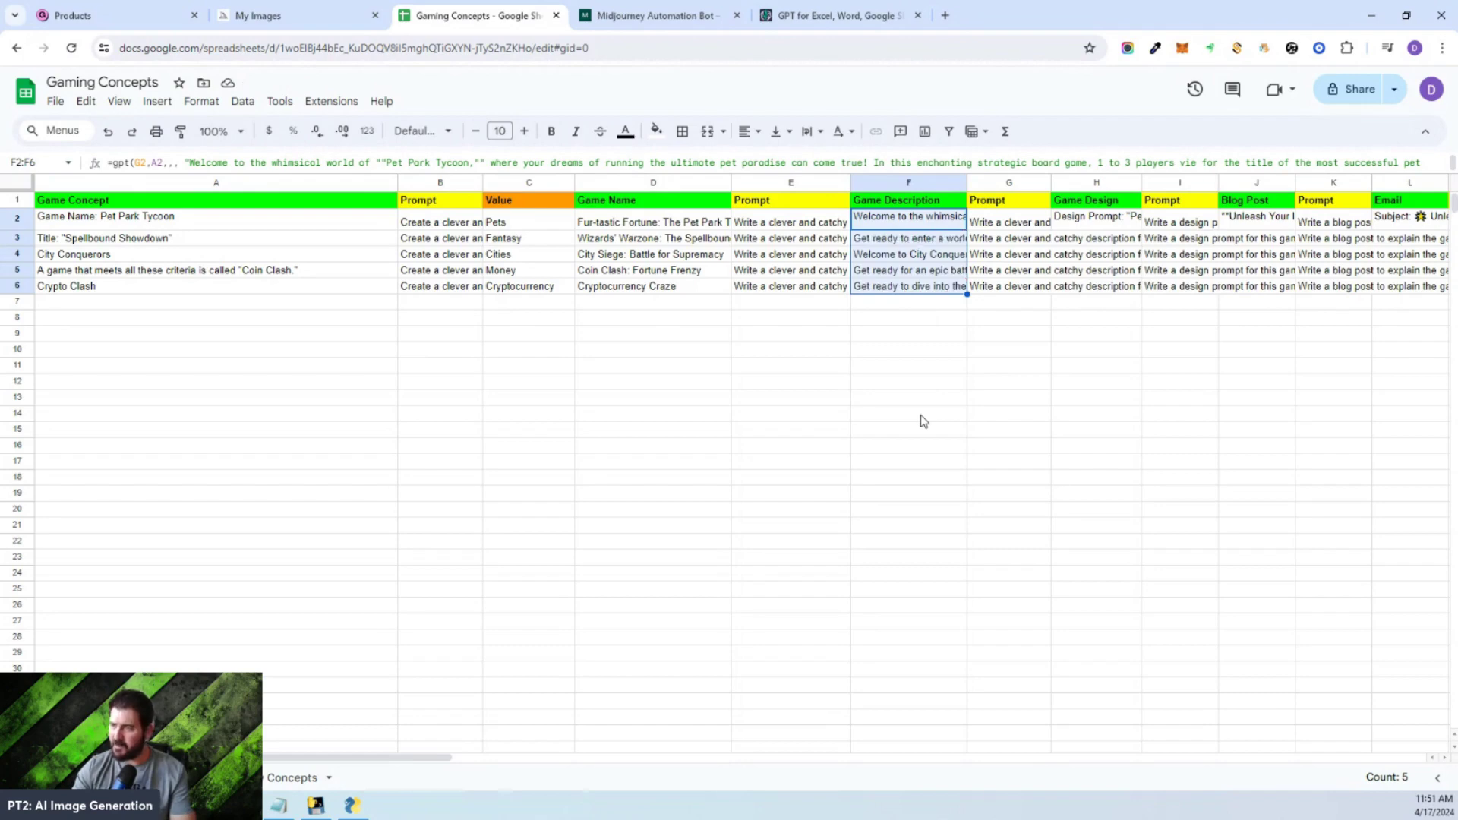
click(922, 416)
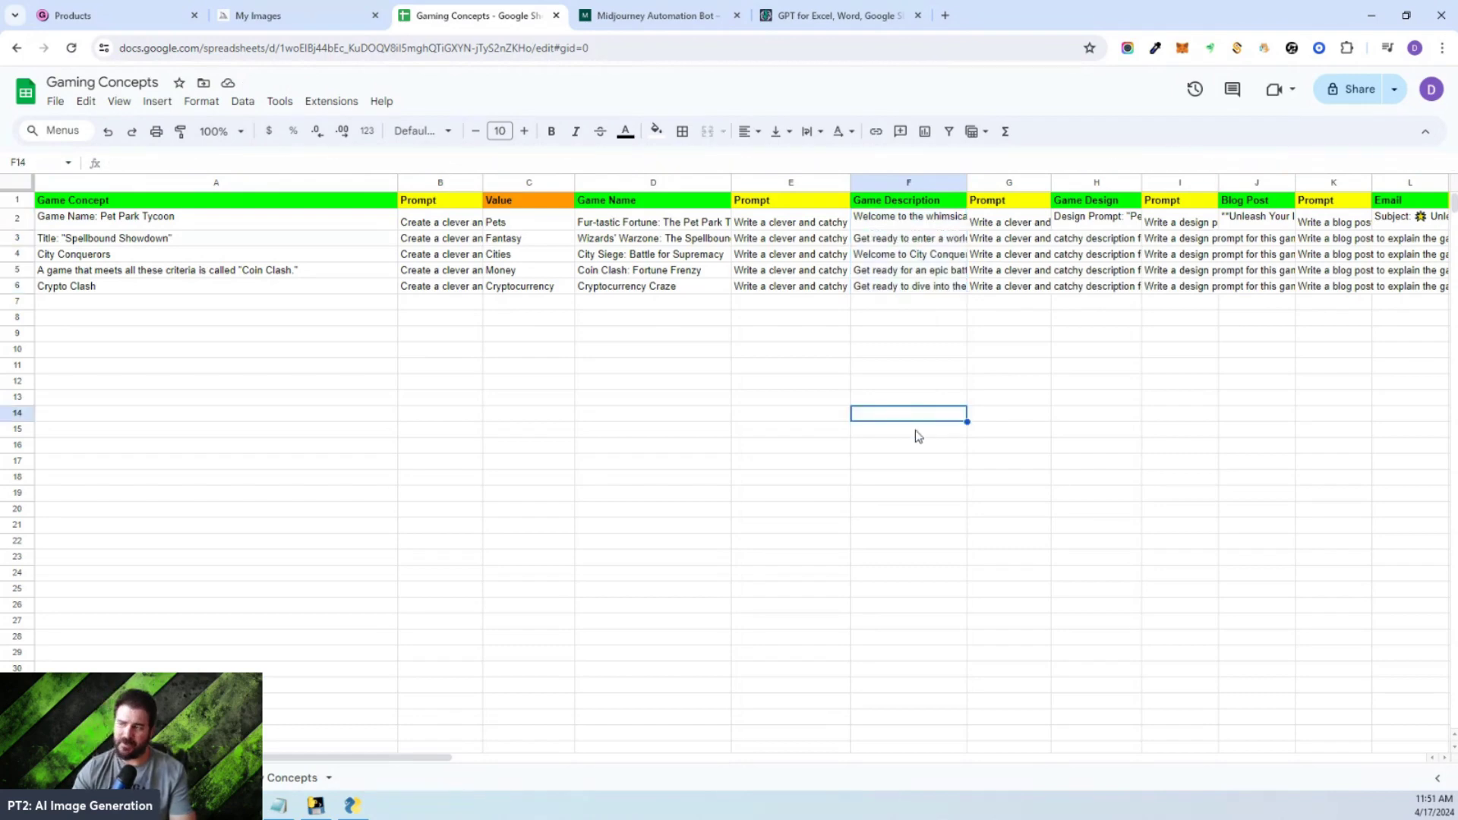
- Widen the Game Description column and check the formula in F3 without changing it
drag(972, 190, 1137, 186)
double_click(987, 239)
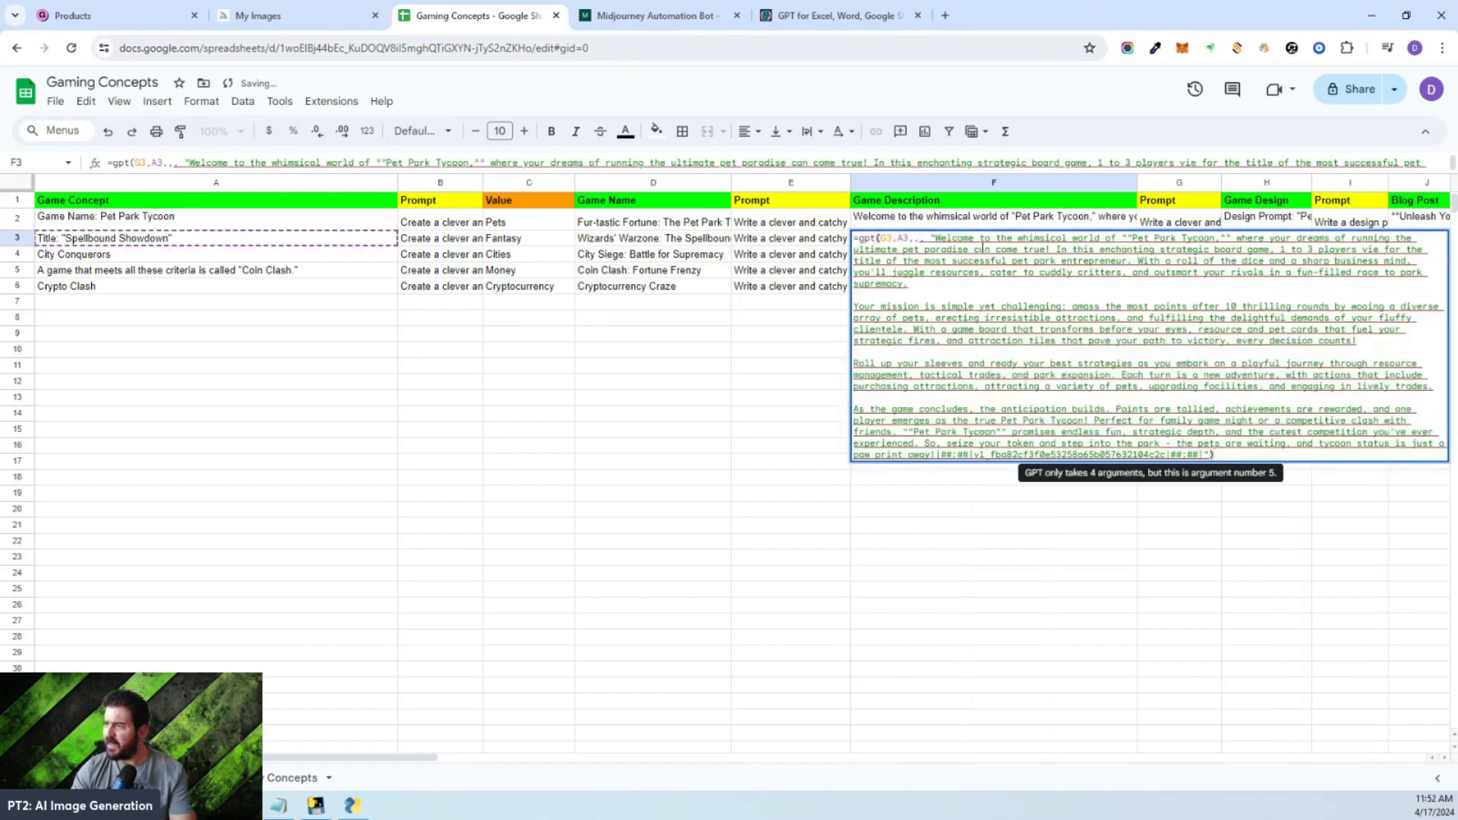
key(Escape)
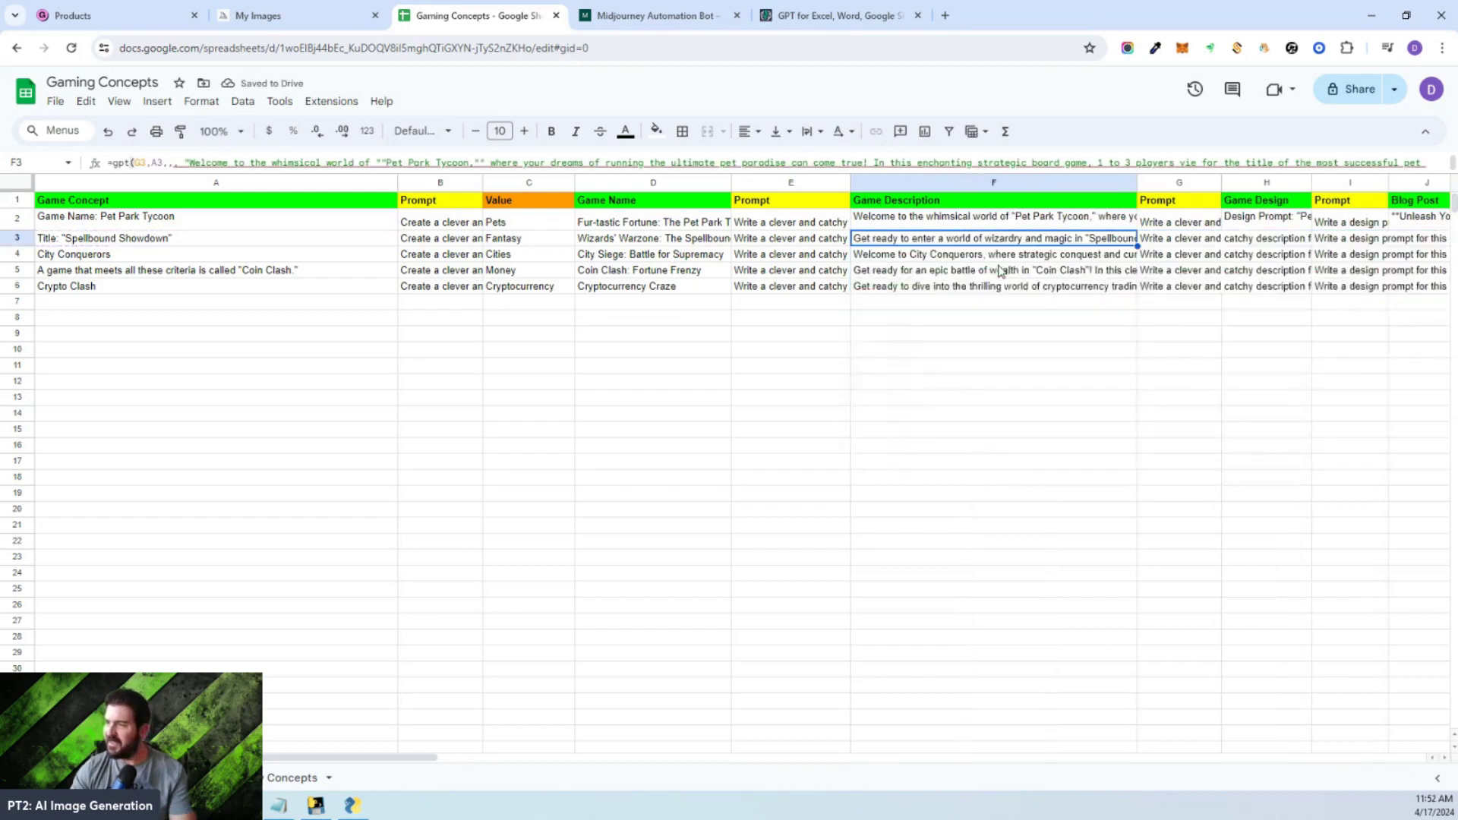
- Make row 4 taller to view more of the Cities game's description, and shorten it partway again
click(980, 351)
click(951, 258)
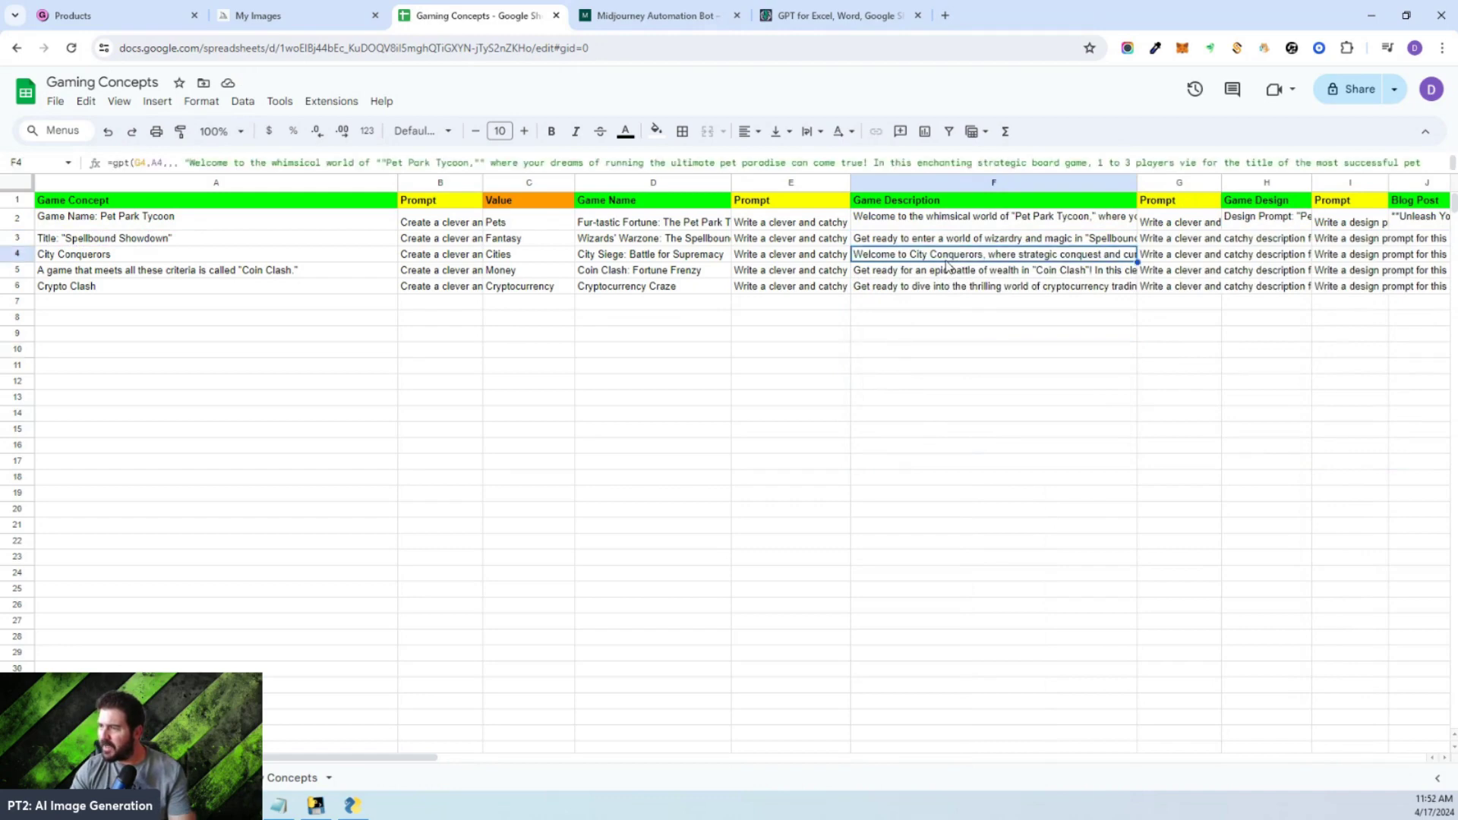
drag(20, 261, 36, 352)
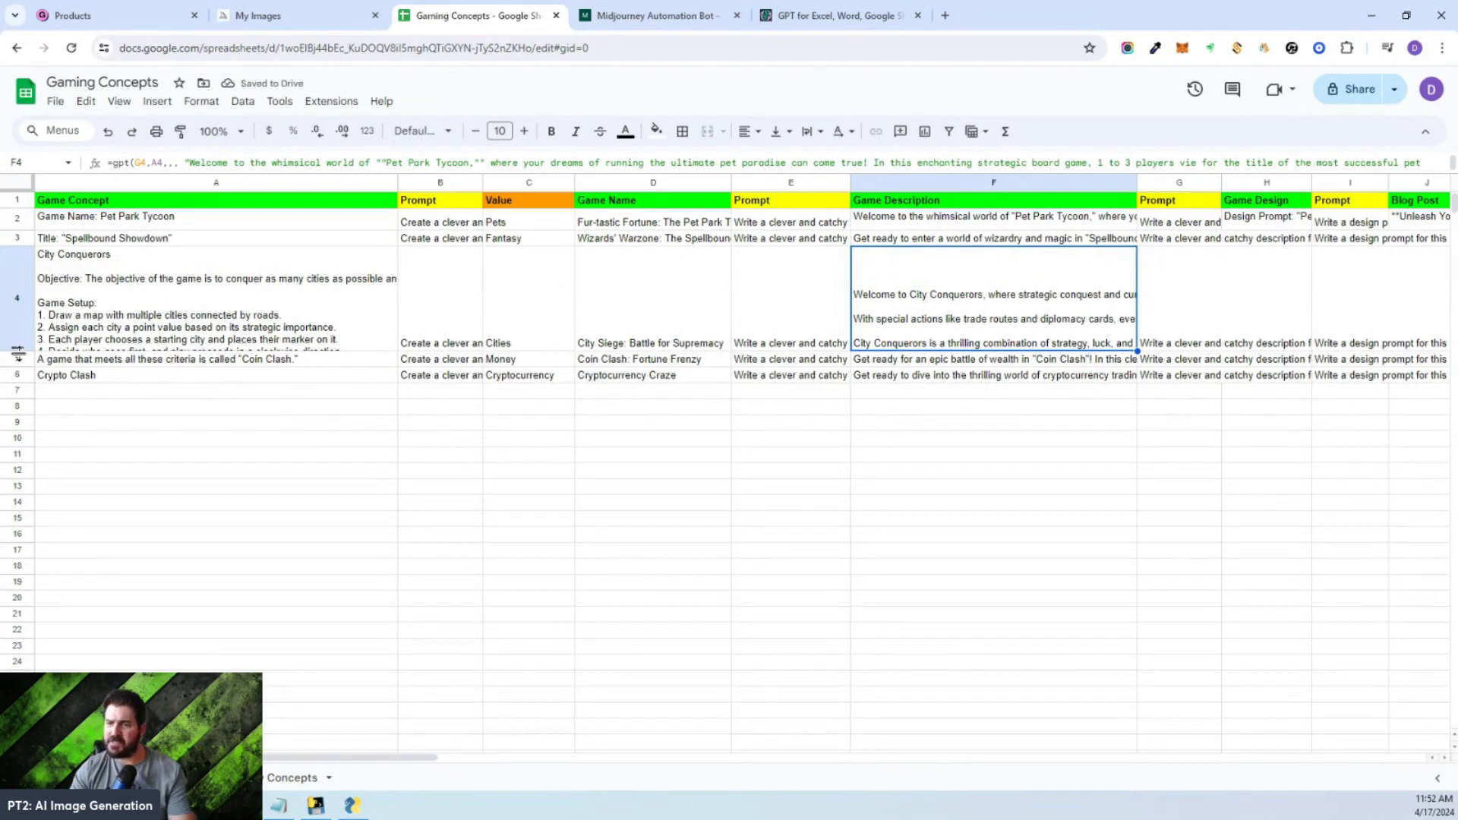
drag(17, 354, 17, 301)
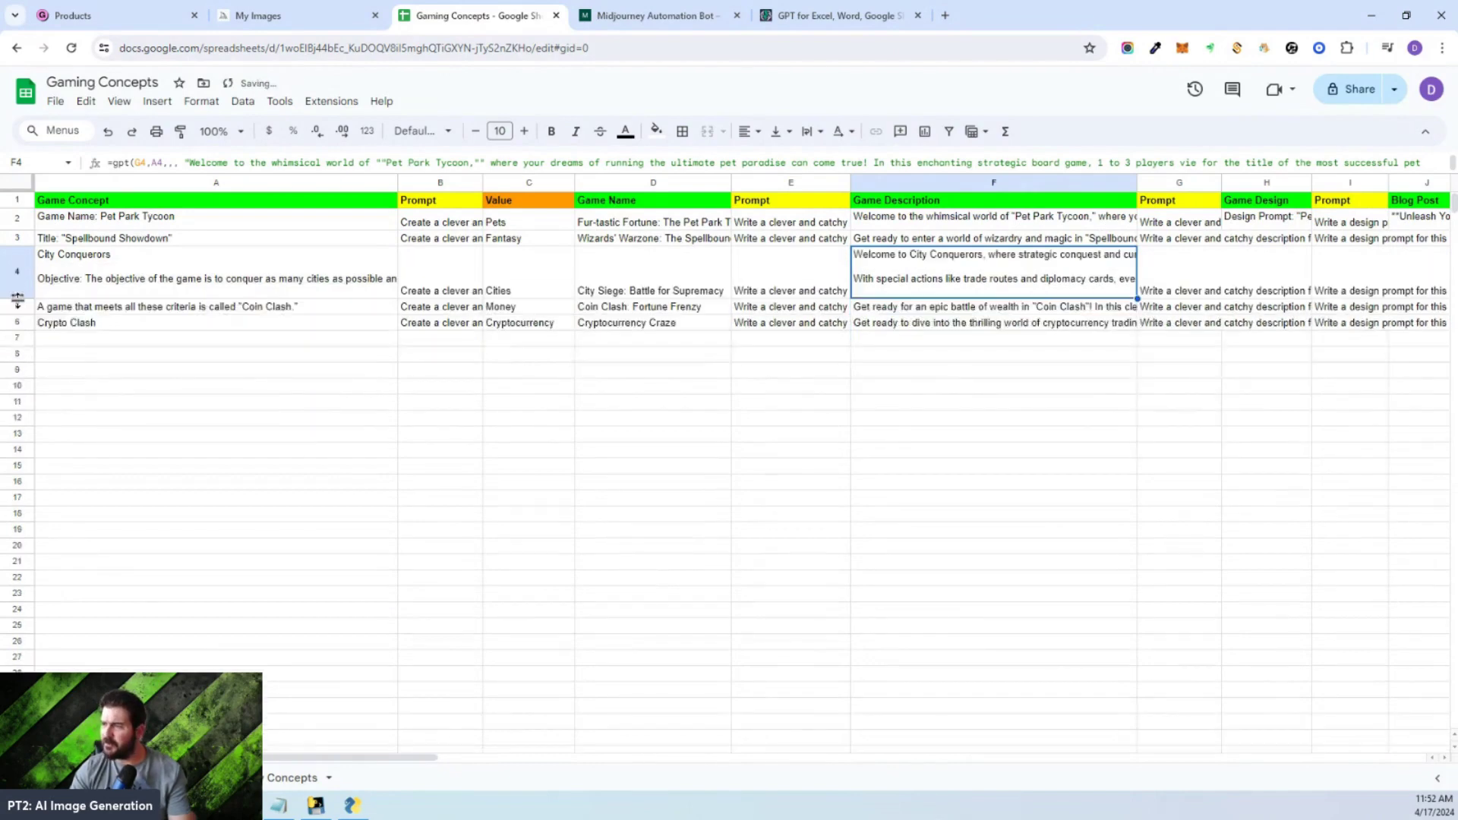
- Resize row 4 to a specified height of 21 pixels
click(826, 439)
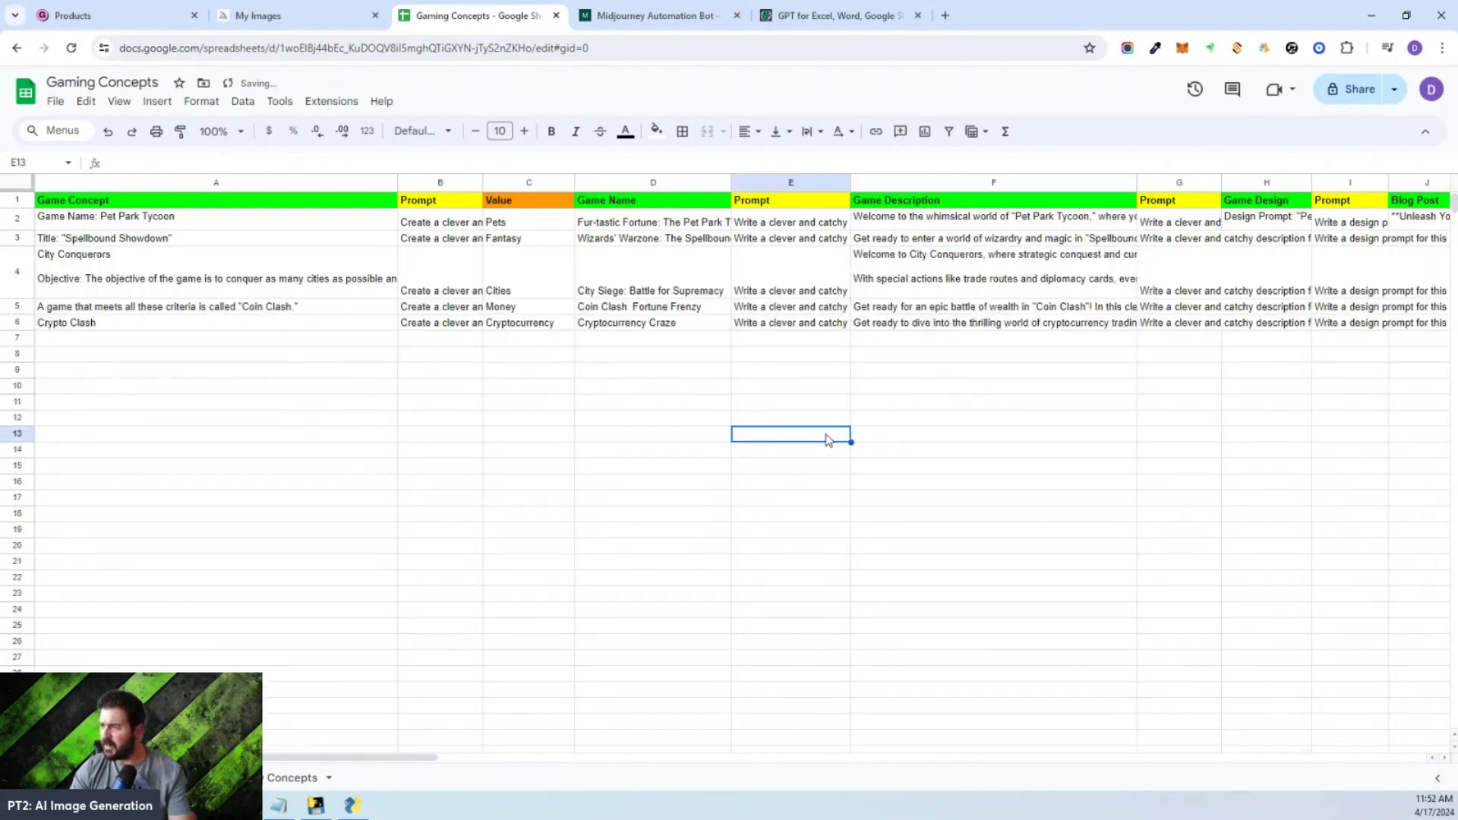
click(892, 293)
right_click(33, 269)
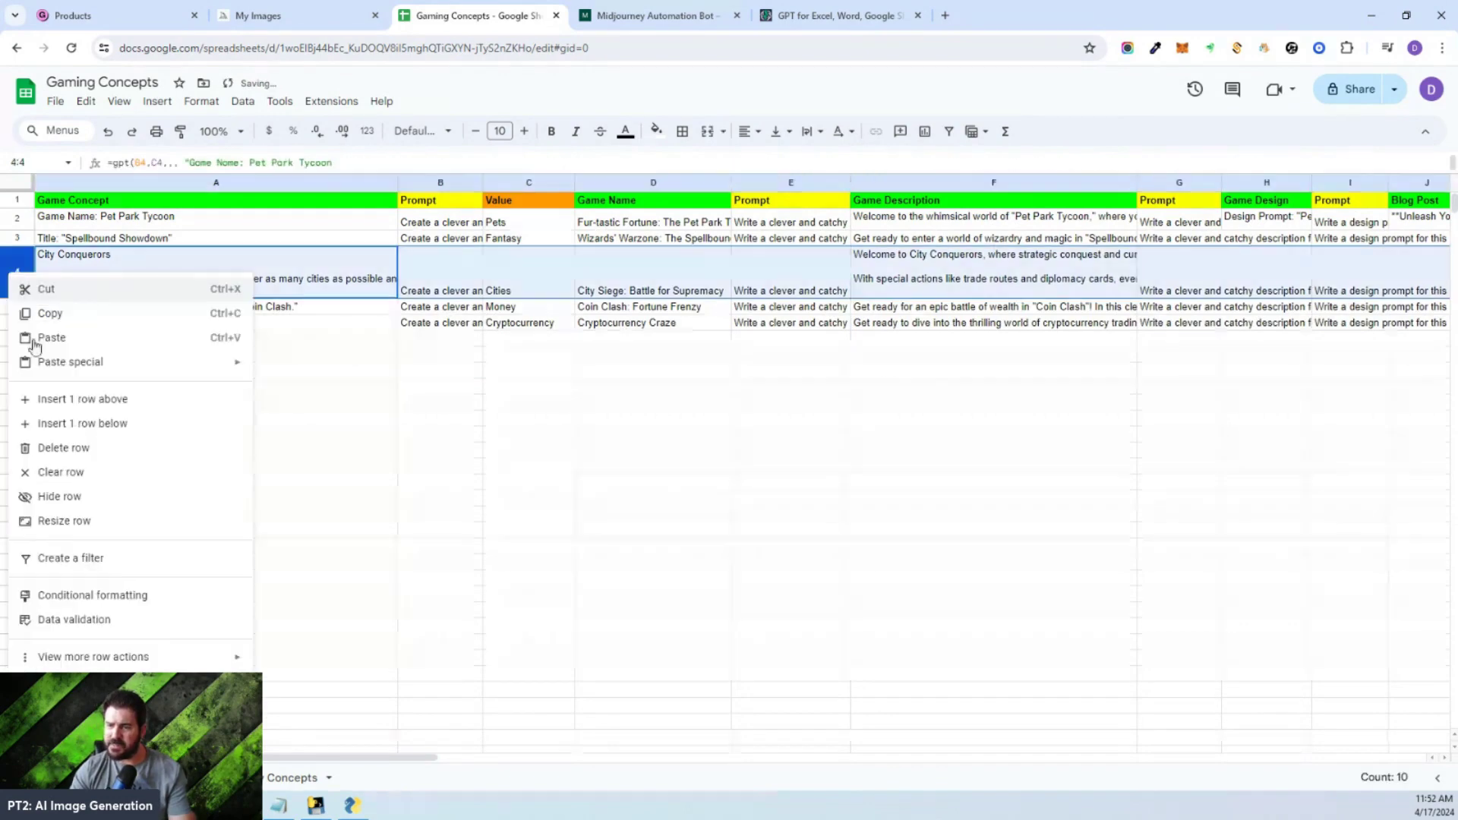
click(72, 529)
click(654, 388)
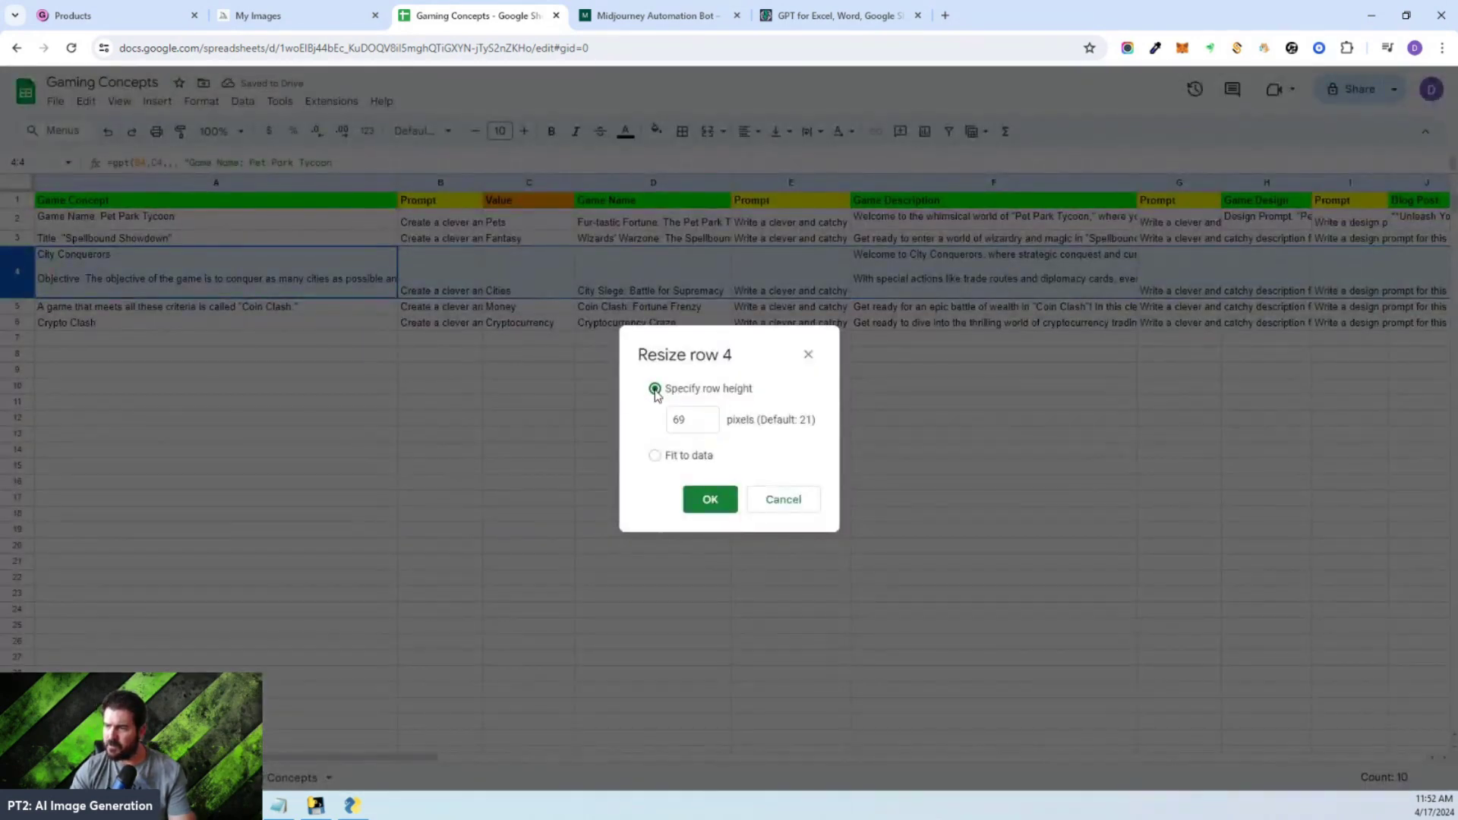
double_click(681, 417)
text(21)
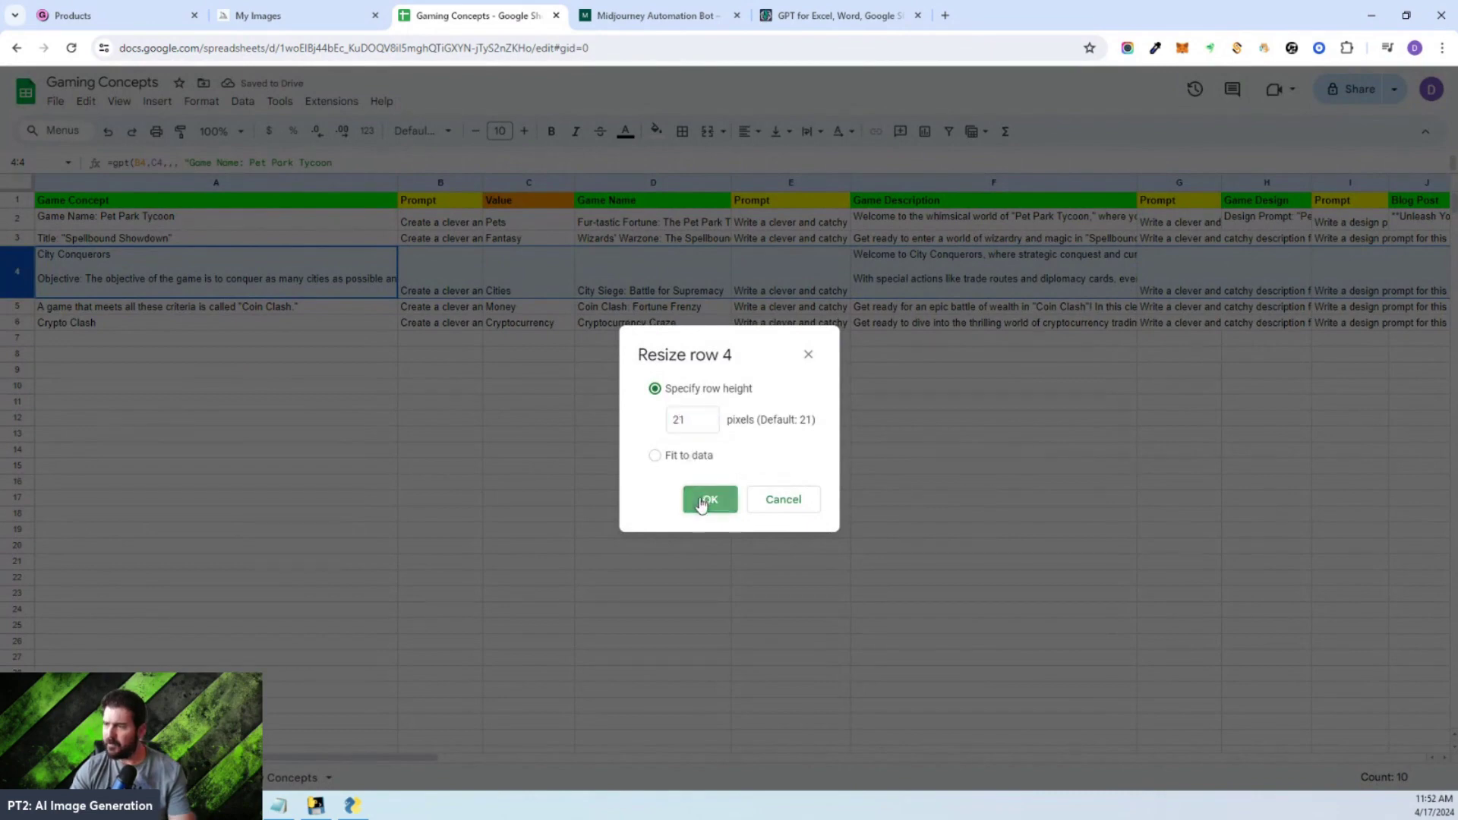
click(708, 498)
click(722, 495)
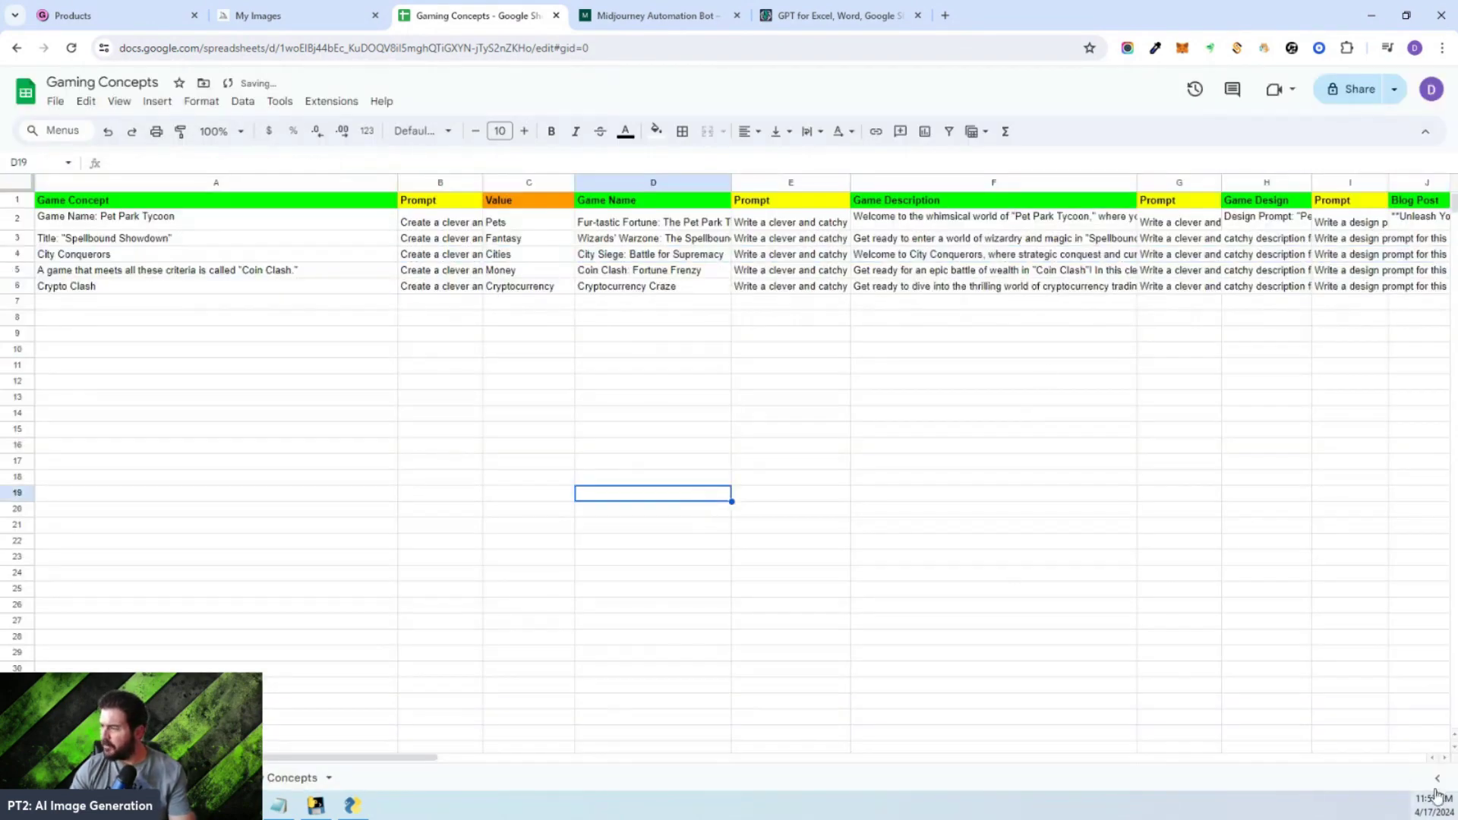
- Narrow the Game Description column and fill the Game Design formula from H2 down to H6
drag(395, 762, 517, 761)
drag(704, 183, 602, 183)
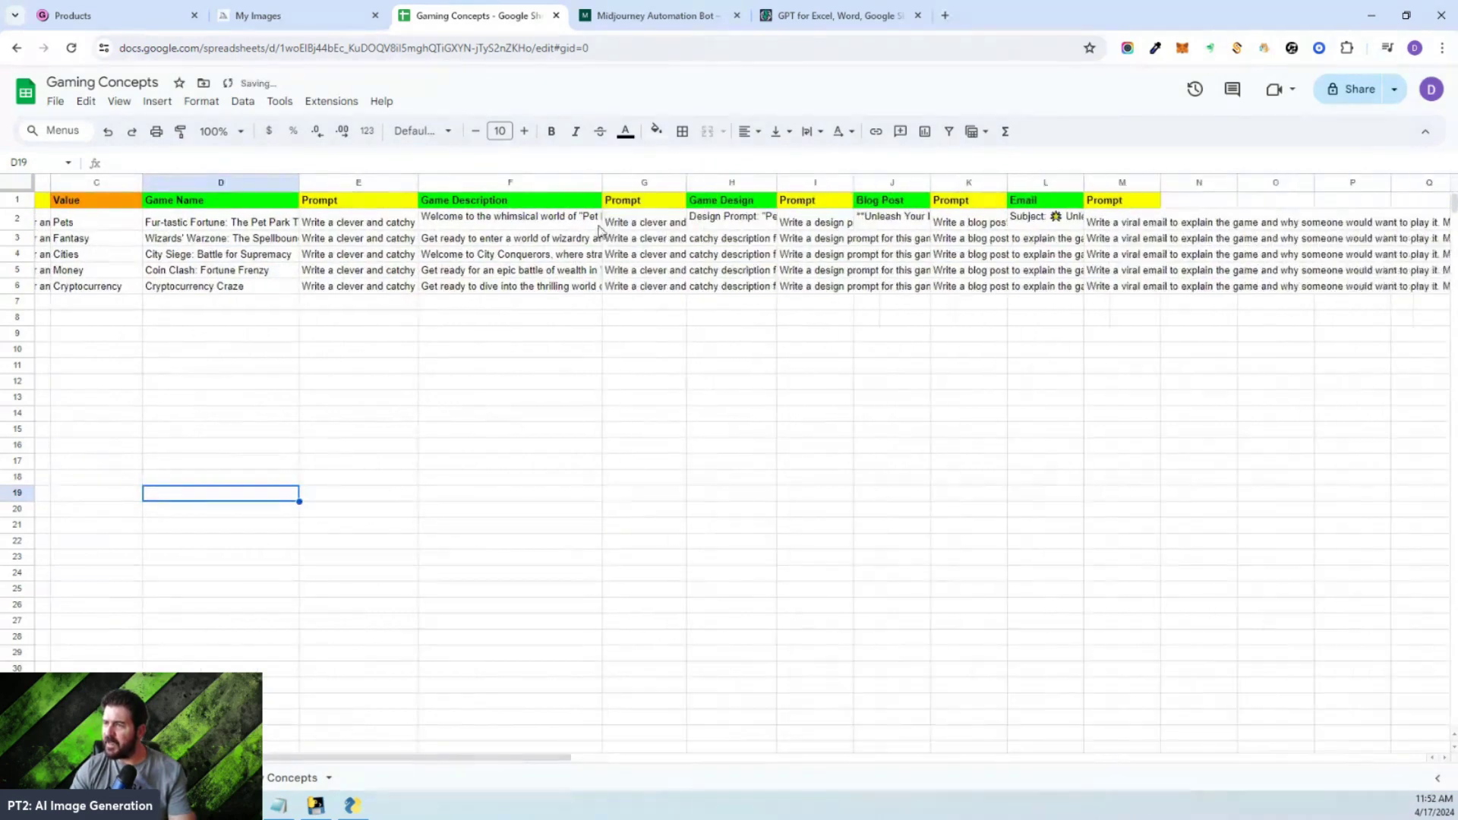
click(743, 225)
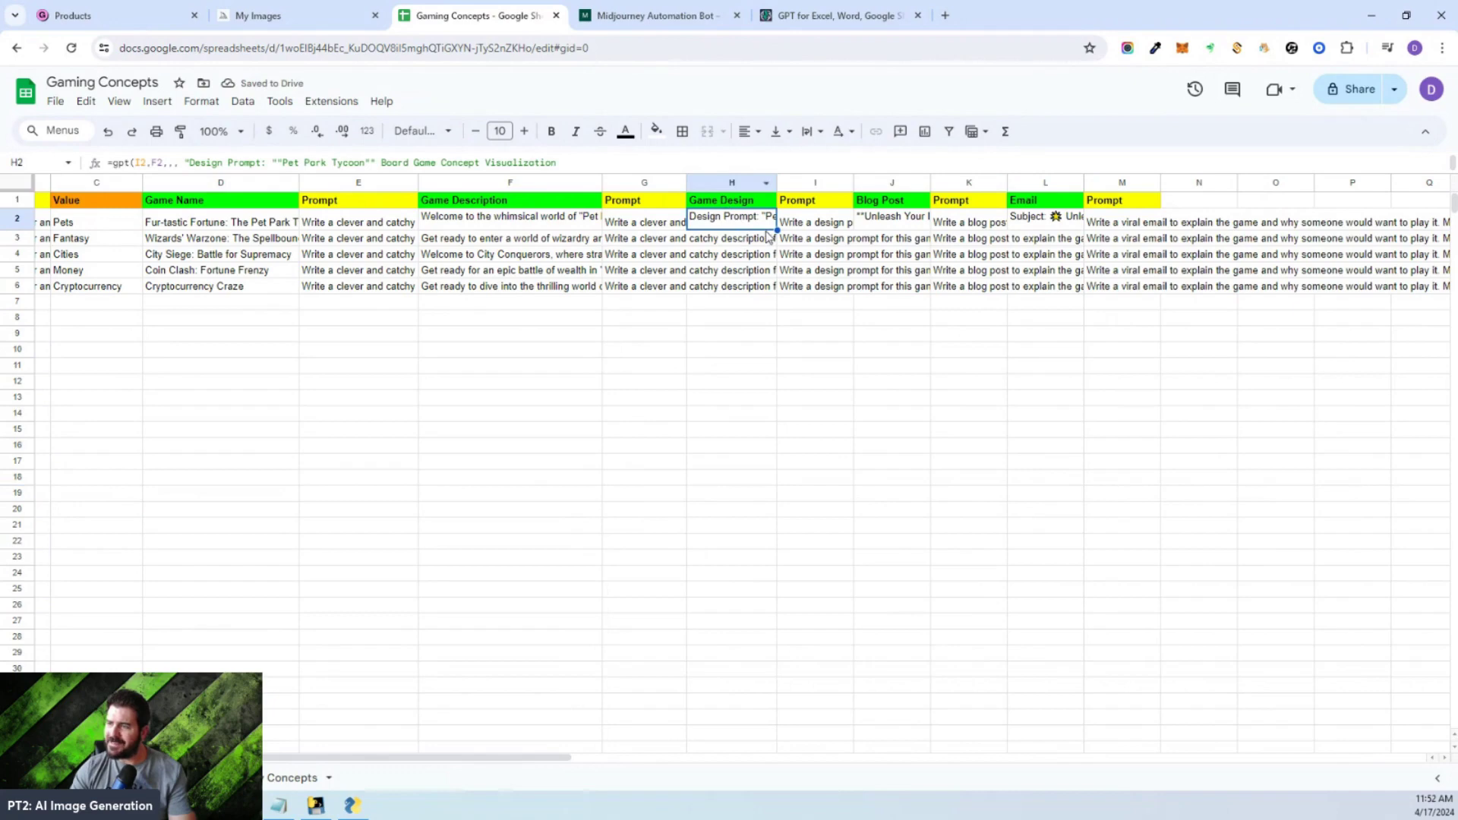
drag(774, 227, 749, 296)
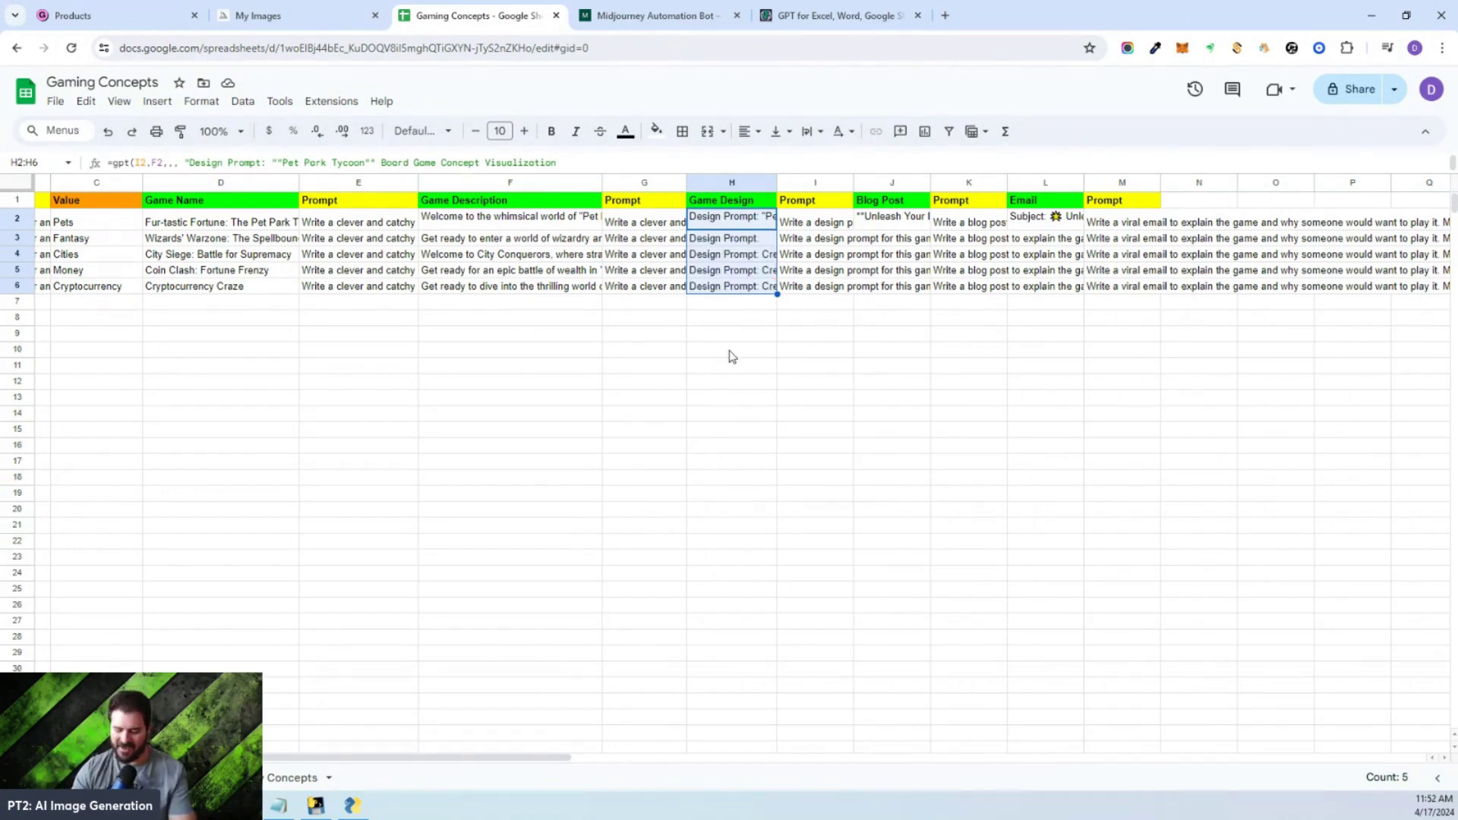
- Widen the Game Design column to read the design prompts, and reduce it to a moderate width
drag(776, 183, 1153, 182)
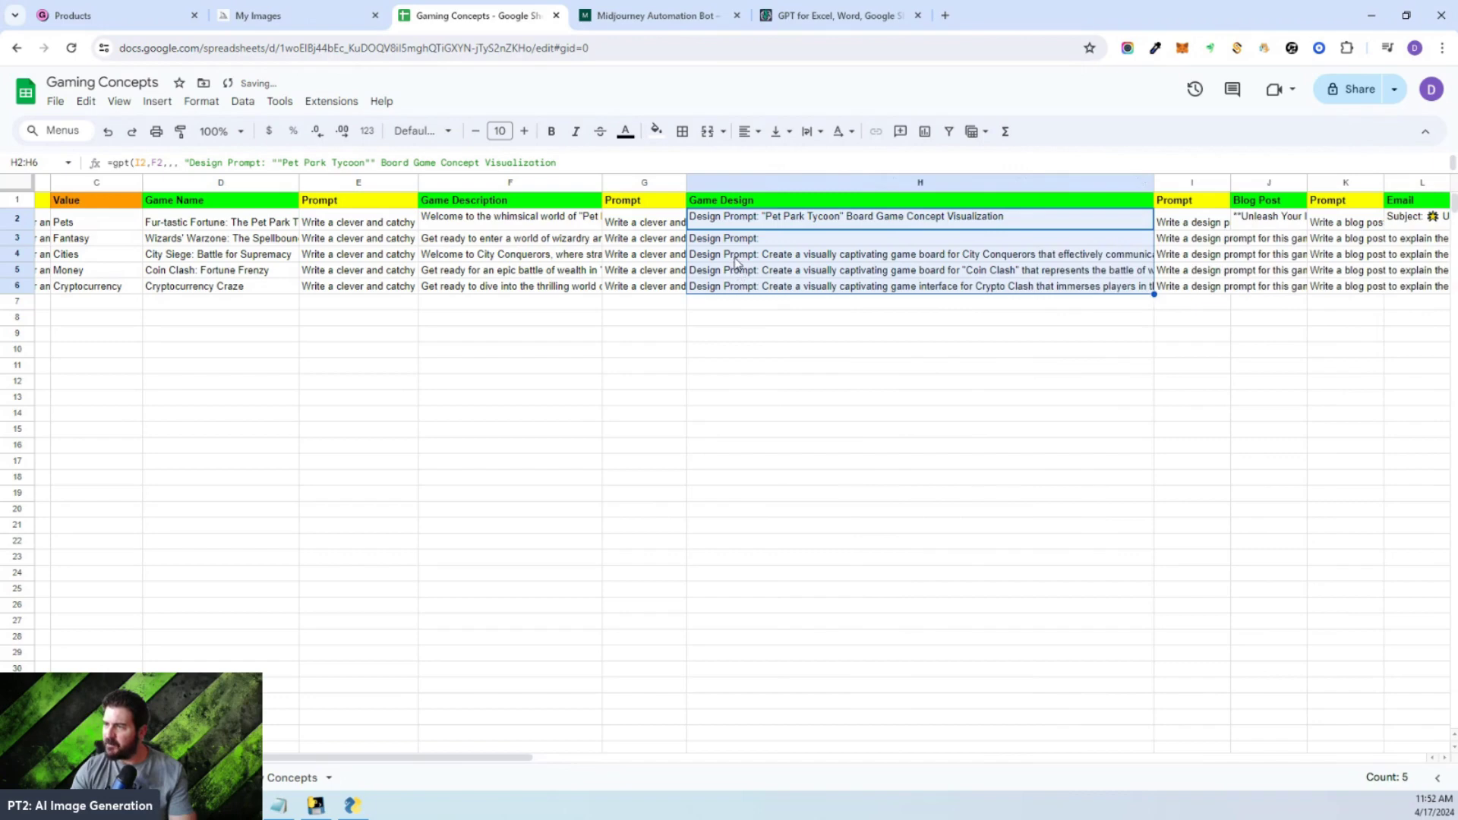
click(799, 259)
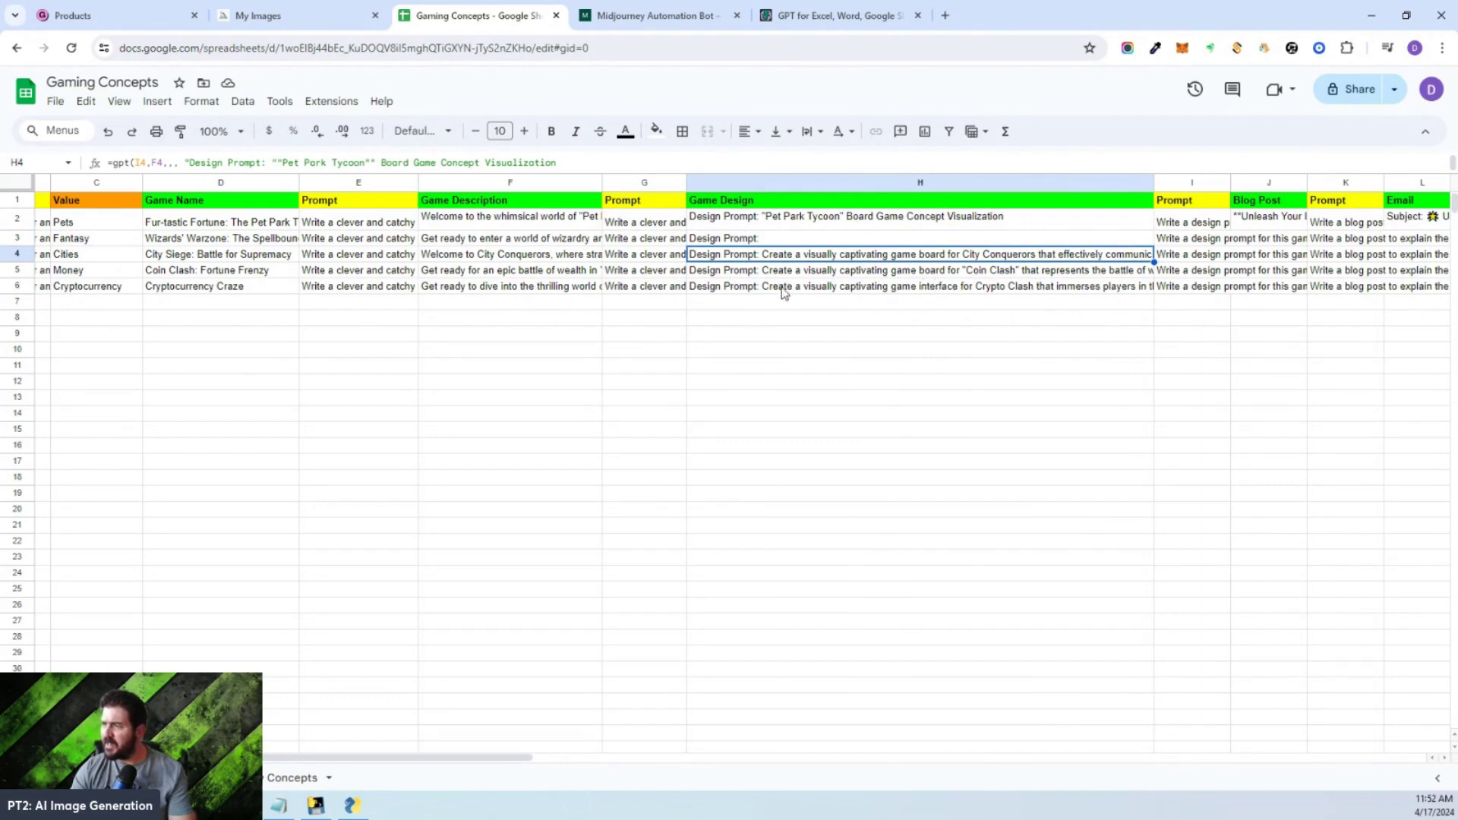
drag(1153, 182, 897, 202)
click(776, 398)
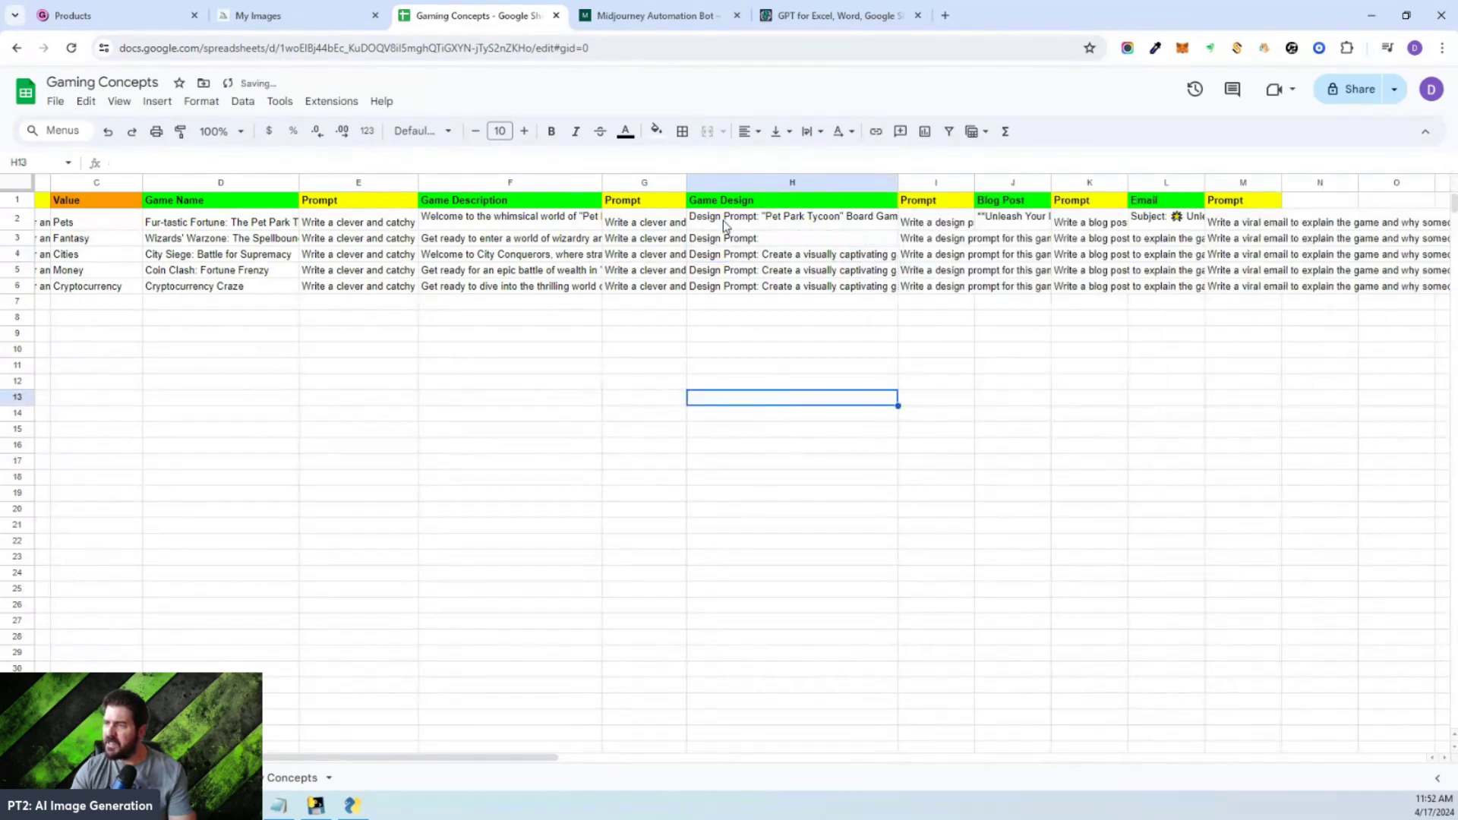
- Copy the Game Design prompts in H2:H6
drag(724, 224, 720, 289)
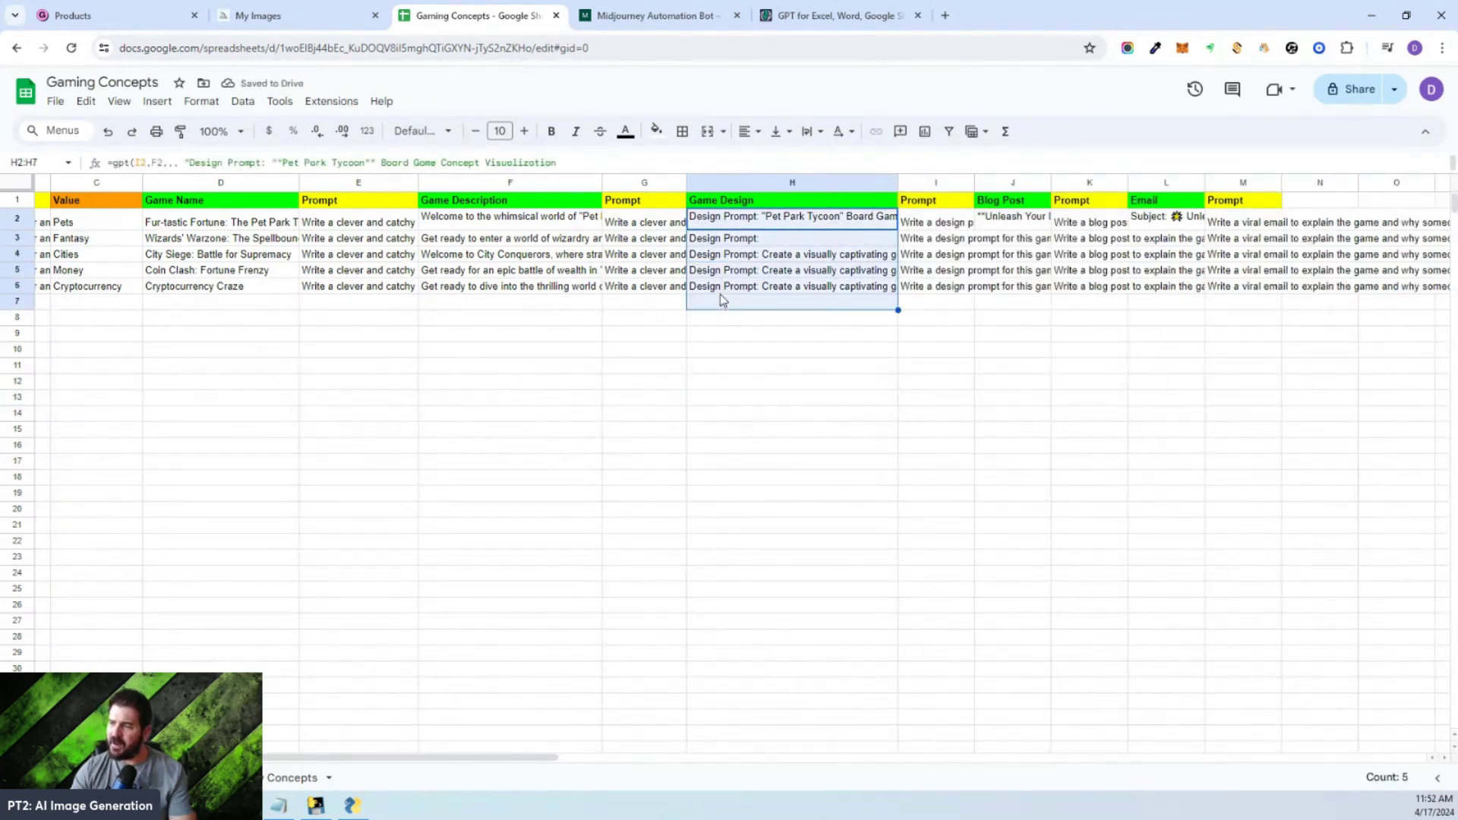
click(724, 257)
click(720, 223)
drag(720, 223, 720, 287)
right_click(714, 287)
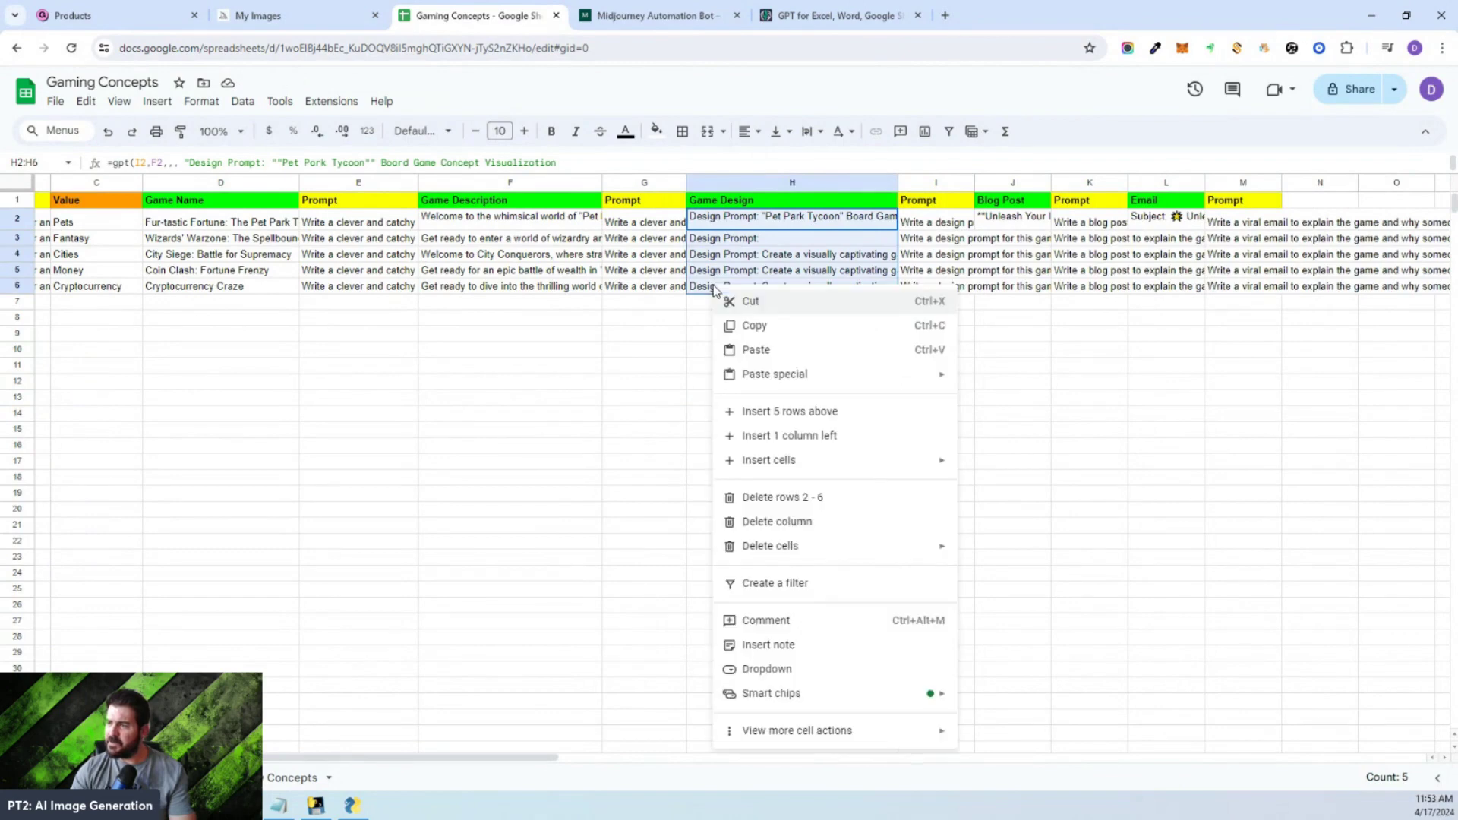
click(773, 326)
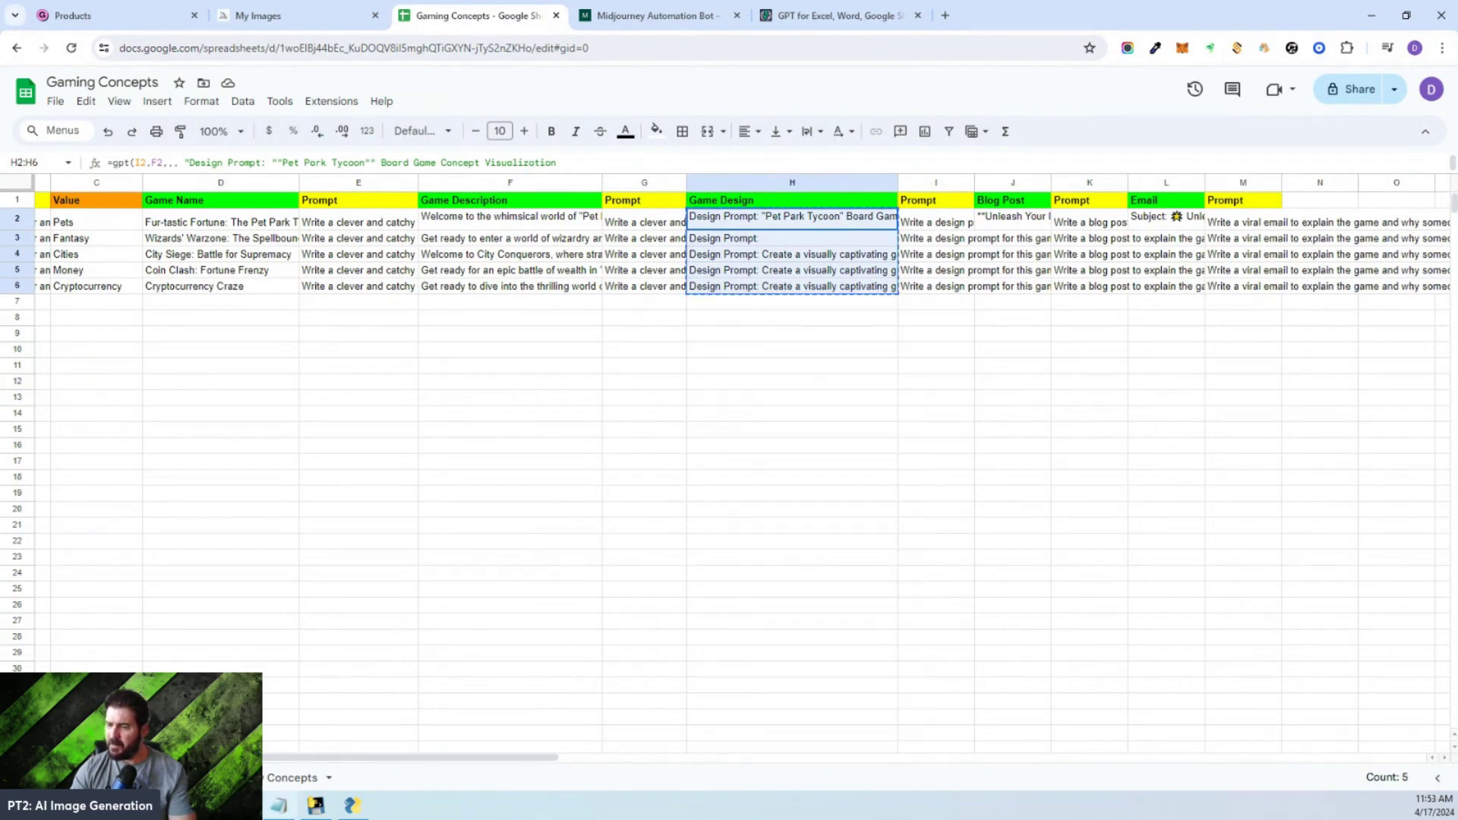
- Switch to the blank Excel workbook and start a Paste Special at cell B2 with the Text format
mouse_move(278, 805)
click(435, 738)
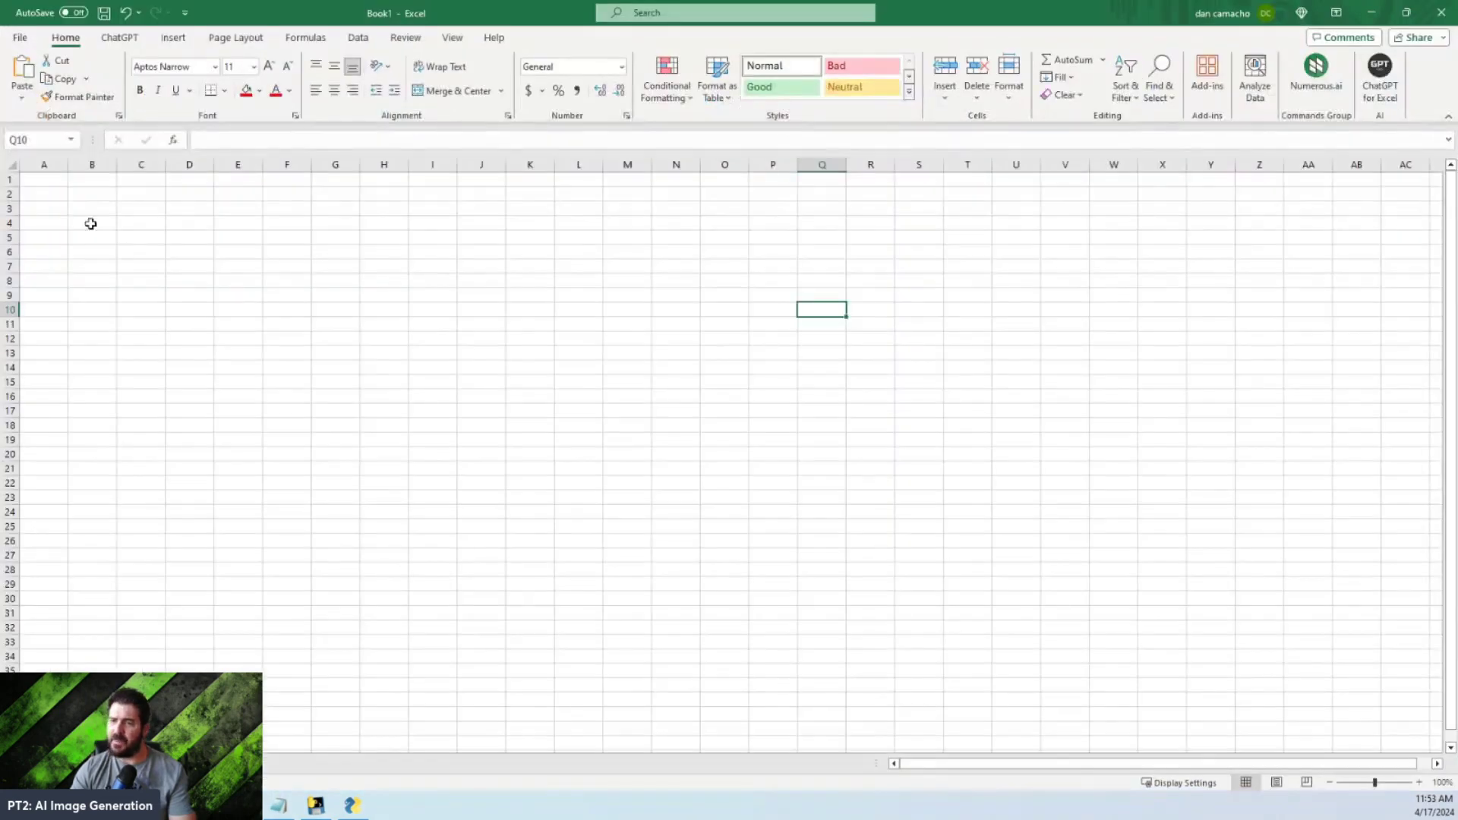
click(95, 193)
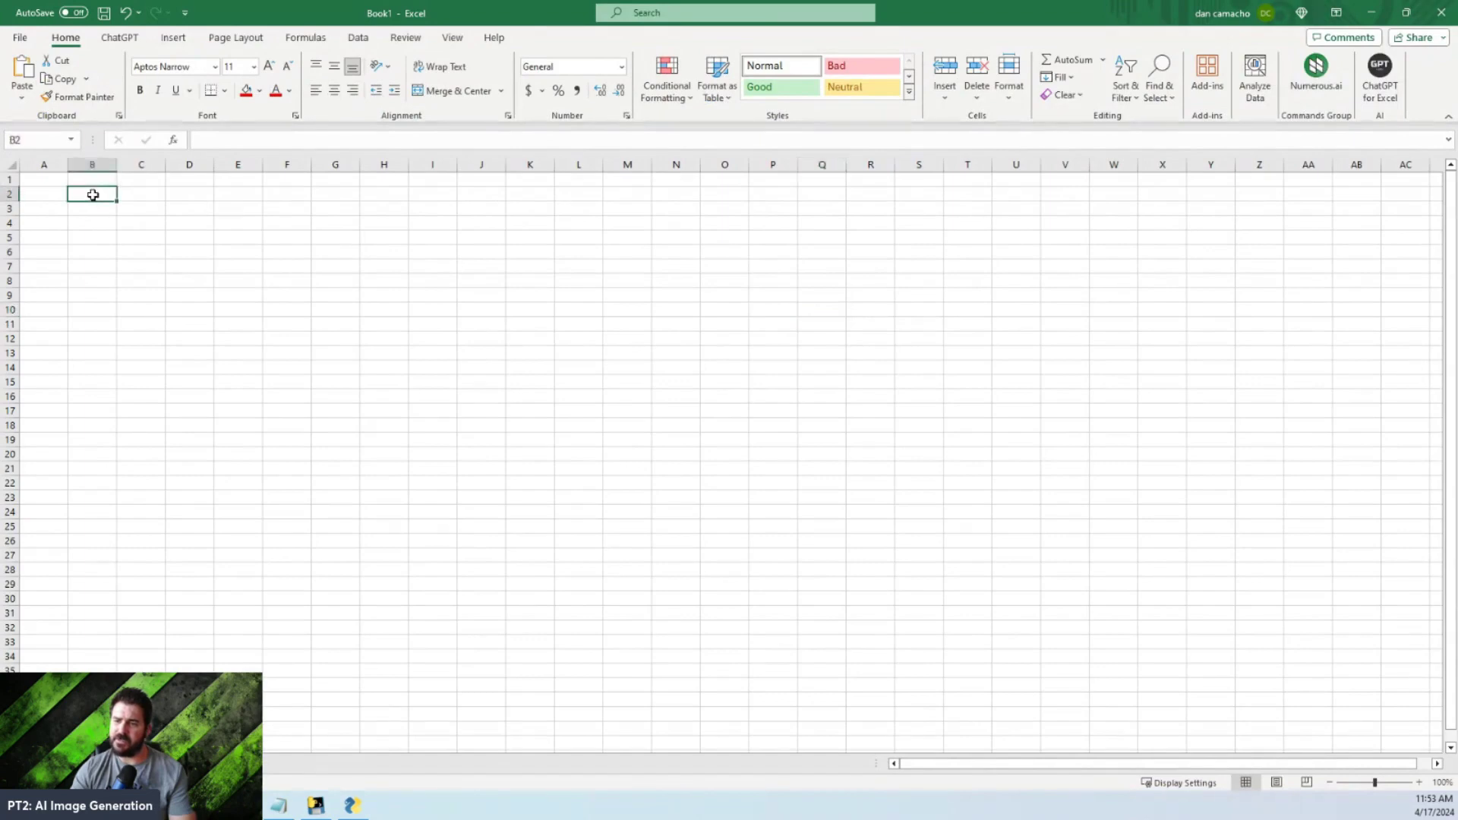
right_click(95, 199)
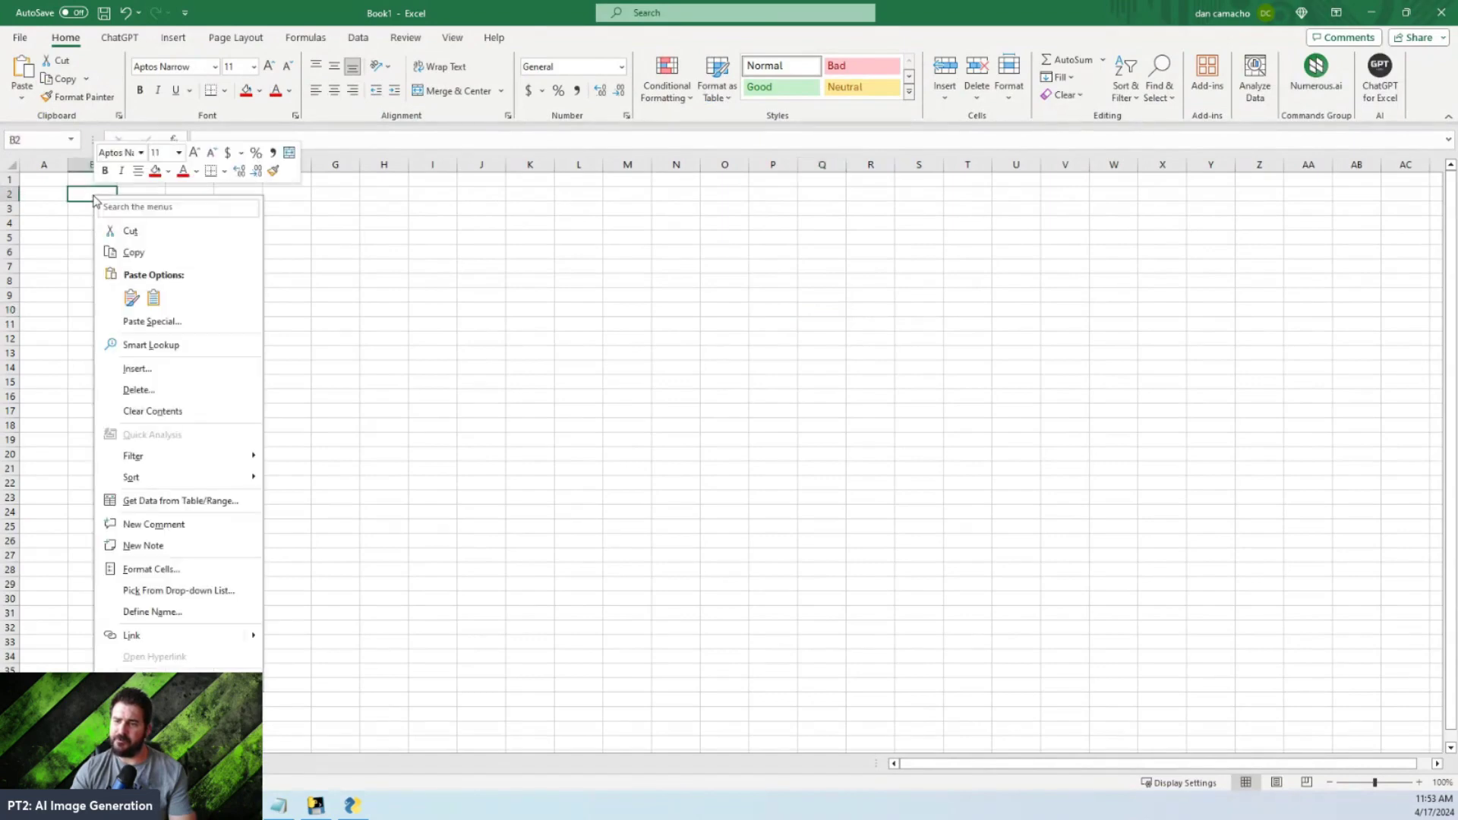
click(159, 322)
click(96, 178)
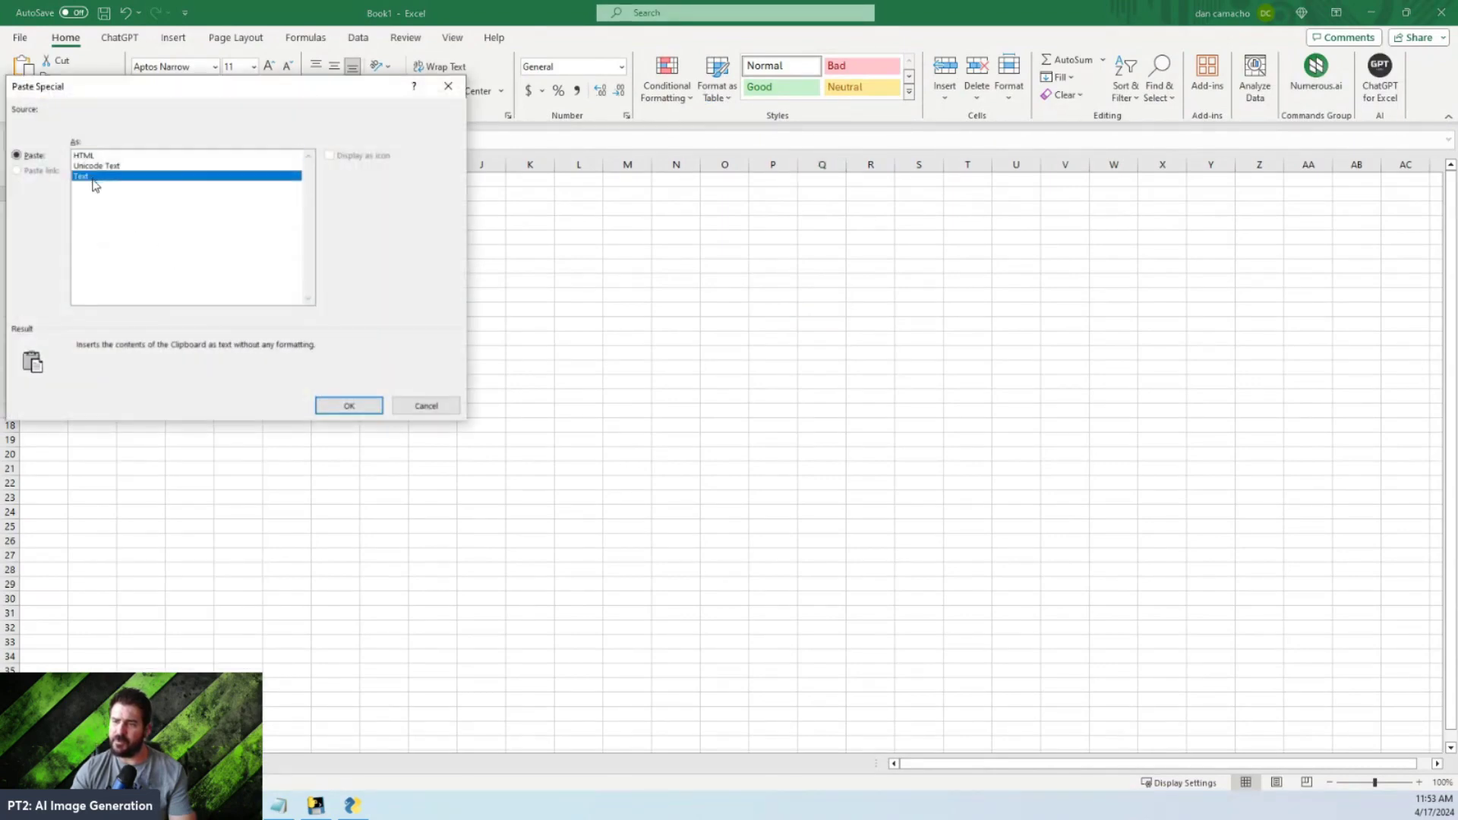